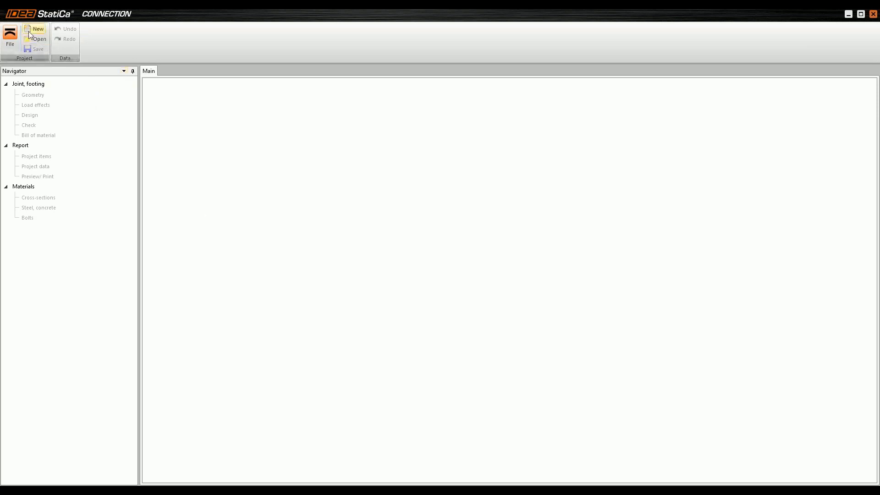
# Create a new project with a 2D frame joint using the first column-and-beam topology, and delete column member C
pyautogui.click(32, 29)
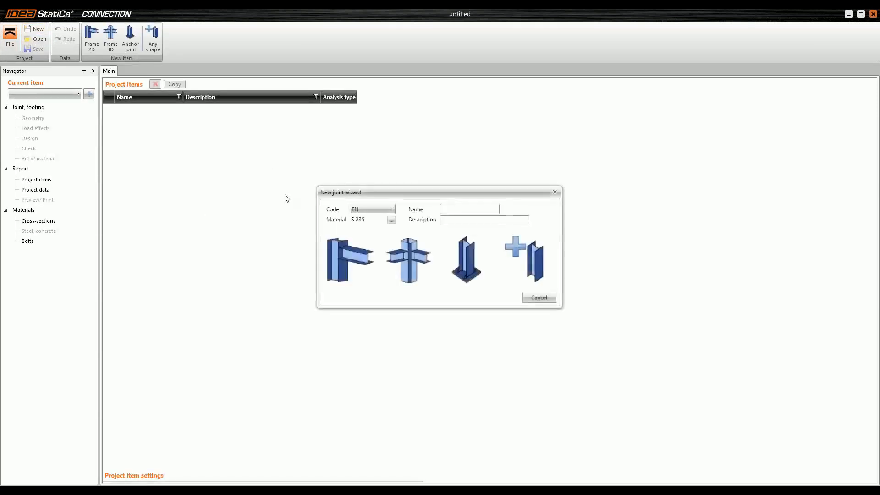
pyautogui.click(351, 254)
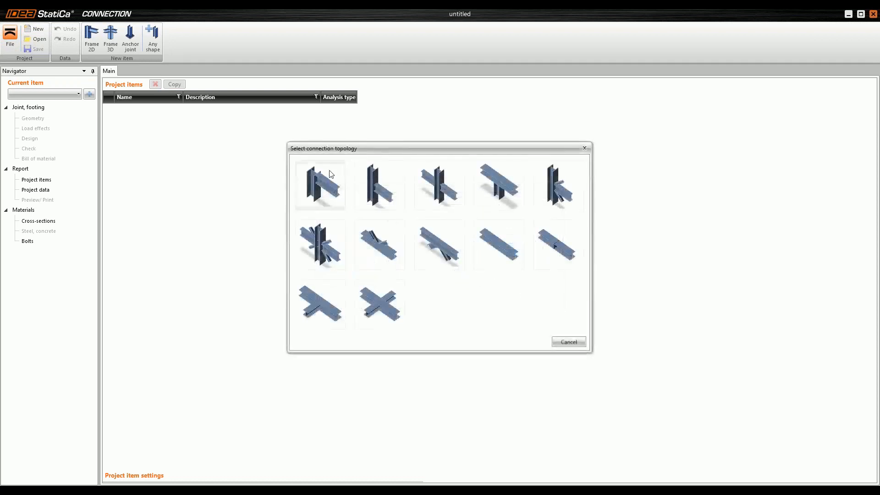
pyautogui.click(320, 182)
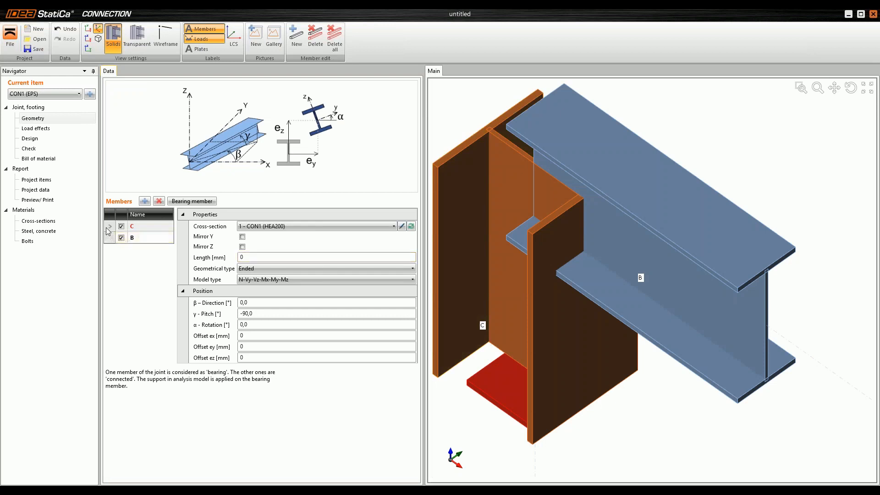
pyautogui.click(159, 201)
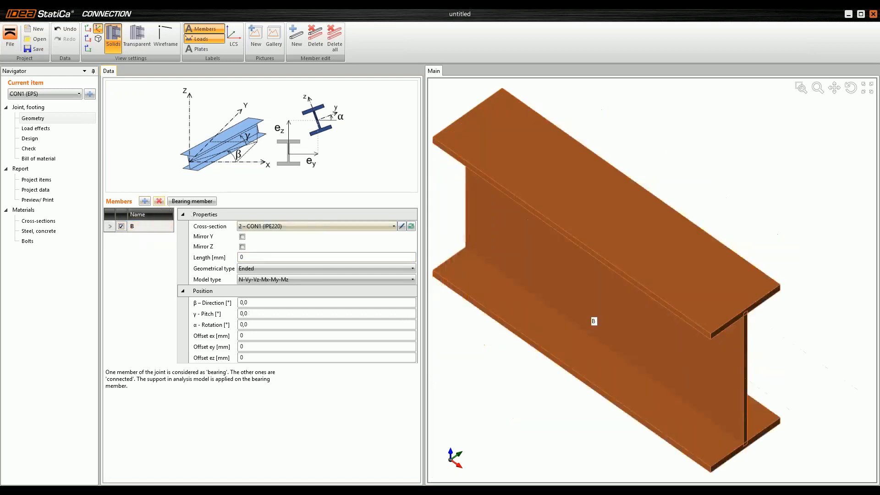
# Assign the rolled I-section IPE140 as the cross-section of beam B
pyautogui.scroll(-3, 568, 202)
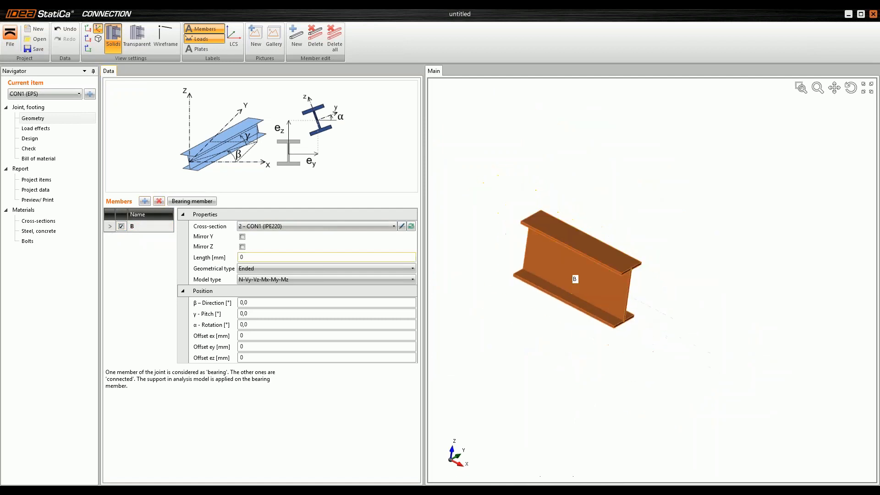
pyautogui.click(402, 227)
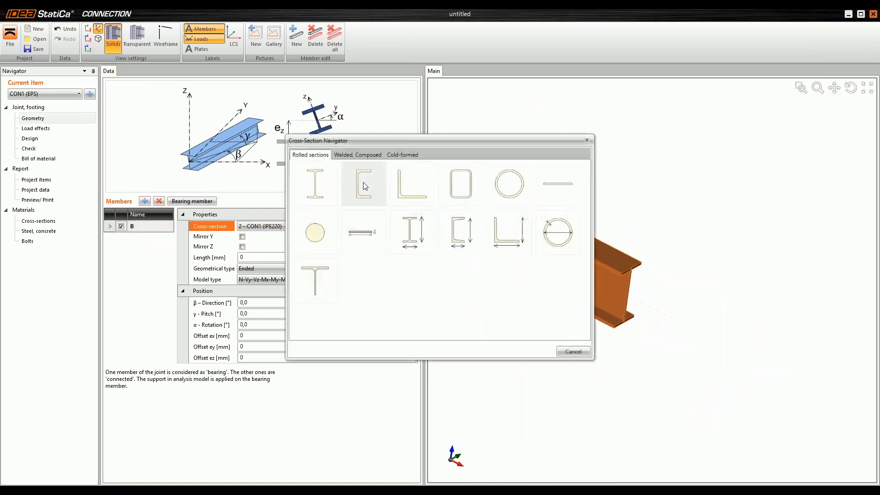
pyautogui.click(322, 191)
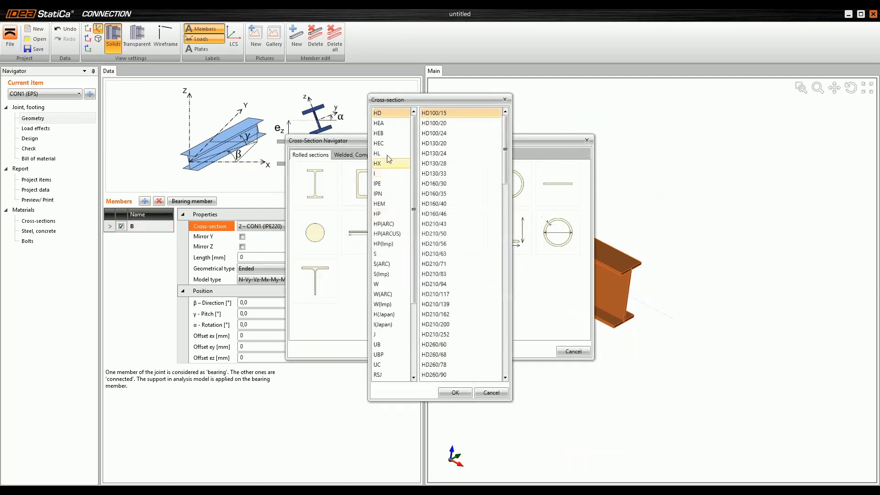
pyautogui.click(391, 185)
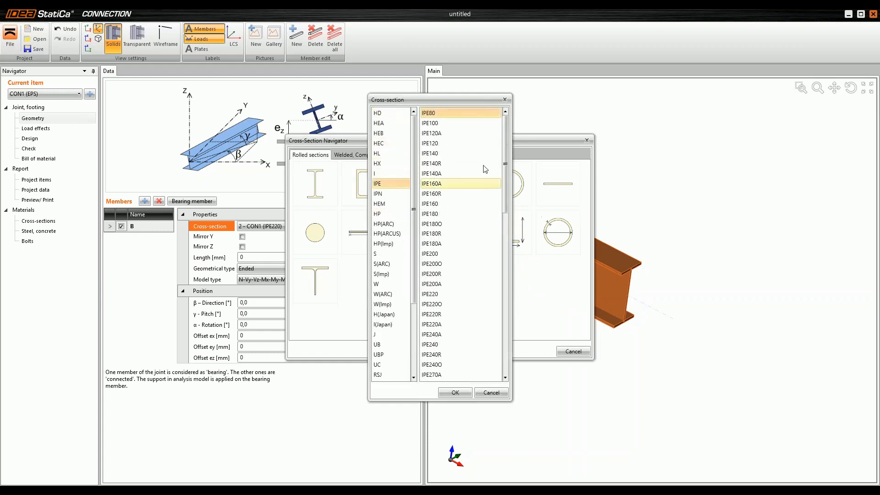
pyautogui.click(444, 153)
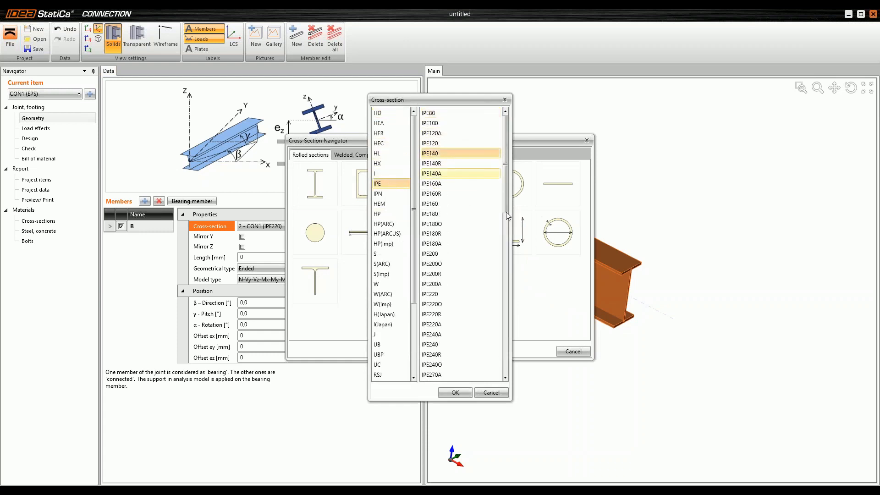
pyautogui.click(455, 393)
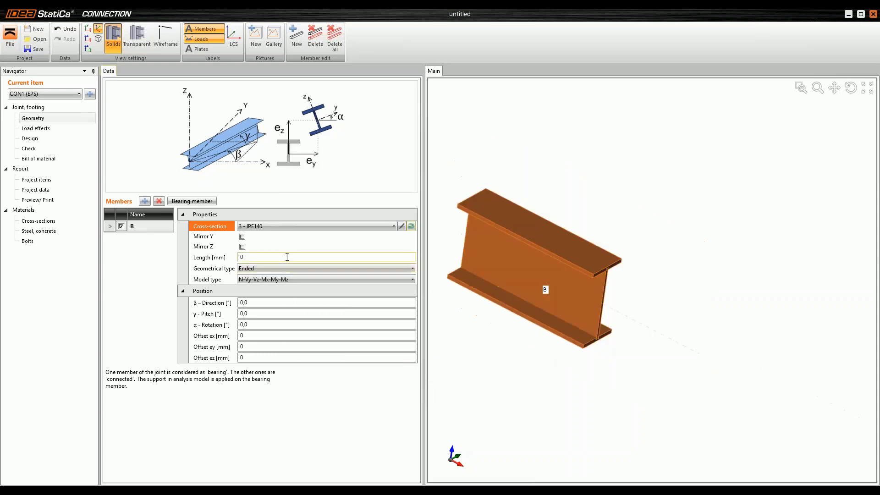
# Set beam B's length to 1000 mm and its geometrical type to Continuous
pyautogui.click(280, 257)
pyautogui.write('00')
pyautogui.press('Tab')
pyautogui.click(279, 267)
pyautogui.click(277, 281)
# Set beam B's vertical offset ez to 45 mm
pyautogui.scroll(-2, 481, 277)
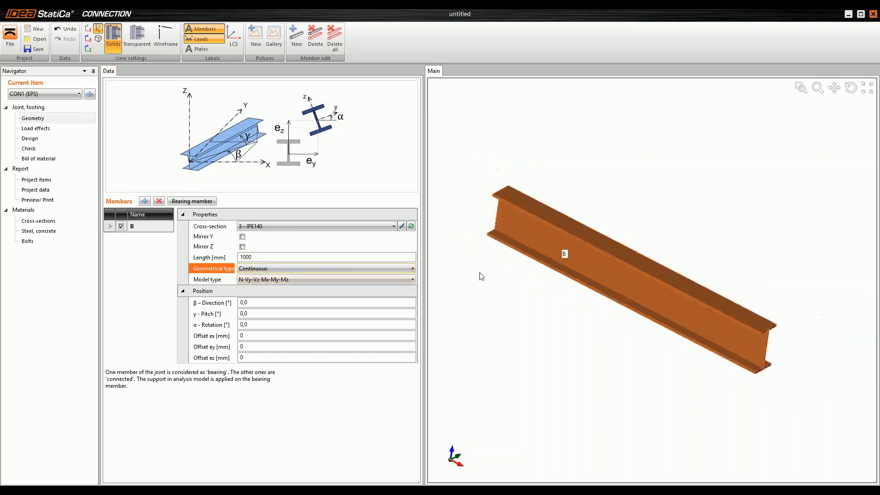
pyautogui.keyDown('ctrl'); pyautogui.moveTo(619, 290); pyautogui.dragTo(641, 263, button='middle'); pyautogui.keyUp('ctrl')
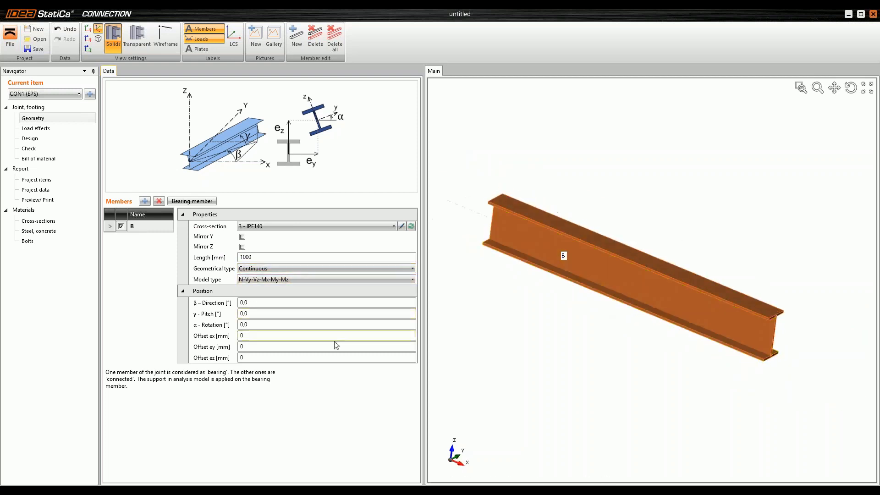
pyautogui.click(261, 358)
pyautogui.press('Return')
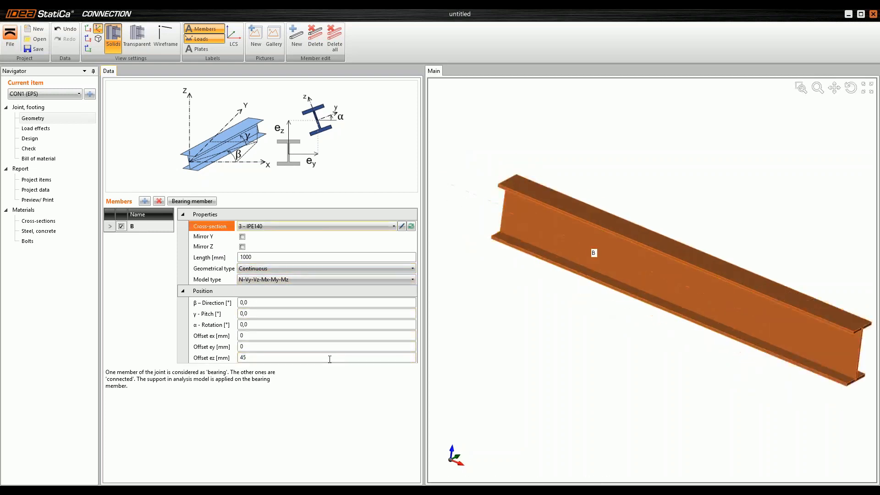
# Add a second member to the joint and give it the rolled hollow section QRO40X5
pyautogui.scroll(-3, 587, 304)
pyautogui.moveTo(607, 298)
pyautogui.keyDown('ctrl'); pyautogui.mouseDown(button='middle')
pyautogui.moveTo(696, 275)
pyautogui.moveTo(645, 297)
pyautogui.moveTo(637, 310)
pyautogui.moveTo(616, 311)
pyautogui.mouseUp(button='middle'); pyautogui.keyUp('ctrl')
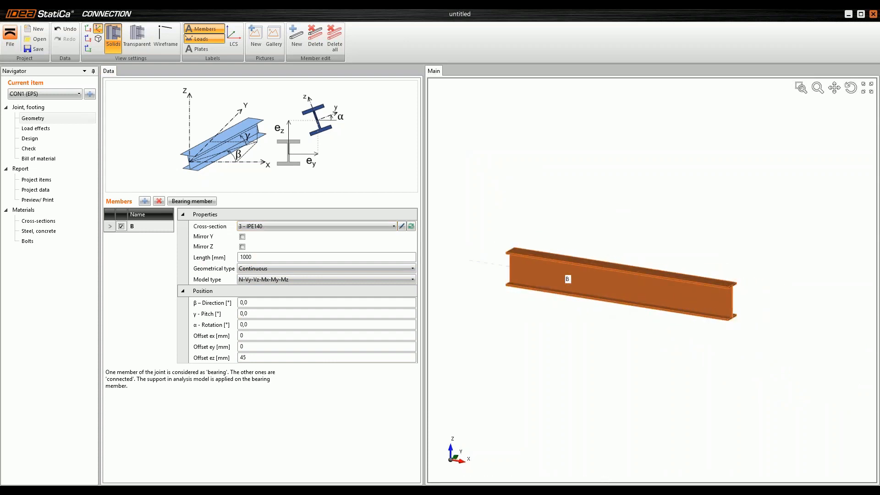
pyautogui.click(144, 202)
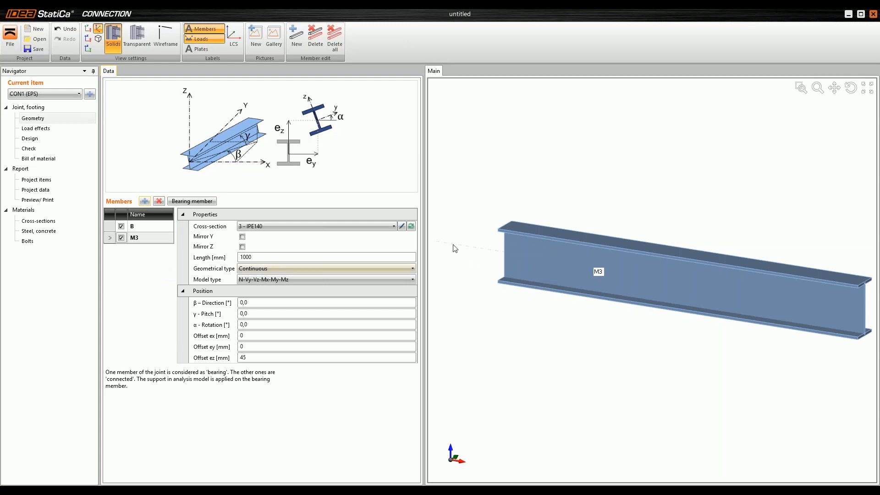
pyautogui.scroll(-3, 540, 259)
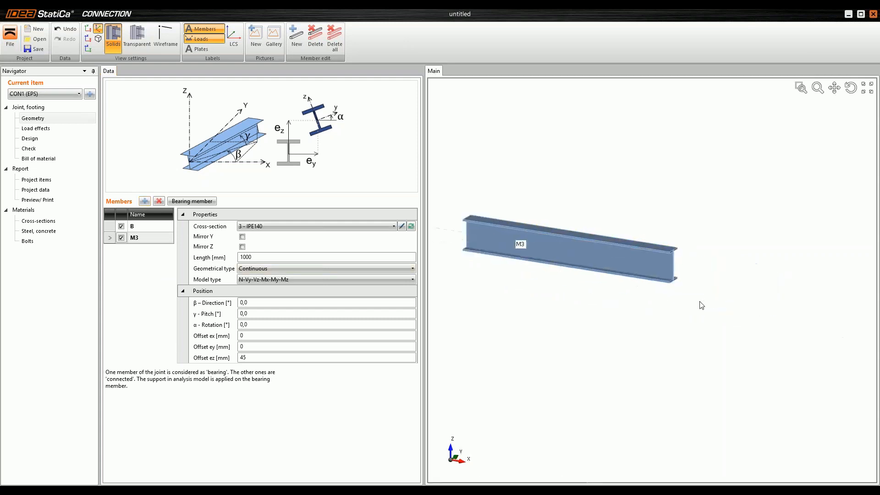
pyautogui.click(411, 225)
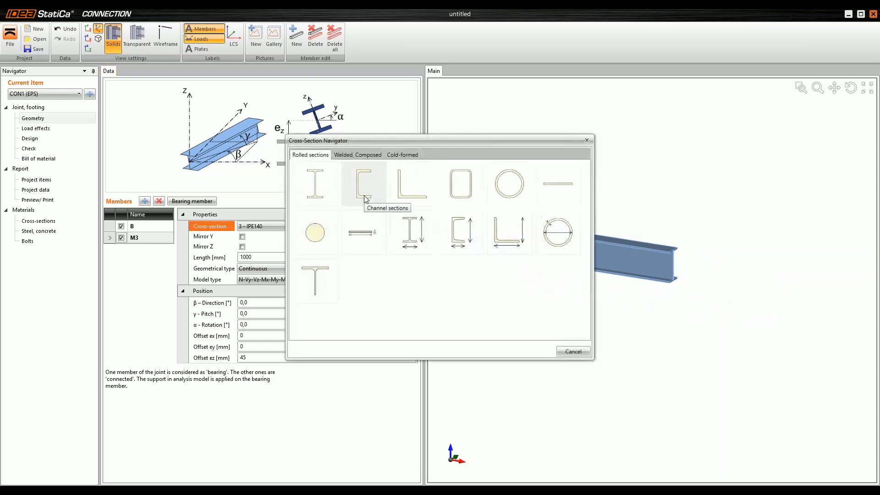
pyautogui.click(460, 186)
pyautogui.click(392, 193)
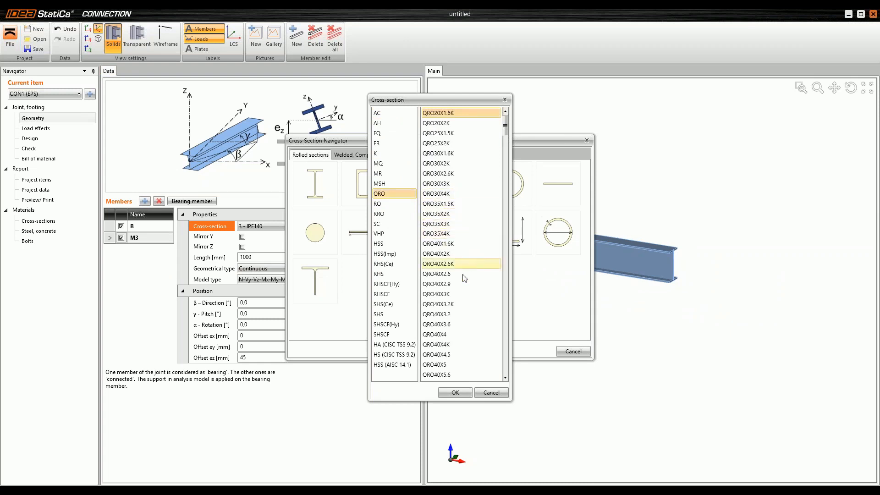
pyautogui.click(451, 365)
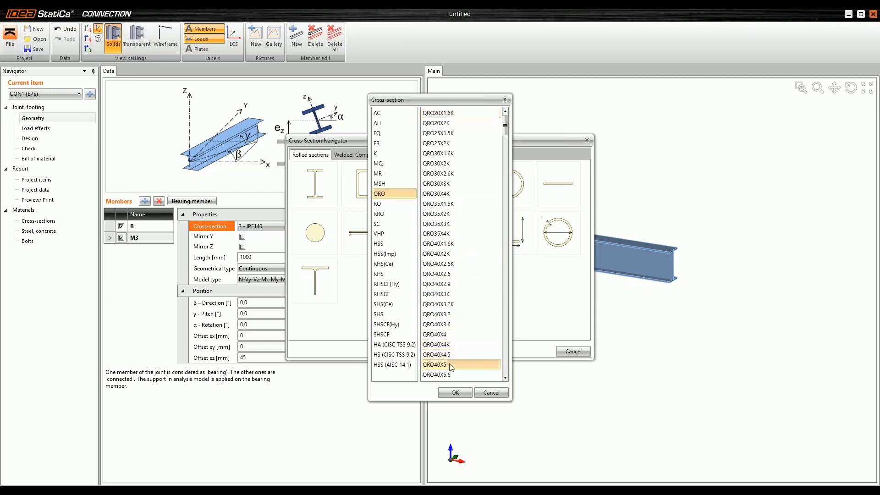
pyautogui.click(455, 393)
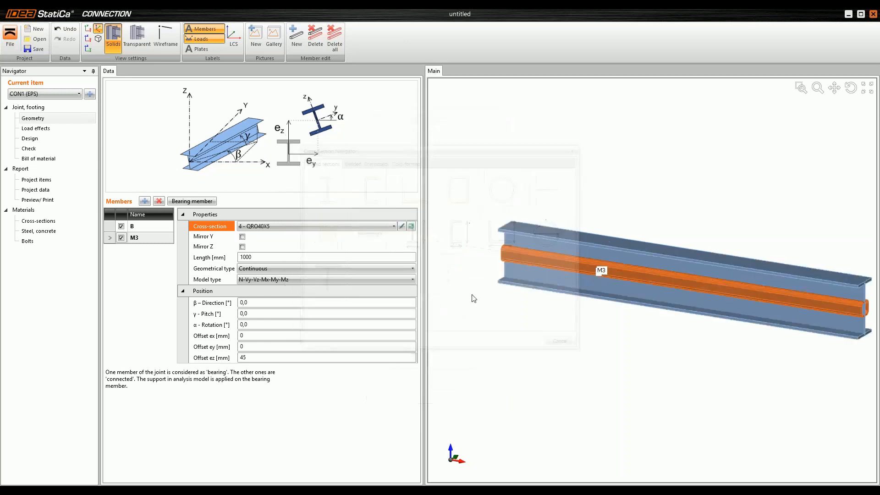
# Set the QRO40X5 member's length to 30 mm and its geometrical type to Ended
pyautogui.click(284, 256)
pyautogui.write('30')
pyautogui.press('Tab')
pyautogui.click(275, 268)
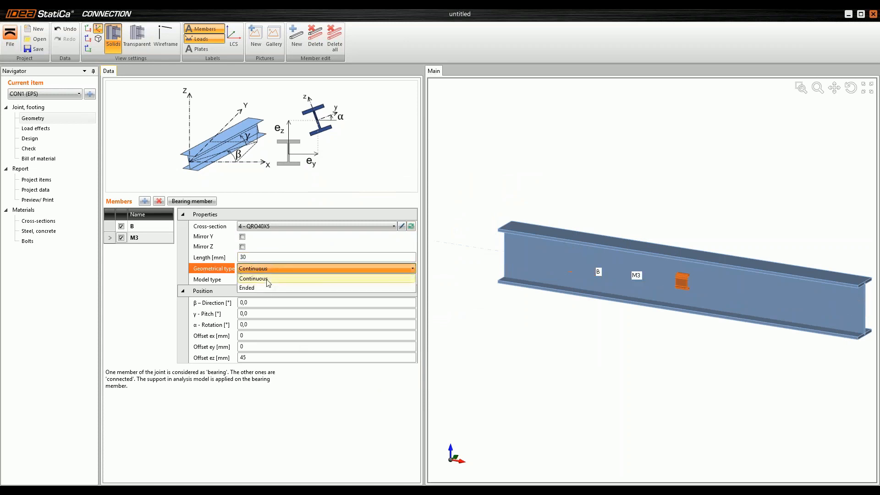
pyautogui.click(268, 288)
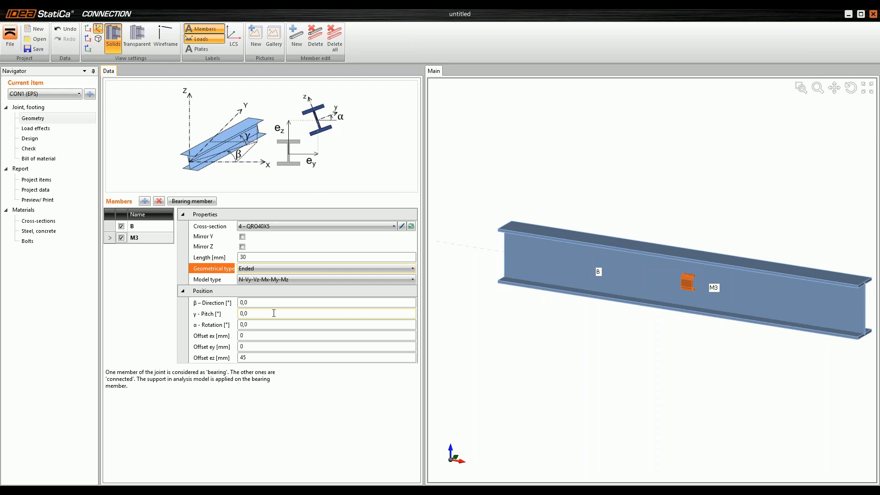
# Position the QRO40X5 member with a direction angle β of -90° and an offset ez of 400 mm
pyautogui.click(261, 302)
pyautogui.write('-90')
pyautogui.press('Tab')
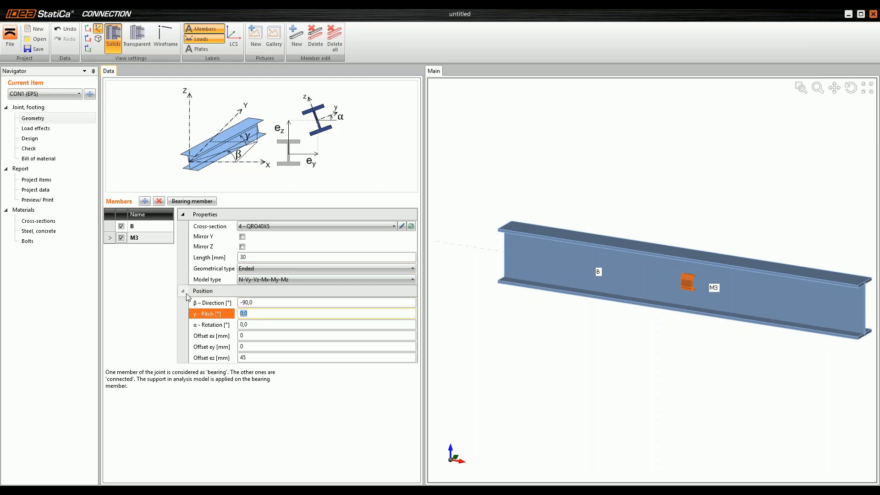
pyautogui.click(256, 358)
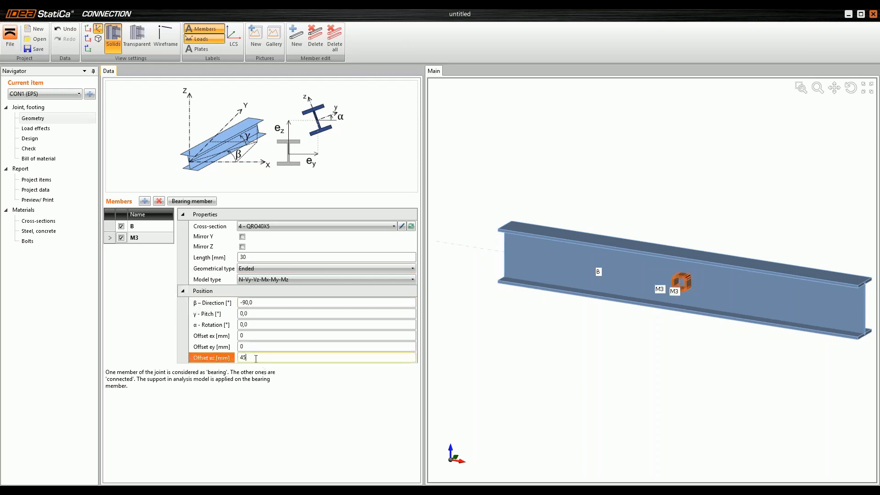
pyautogui.write('00')
pyautogui.press('Return')
# Add a third member to the joint and give it the rolled hollow section QRO35X4K
pyautogui.moveTo(514, 307); pyautogui.dragTo(637, 281, button='right')
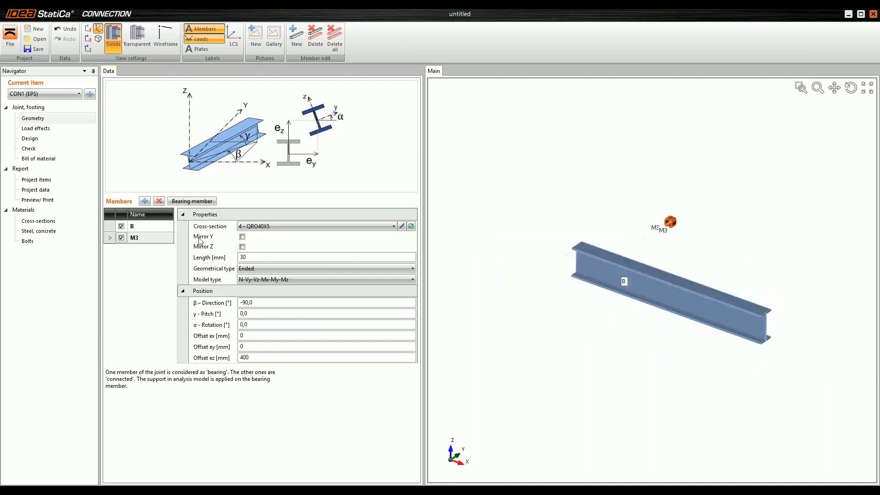
pyautogui.click(145, 202)
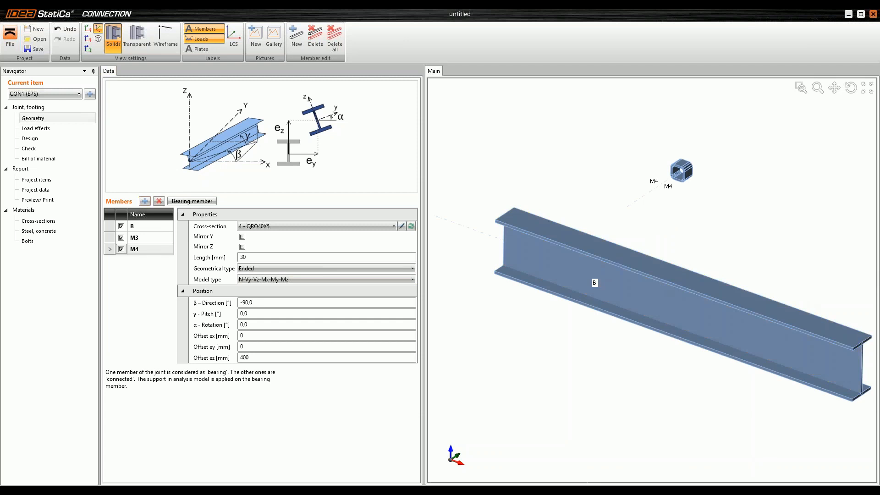
pyautogui.click(412, 227)
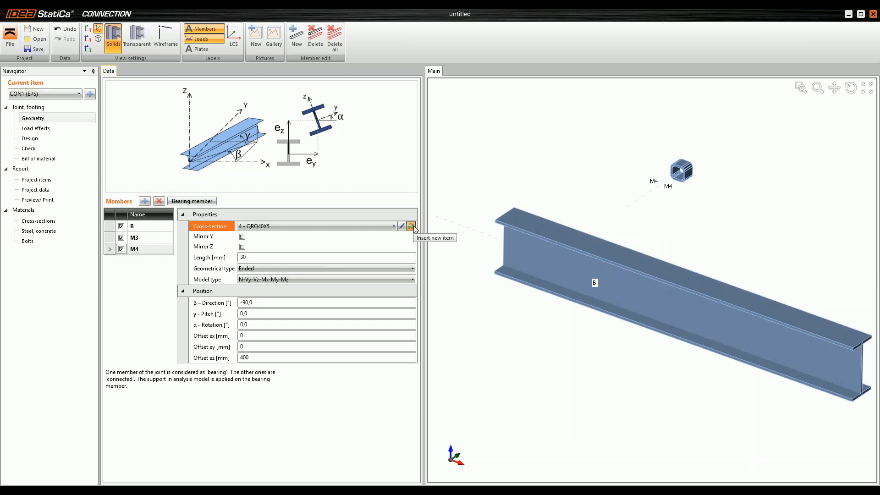
pyautogui.click(461, 188)
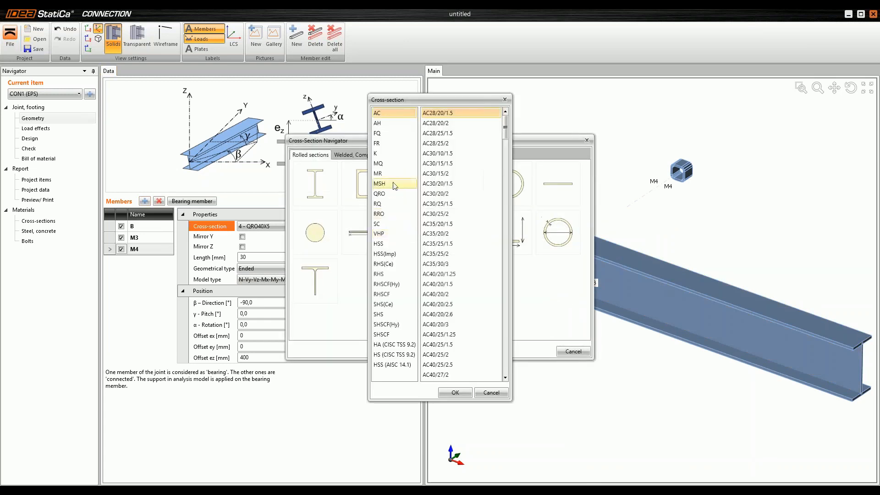
pyautogui.click(391, 194)
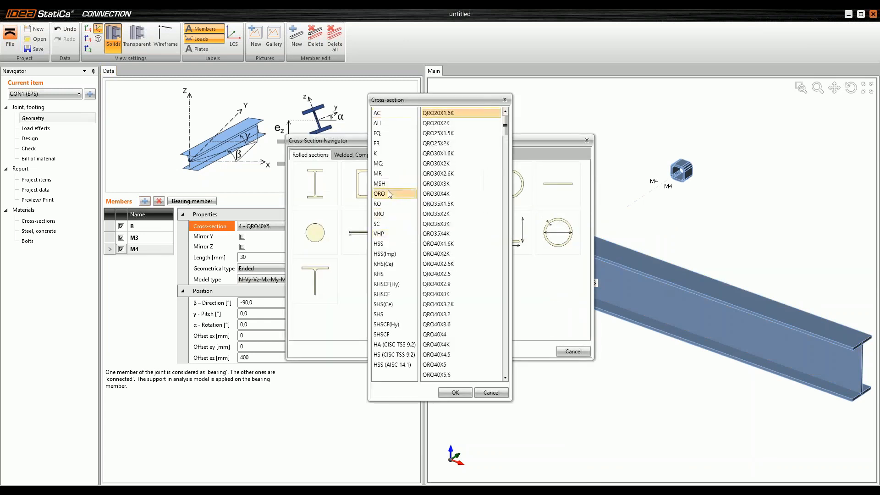
pyautogui.click(460, 234)
pyautogui.click(454, 392)
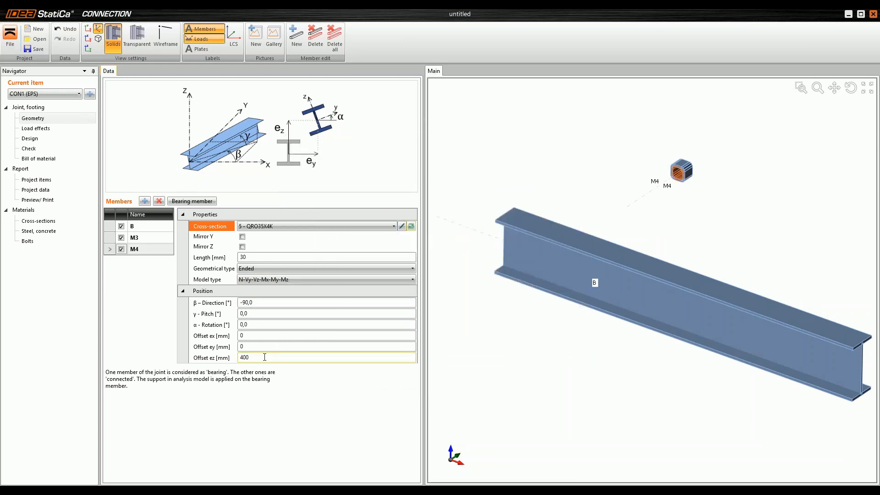
# Set the QRO35X4K member's offsets to ey 75 mm and ez 750 mm
pyautogui.click(254, 345)
pyautogui.write('75')
pyautogui.click(254, 357)
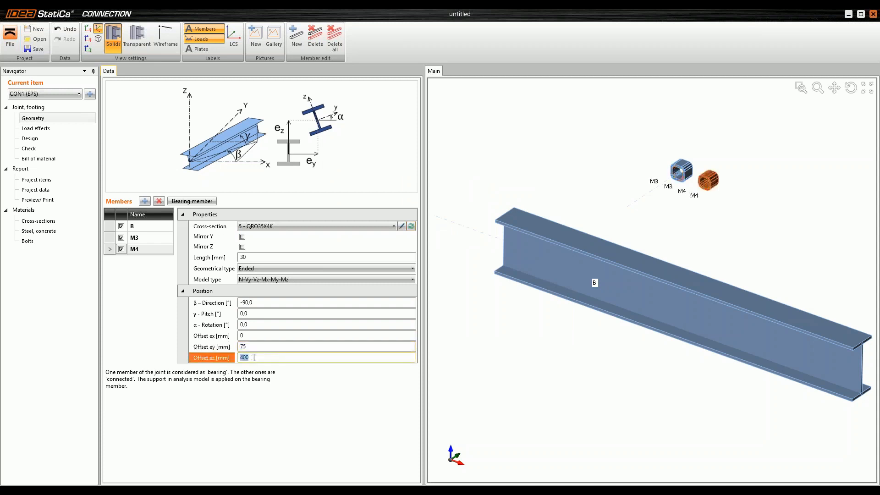
pyautogui.write('750')
pyautogui.press('Return')
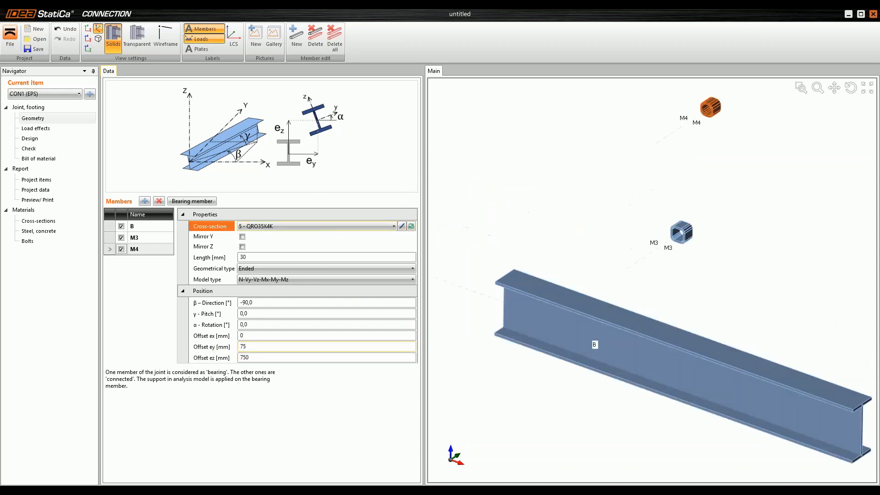
# Add another member to the joint and give it the rolled circular hollow section RO30X5
pyautogui.scroll(-3, 669, 261)
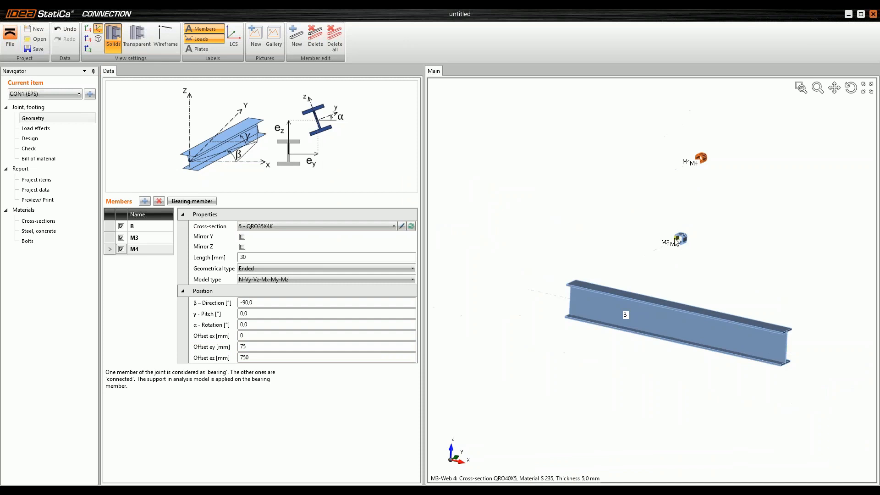
pyautogui.click(144, 201)
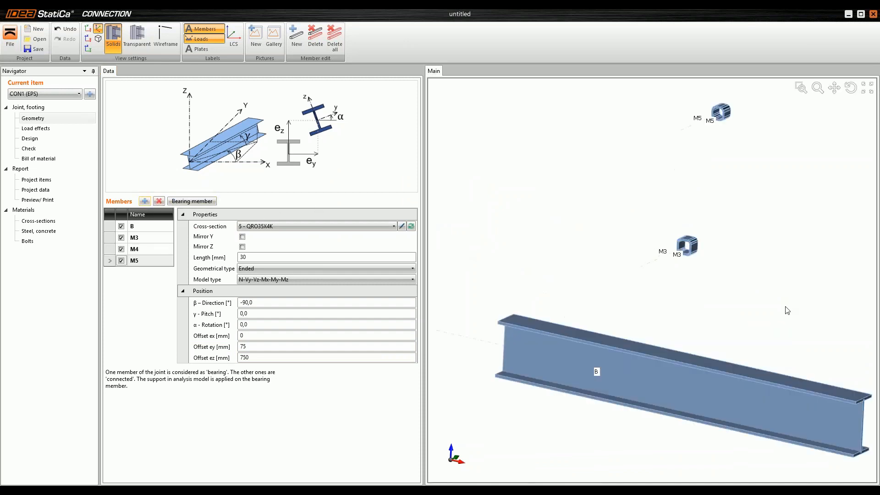
pyautogui.click(411, 226)
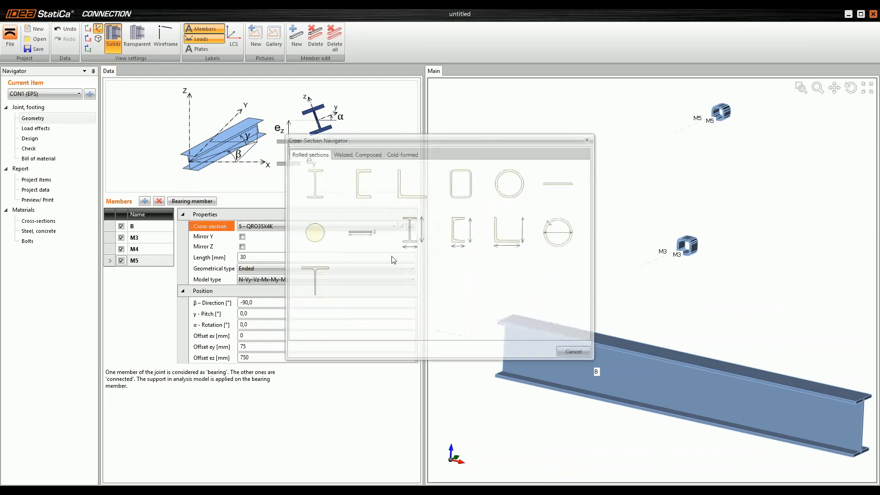
pyautogui.click(508, 184)
pyautogui.click(377, 153)
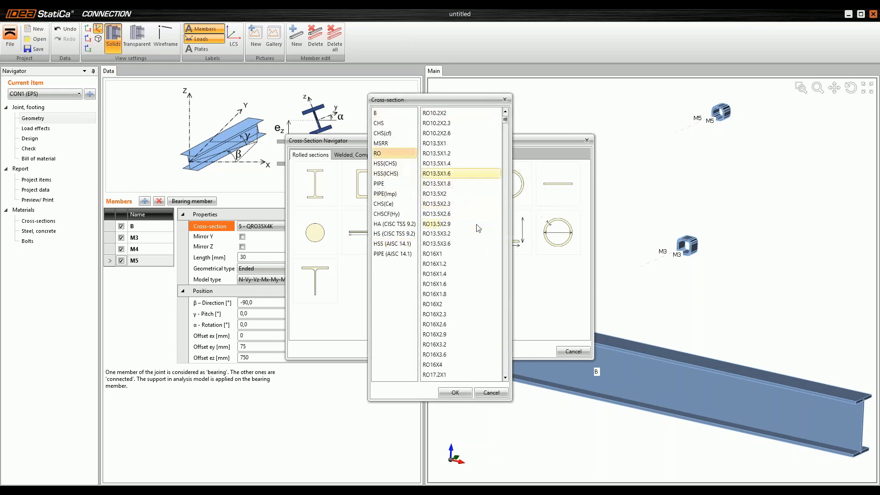
pyautogui.scroll(-15, 477, 229)
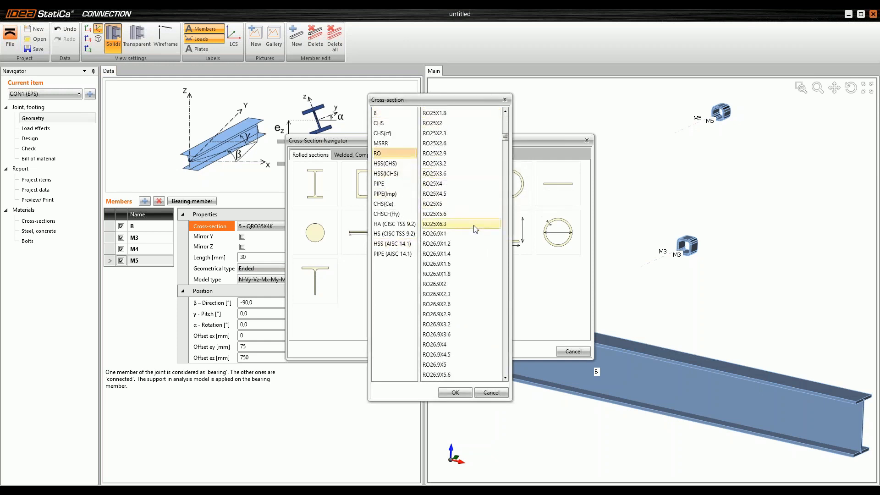
pyautogui.scroll(-3, 466, 234)
pyautogui.click(476, 324)
pyautogui.scroll(-3, 475, 310)
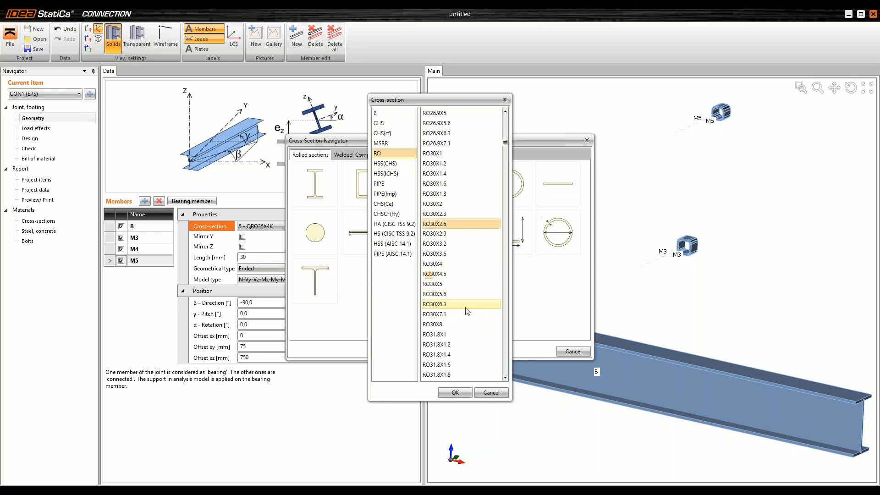
pyautogui.click(450, 284)
pyautogui.click(465, 393)
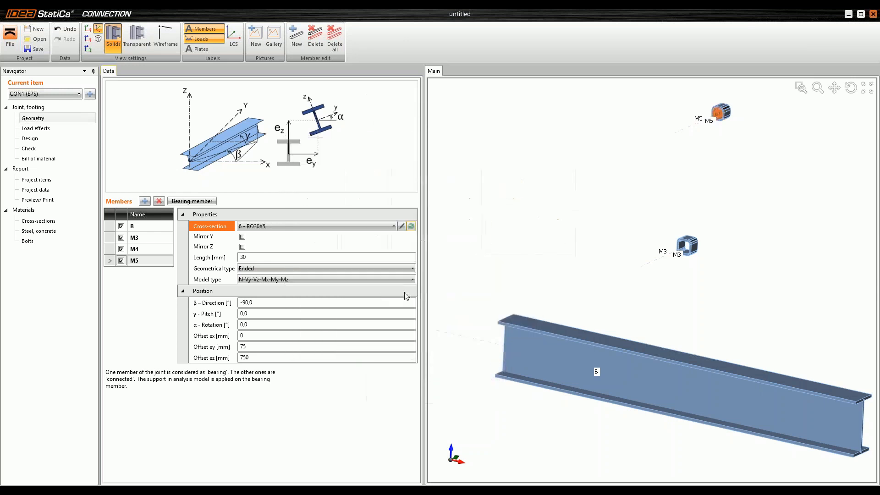
# Set the RO30X5 member's offsets to ey 150 mm and ez 500 mm
pyautogui.click(261, 346)
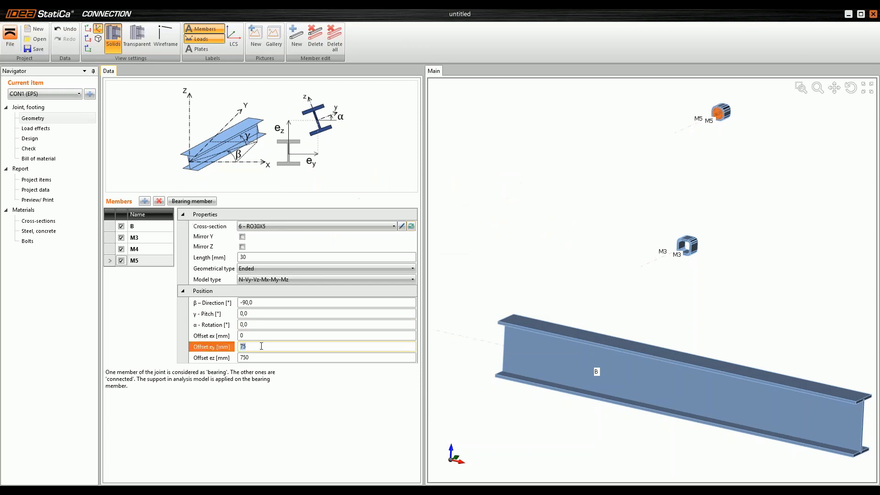
pyautogui.write('150')
pyautogui.press('Tab')
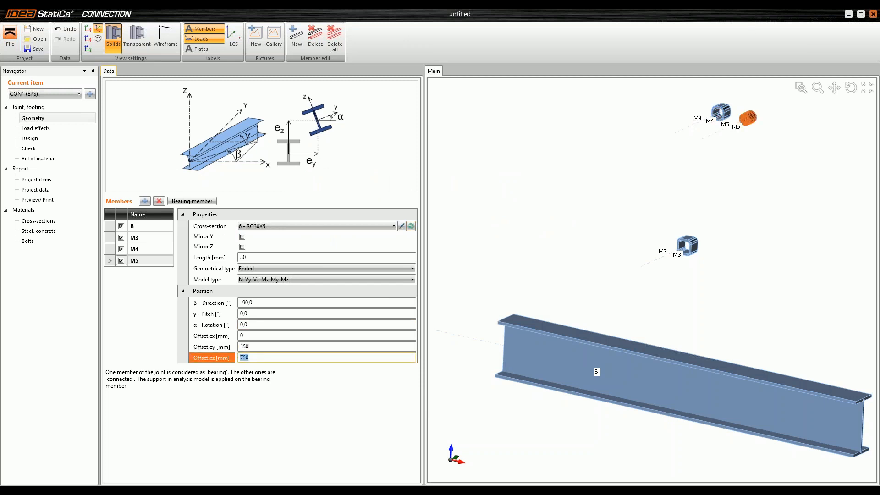
pyautogui.press('Tab')
pyautogui.moveTo(621, 274); pyautogui.dragTo(641, 262, button='right')
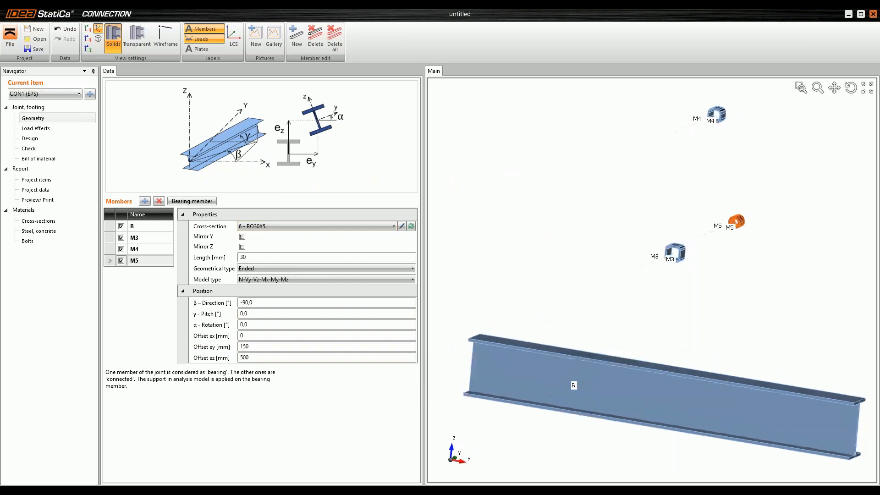
# Add another member to the joint and give it the rolled I-section IPE80
pyautogui.click(145, 201)
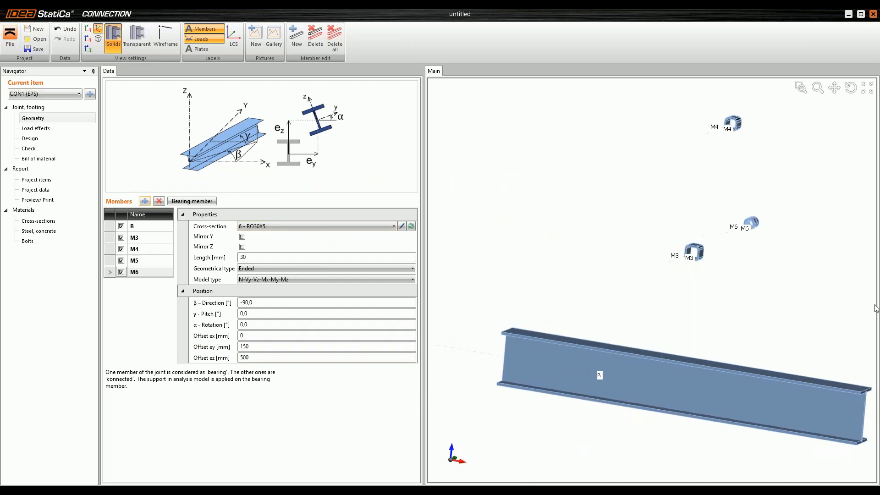
pyautogui.click(412, 227)
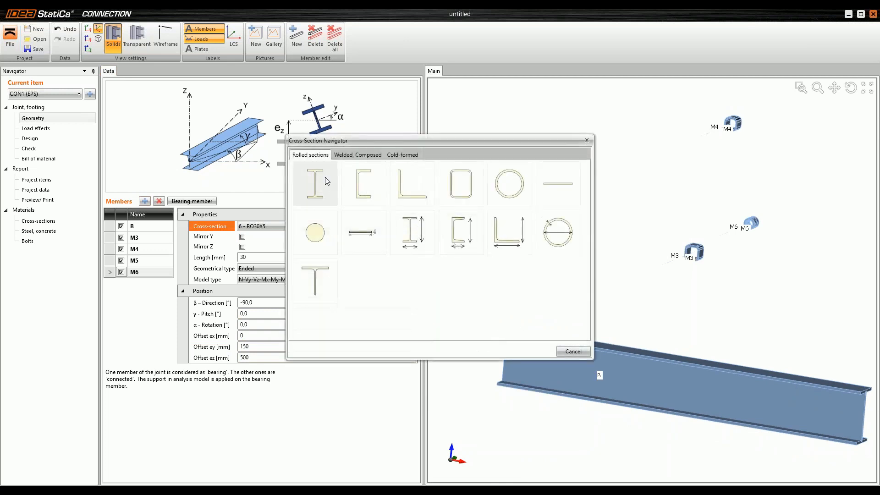
pyautogui.click(315, 183)
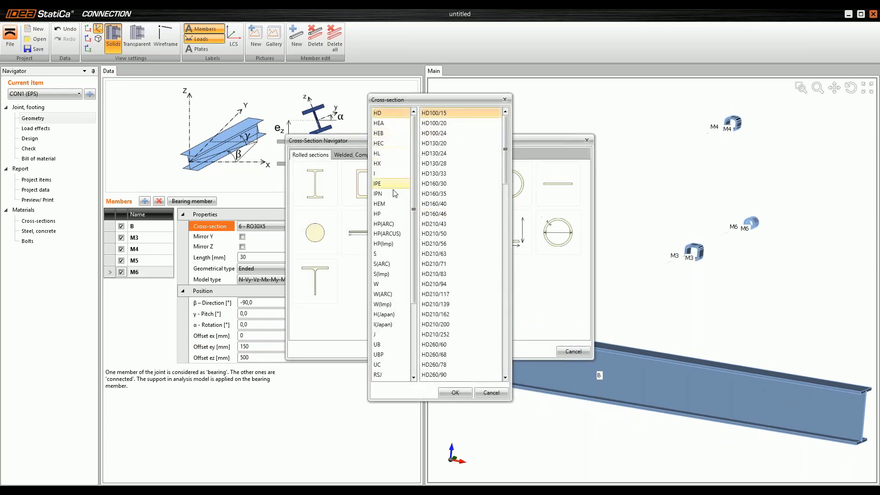
pyautogui.click(381, 184)
pyautogui.click(455, 392)
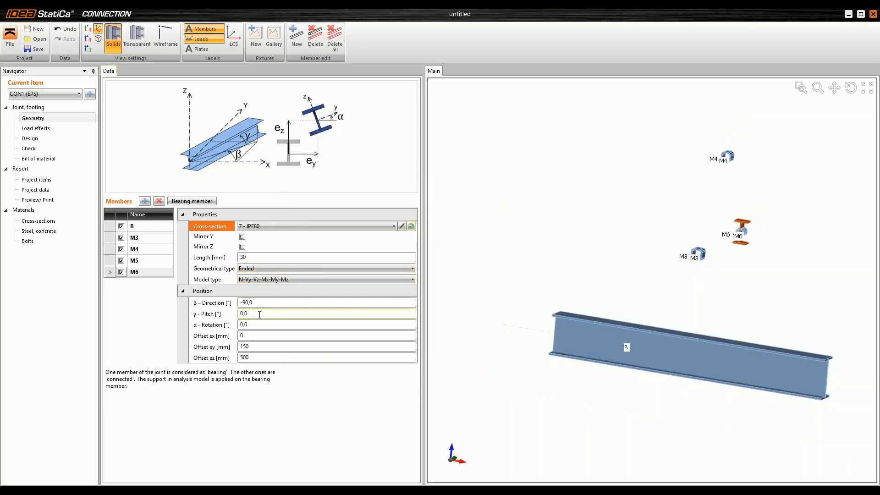
# Position the IPE80 member with a rotation α of -10° and offsets of ey 150 mm and ez 375 mm
pyautogui.click(227, 325)
pyautogui.write('-1')
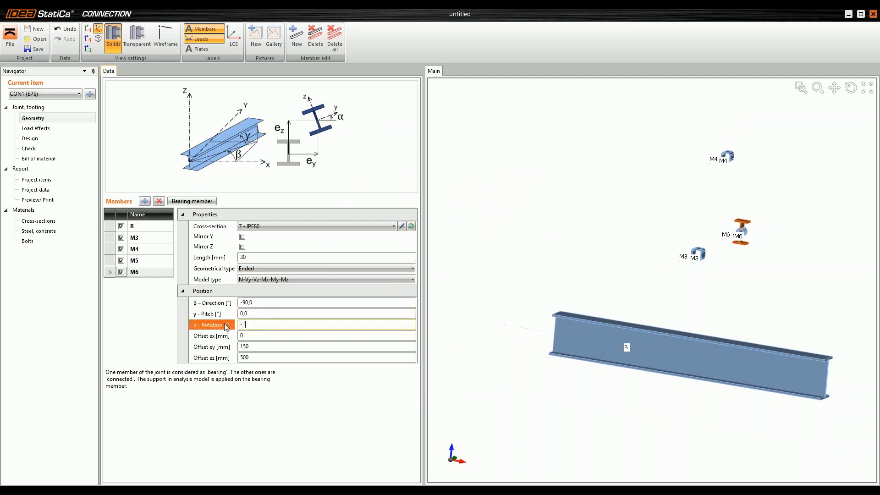
pyautogui.write('0')
pyautogui.press('Tab')
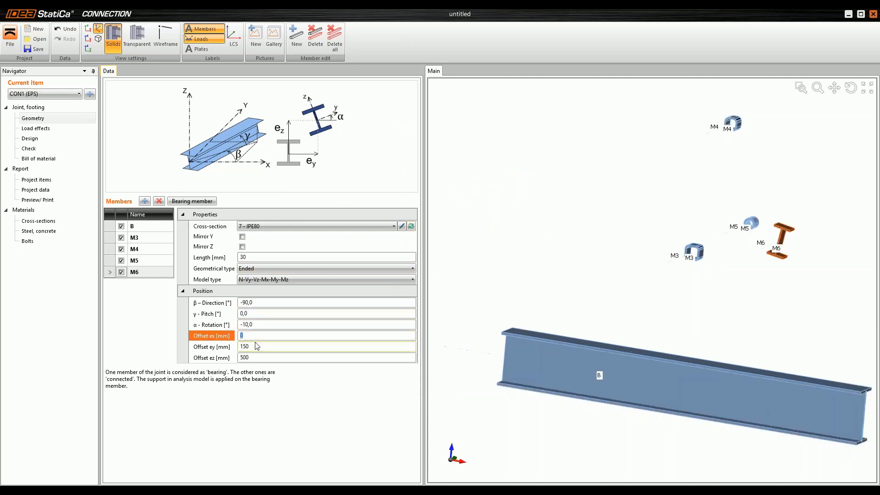
pyautogui.press('Tab')
pyautogui.write('1')
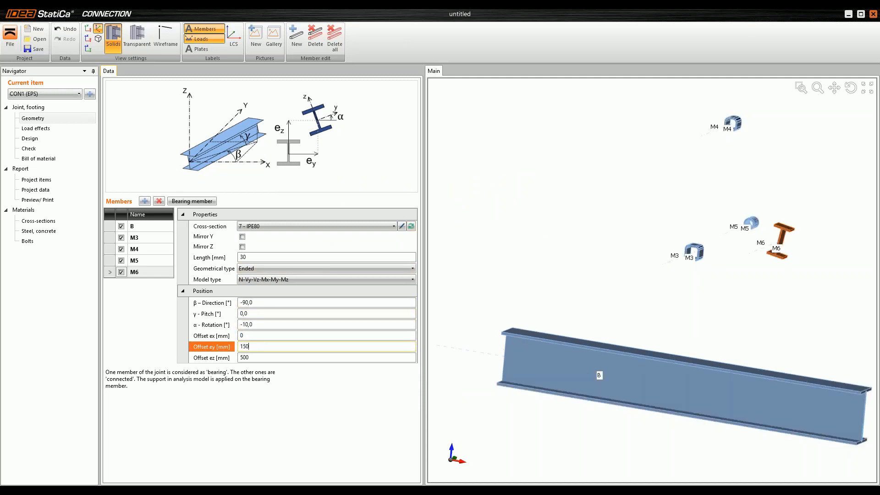
pyautogui.press('Tab')
pyautogui.write('3')
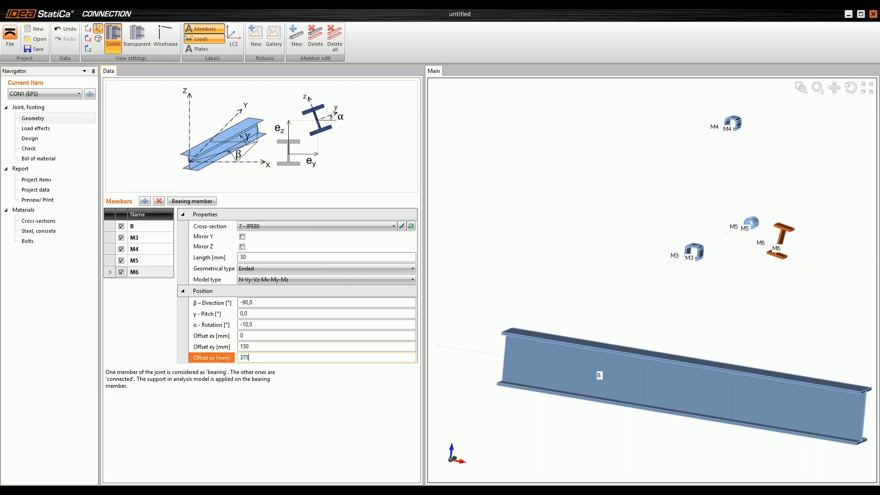
pyautogui.press('Tab')
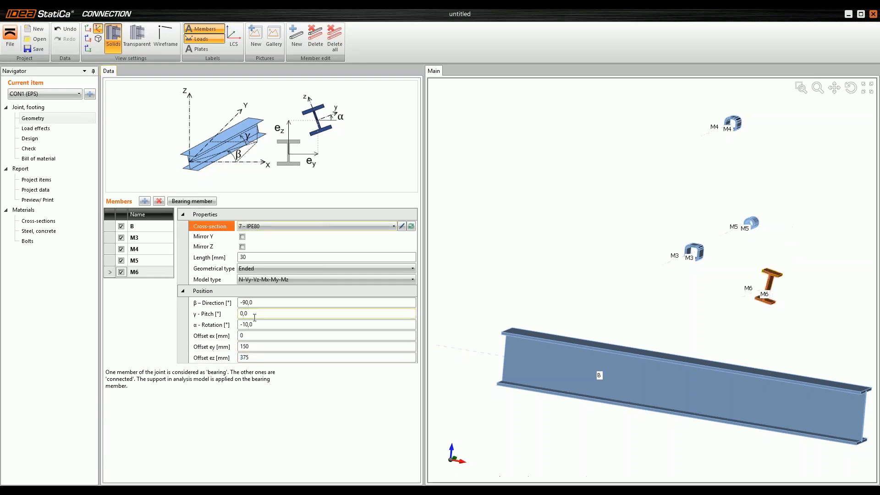
# Add another member to the joint and give it the rolled angle section L45X5
pyautogui.click(143, 201)
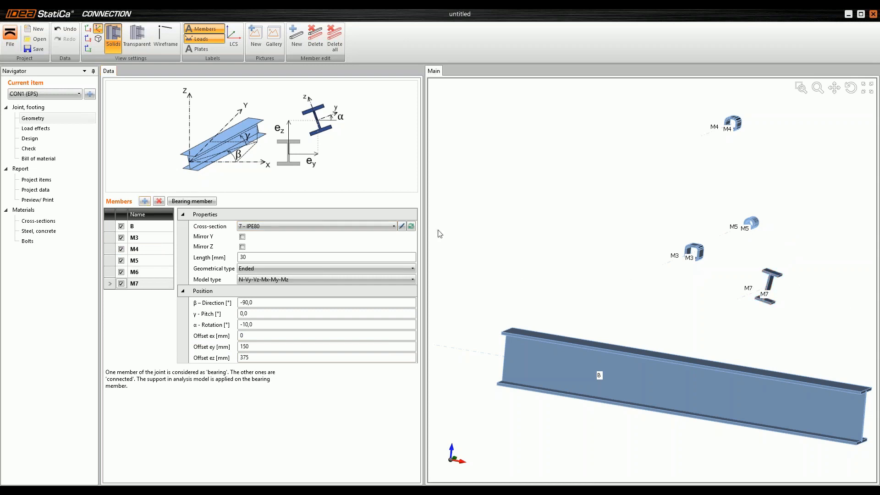
pyautogui.click(411, 226)
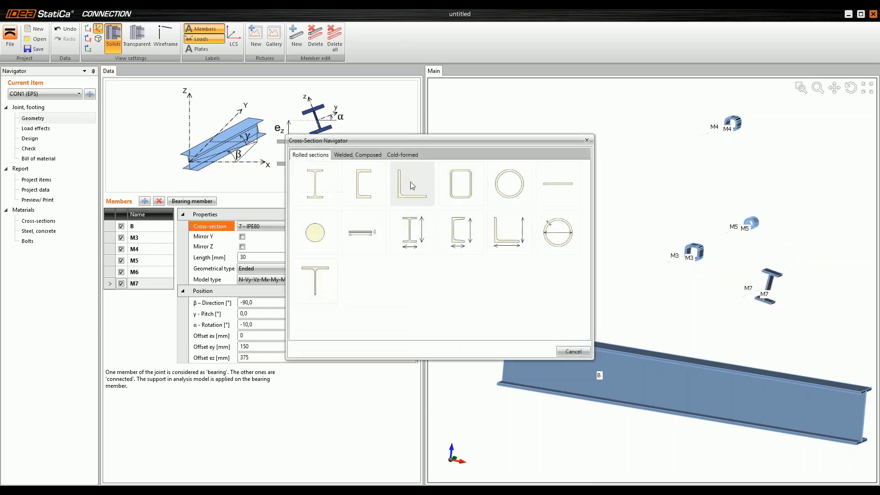
pyautogui.click(411, 185)
pyautogui.click(393, 143)
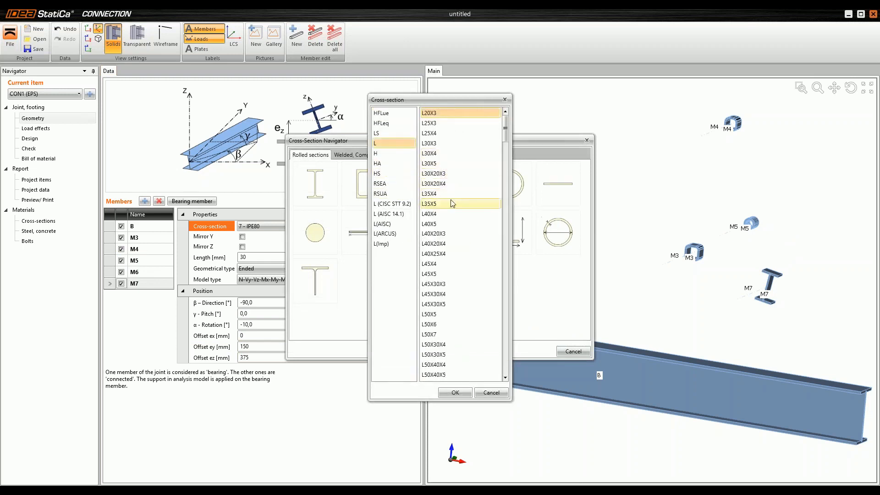
pyautogui.click(447, 274)
pyautogui.click(456, 391)
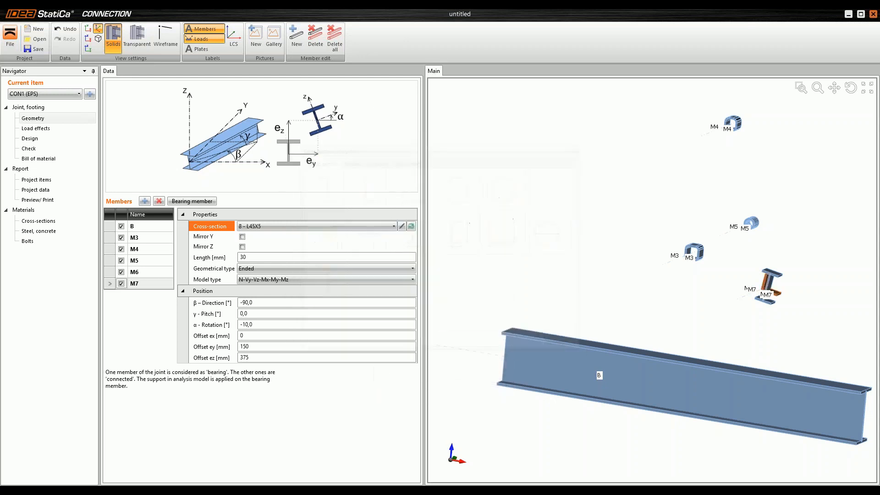
# Position the L45X5 member with a rotation α of 10° and offsets of ey 120 mm and ez 575 mm
pyautogui.moveTo(271, 325); pyautogui.dragTo(208, 321)
pyautogui.write('10')
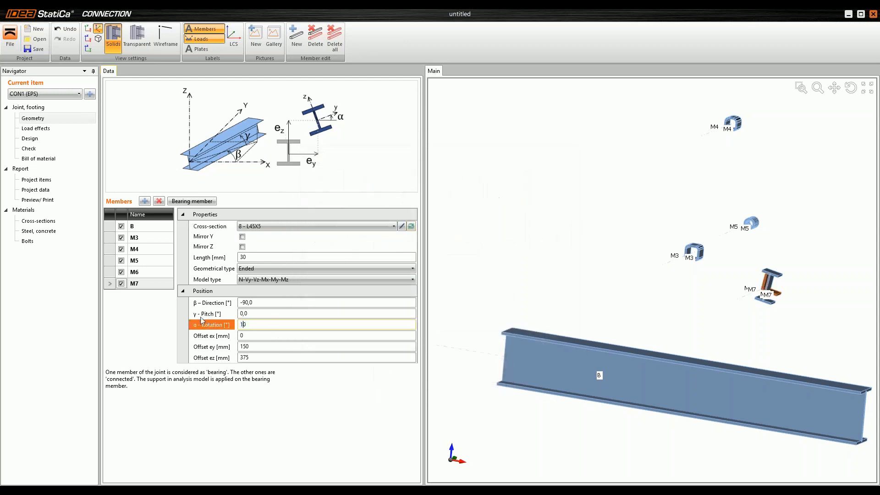
pyautogui.press('Tab')
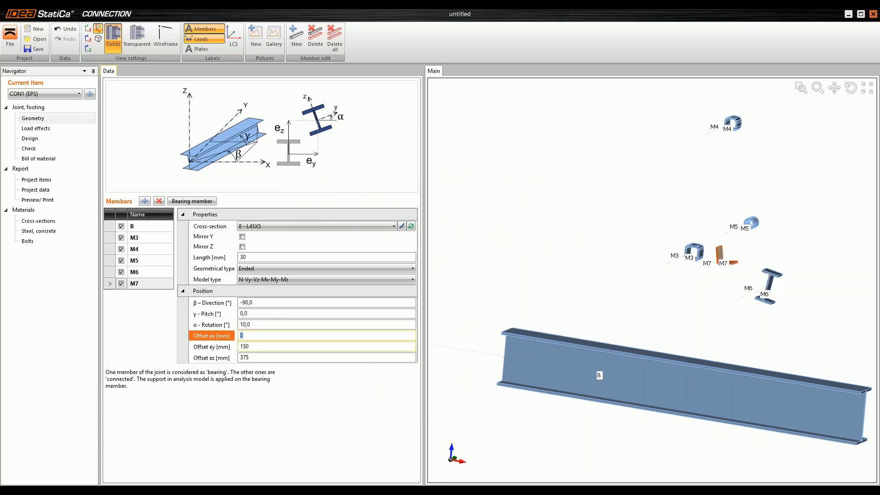
pyautogui.press('Tab')
pyautogui.write('120')
pyautogui.press('Tab')
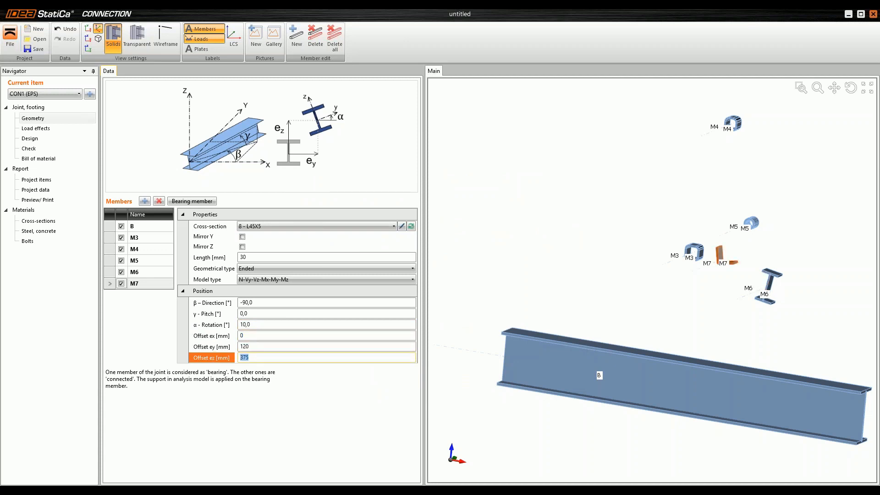
pyautogui.write('57')
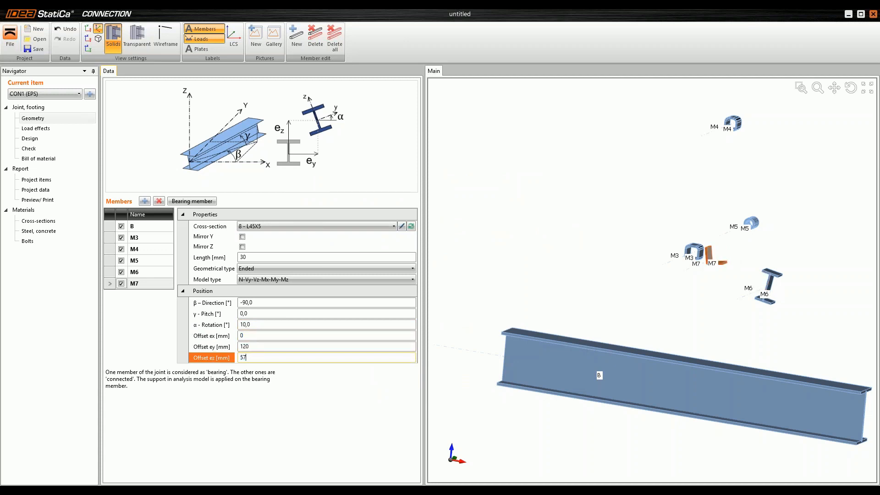
pyautogui.write('5')
pyautogui.press('Tab')
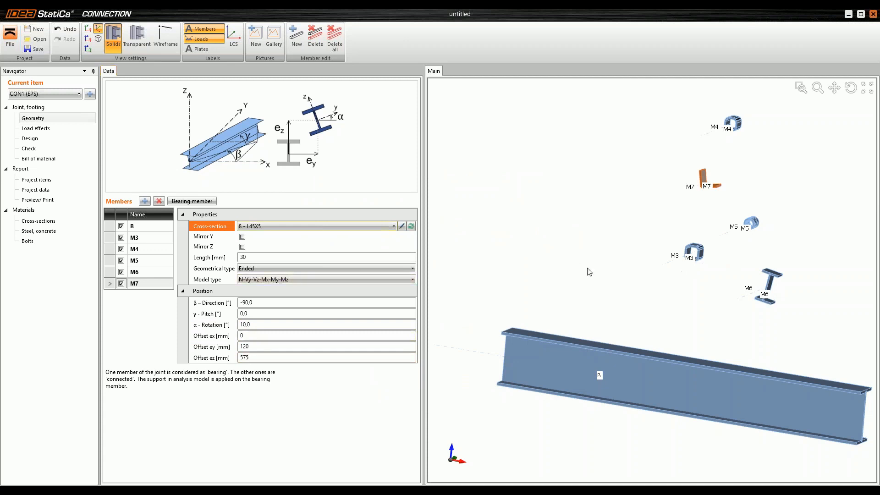
# Add another member to the joint with a general plate cross-section 5 mm thick and 175 mm wide
pyautogui.click(144, 201)
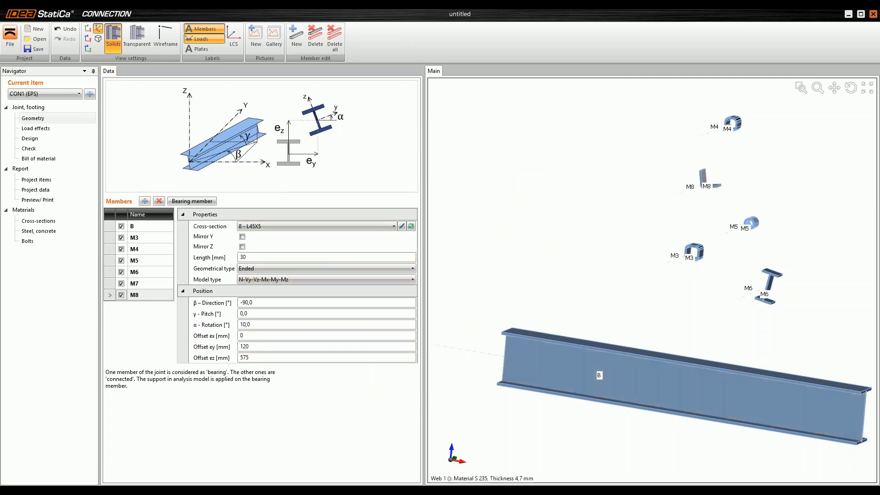
pyautogui.click(402, 226)
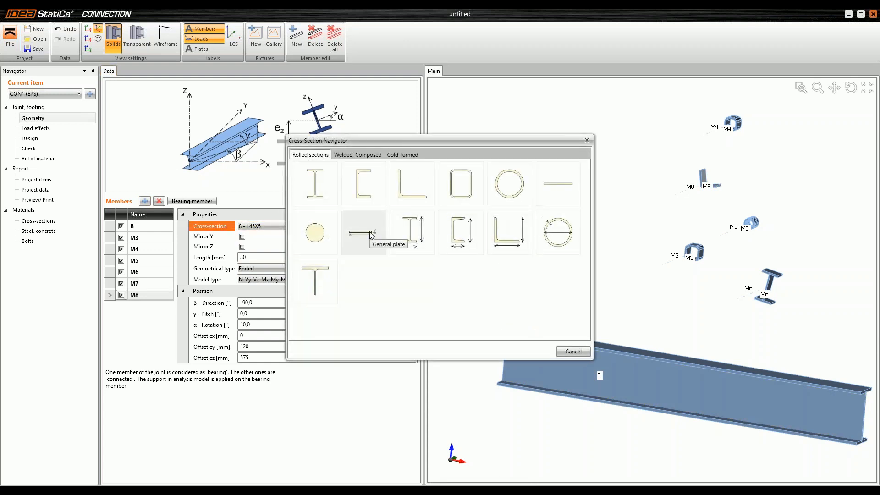
pyautogui.click(371, 235)
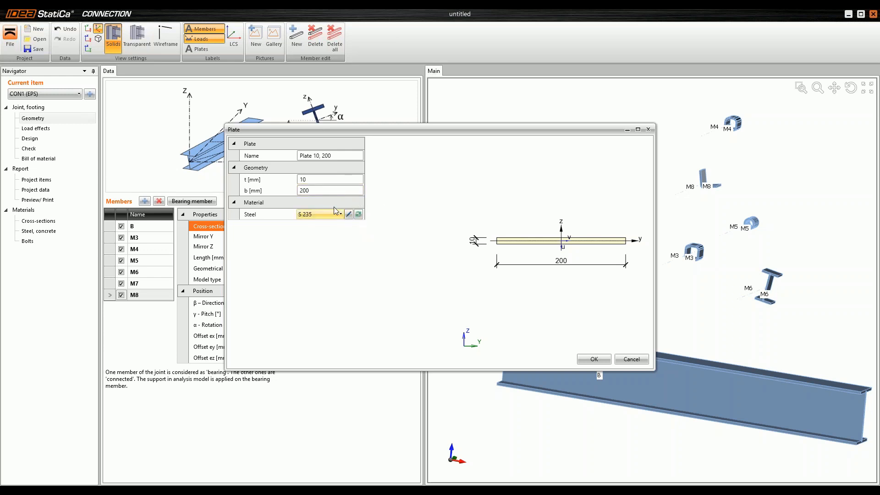
pyautogui.click(321, 179)
pyautogui.press('Tab')
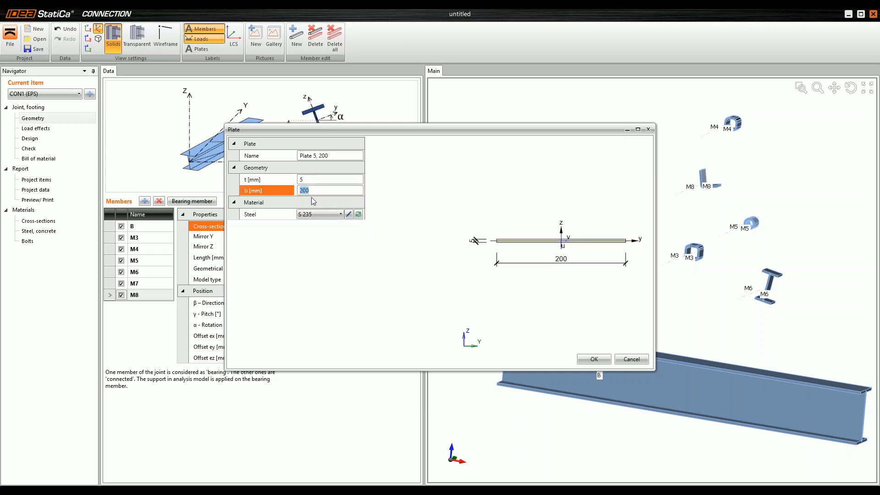
pyautogui.write('175')
pyautogui.press('Tab')
pyautogui.click(594, 359)
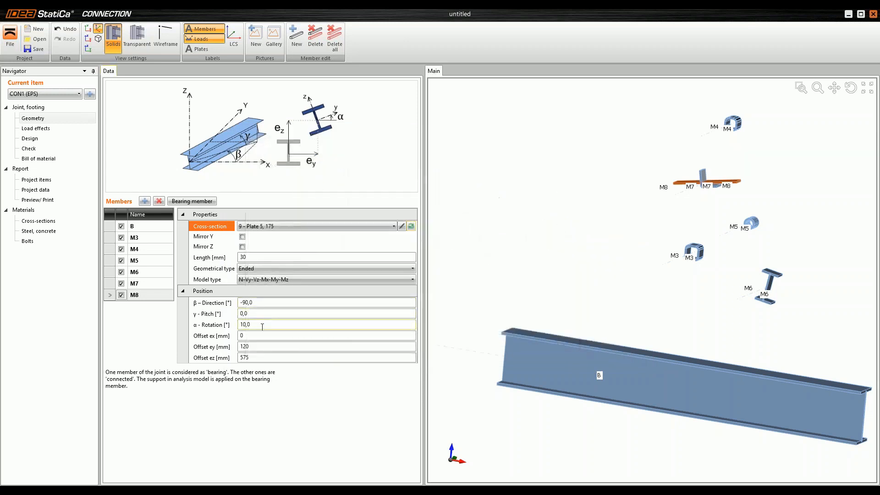
# Position the 5 x 175 mm plate member with a rotation α of 0° and offsets of ey -220 mm and ez 210 mm
pyautogui.moveTo(262, 326); pyautogui.dragTo(213, 329)
pyautogui.write('0')
pyautogui.press('Tab')
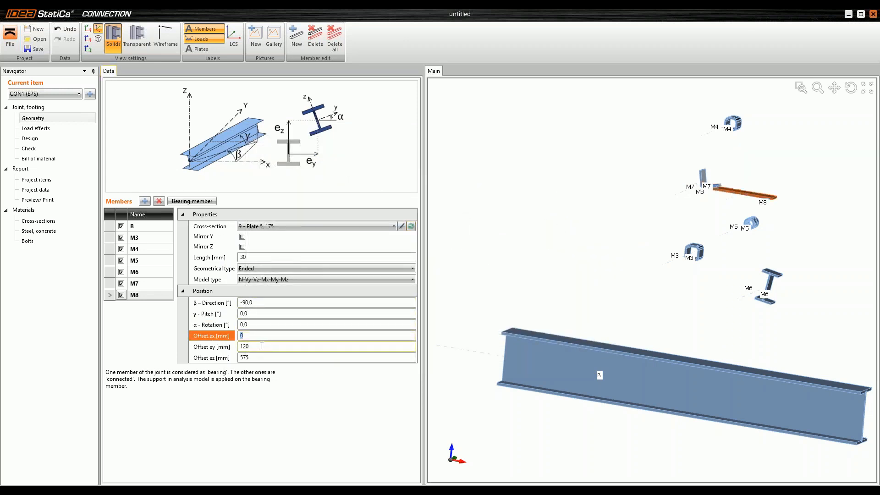
pyautogui.press('Tab')
pyautogui.write('-220')
pyautogui.press('Tab')
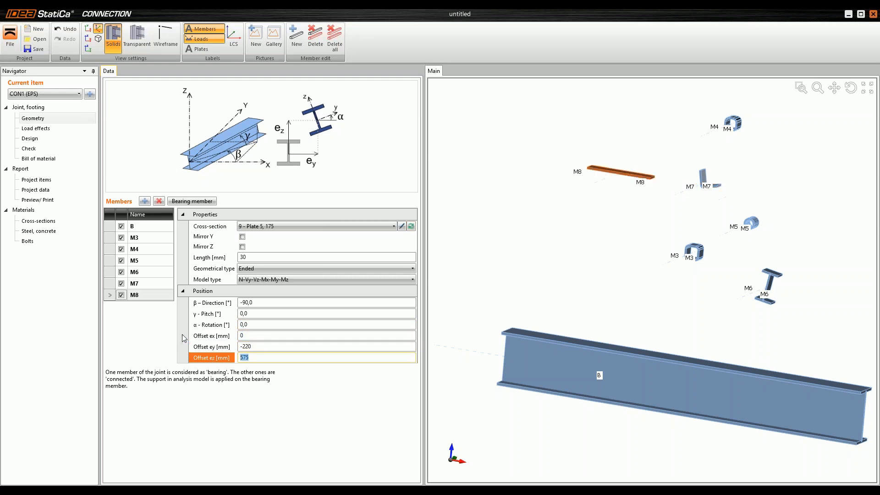
pyautogui.write('210')
pyautogui.press('Tab')
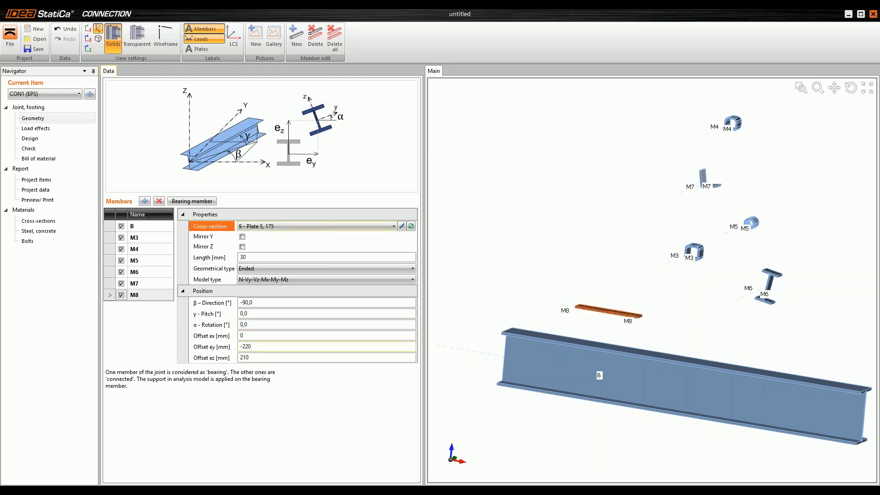
pyautogui.scroll(-3, 683, 317)
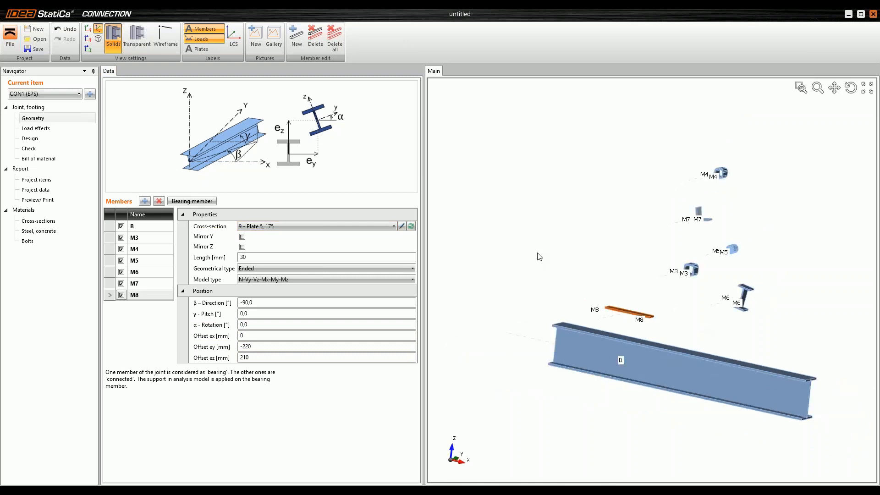
pyautogui.moveTo(629, 277)
pyautogui.mouseDown(button='right')
pyautogui.moveTo(584, 269)
pyautogui.moveTo(632, 262)
pyautogui.moveTo(603, 275)
pyautogui.moveTo(619, 275)
pyautogui.mouseUp(button='right')
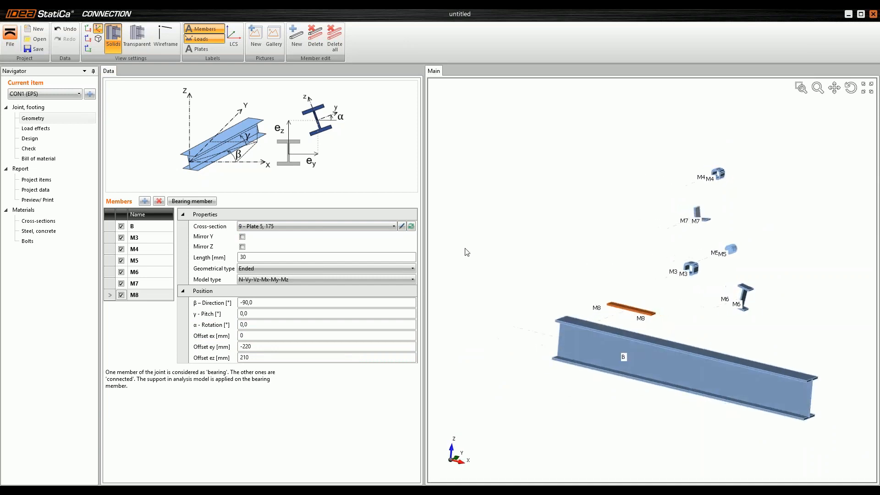
# Open the load effects, switch to Excel and copy the internal forces in C2:H9 of Christmas tree.xlsx, then return to IDEA StatiCa
pyautogui.click(35, 129)
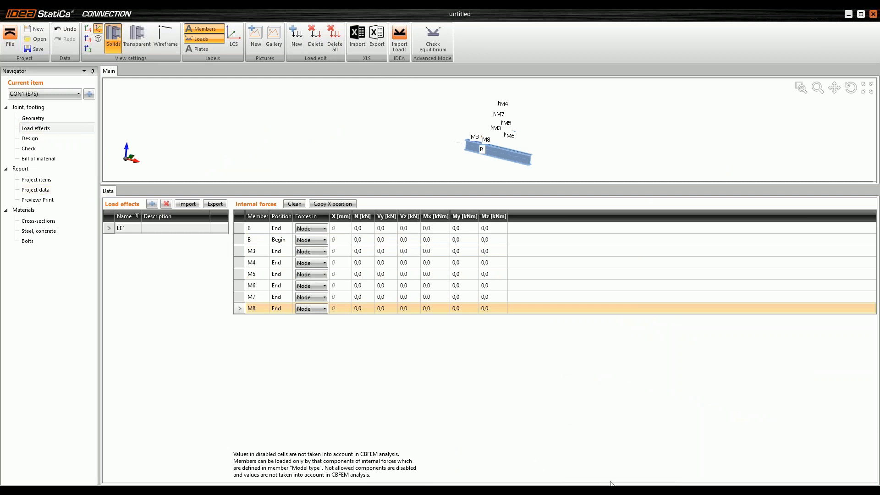
pyautogui.click(610, 483)
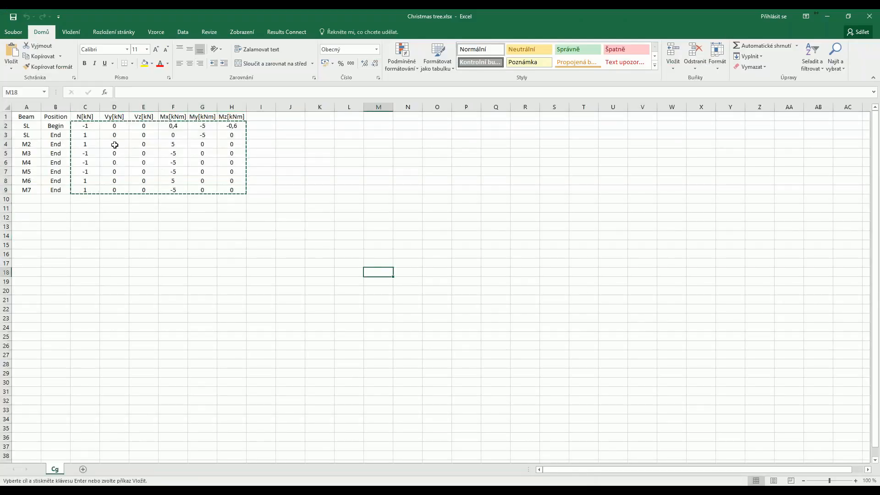
pyautogui.moveTo(85, 125); pyautogui.dragTo(234, 192)
pyautogui.hotkey('ctrl', 'v')
pyautogui.hotkey('ctrl', 'c')
pyautogui.click(517, 484)
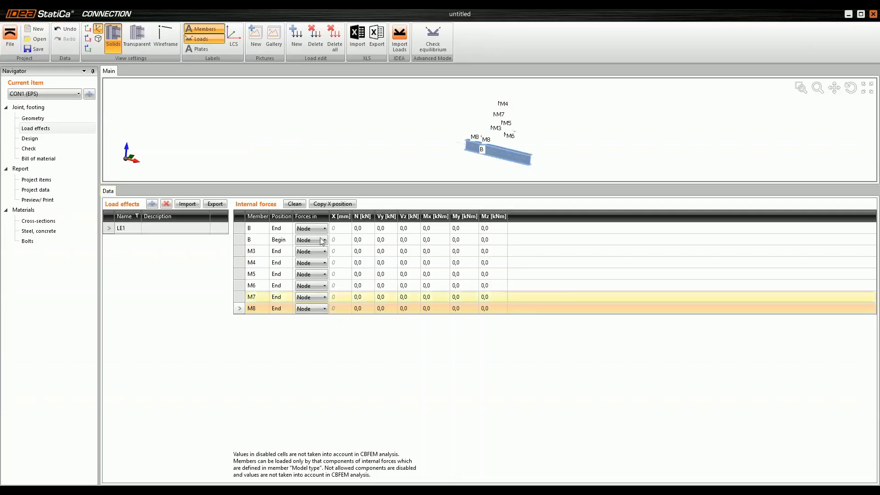
# Import the copied internal forces as a load effect for all members, replacing the existing loads
pyautogui.click(189, 205)
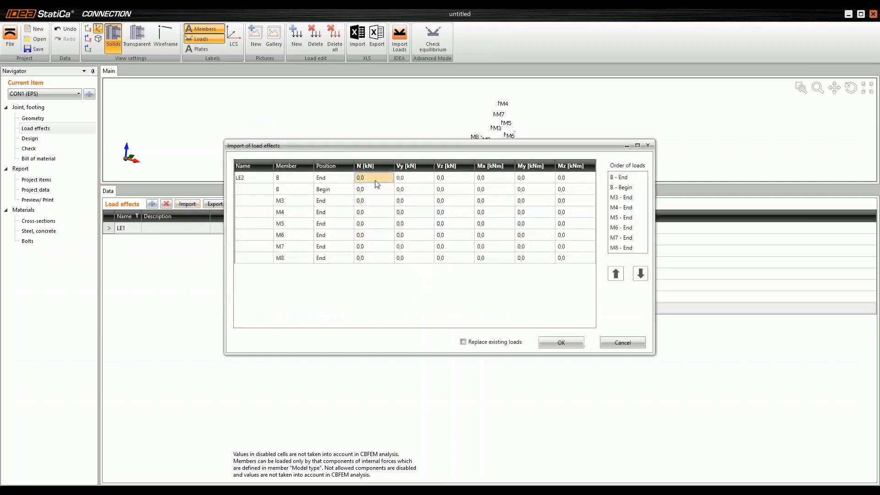
pyautogui.hotkey('ctrl', 'v')
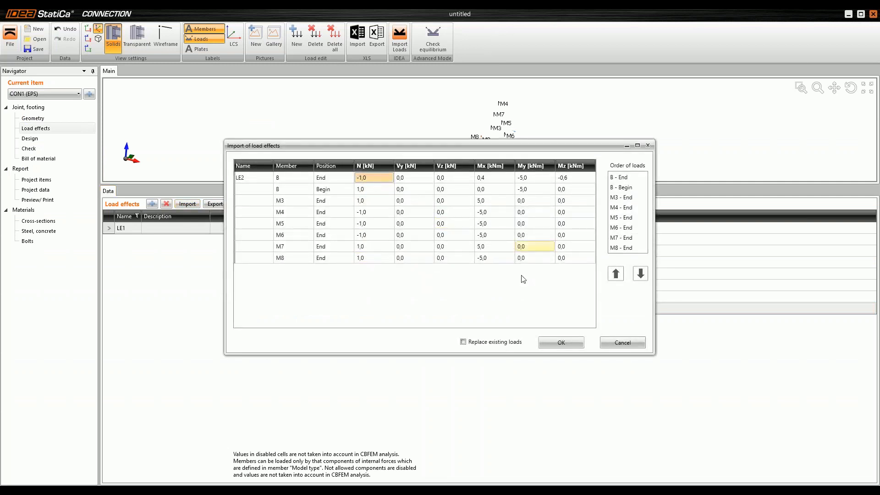
pyautogui.click(463, 341)
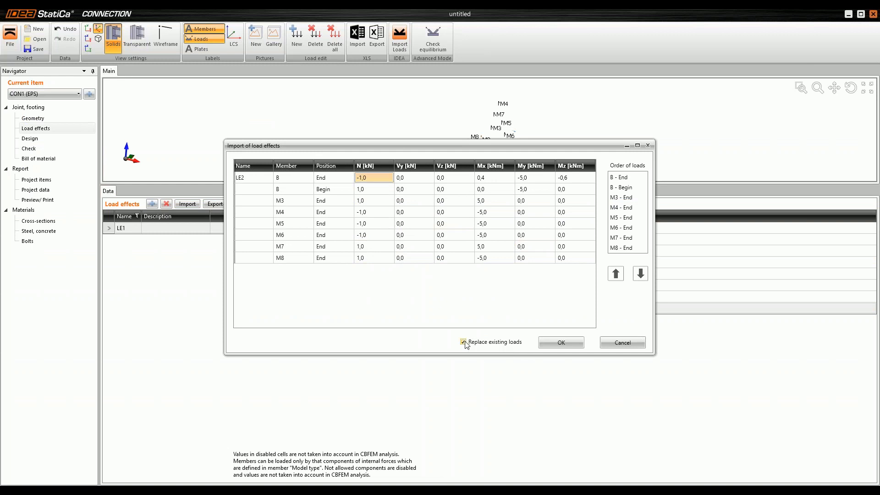
pyautogui.click(559, 343)
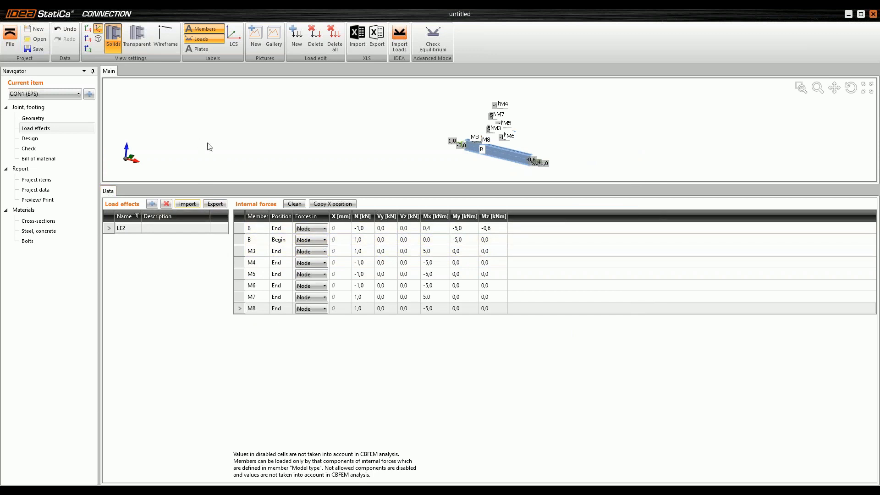
# Examine the imported force and moment arrows on the members in an enlarged 3D view
pyautogui.scroll(5, 540, 148)
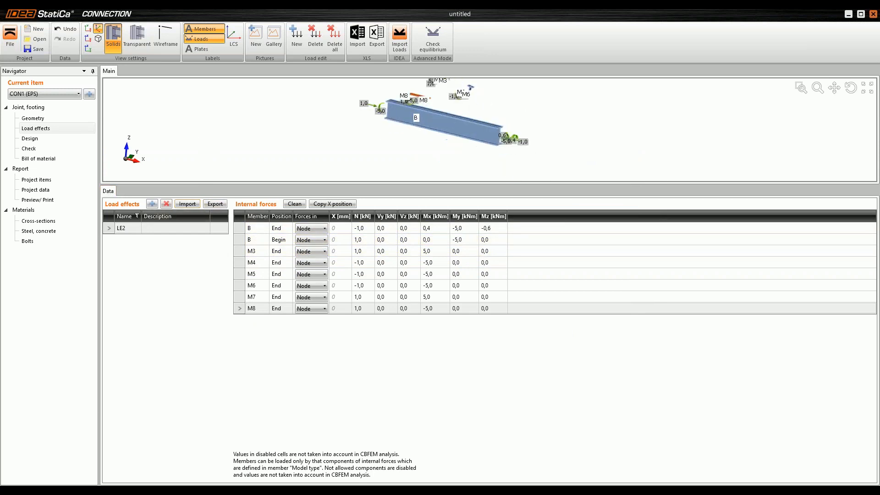
pyautogui.moveTo(362, 95); pyautogui.dragTo(405, 155, button='middle')
pyautogui.scroll(3, 405, 155)
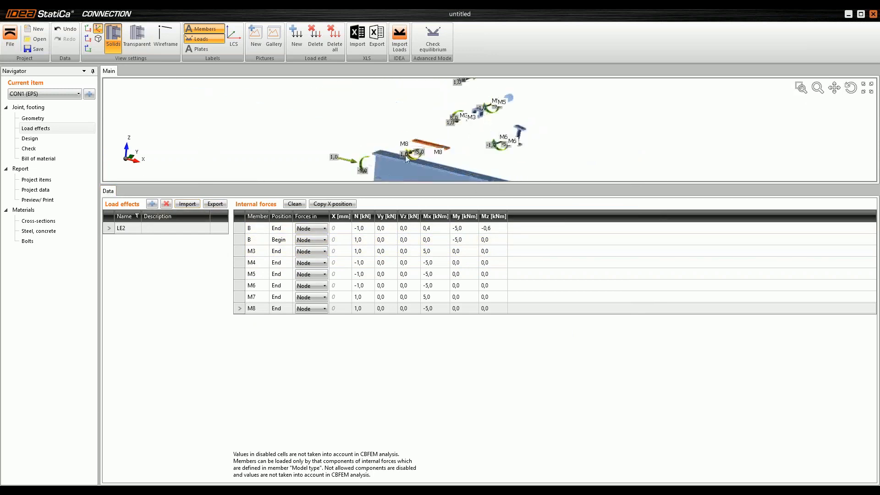
pyautogui.moveTo(453, 187); pyautogui.dragTo(454, 296)
pyautogui.moveTo(474, 164); pyautogui.dragTo(454, 197, button='middle')
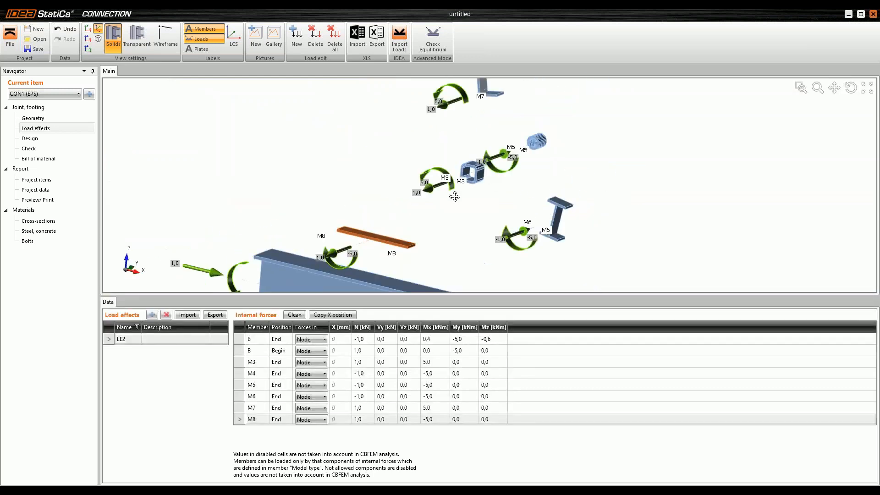
pyautogui.scroll(-4, 454, 196)
pyautogui.moveTo(438, 207); pyautogui.dragTo(432, 163, button='middle')
pyautogui.scroll(2, 364, 207)
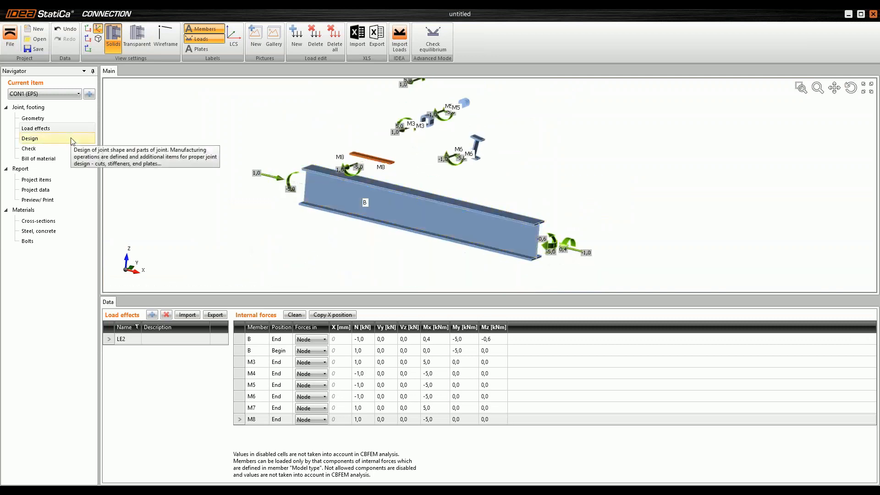
# Add a stiffening plate operation to the joint design, set its shape to Polygon and start its DXF import
pyautogui.click(40, 138)
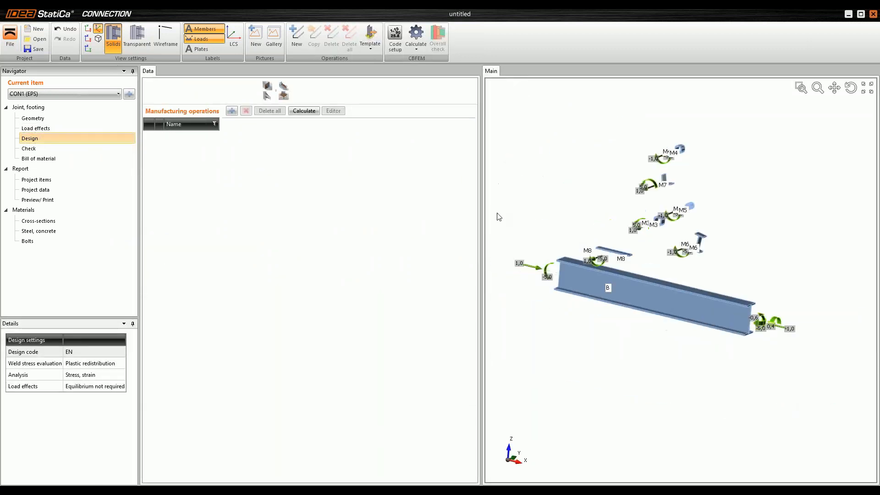
pyautogui.moveTo(482, 211); pyautogui.dragTo(439, 212)
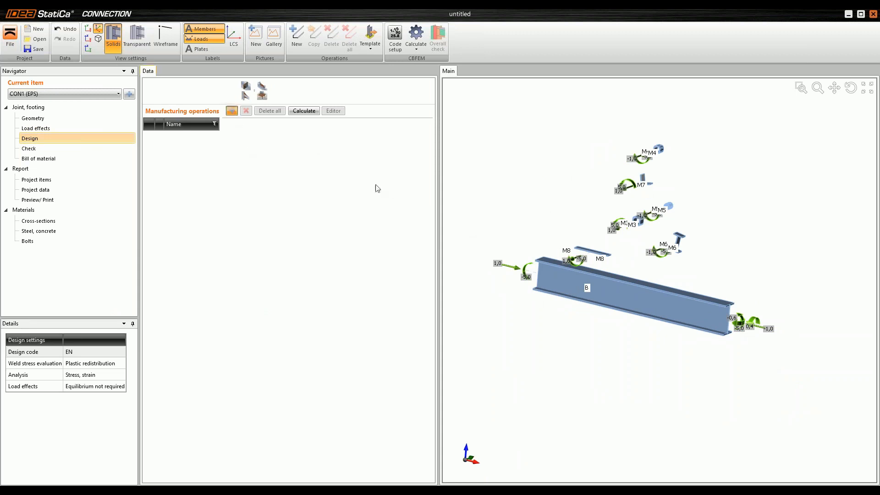
pyautogui.click(387, 296)
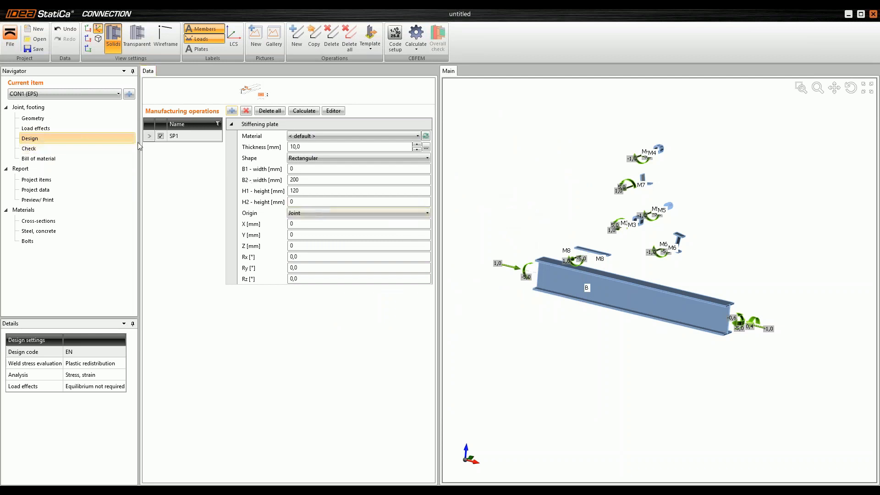
pyautogui.click(306, 158)
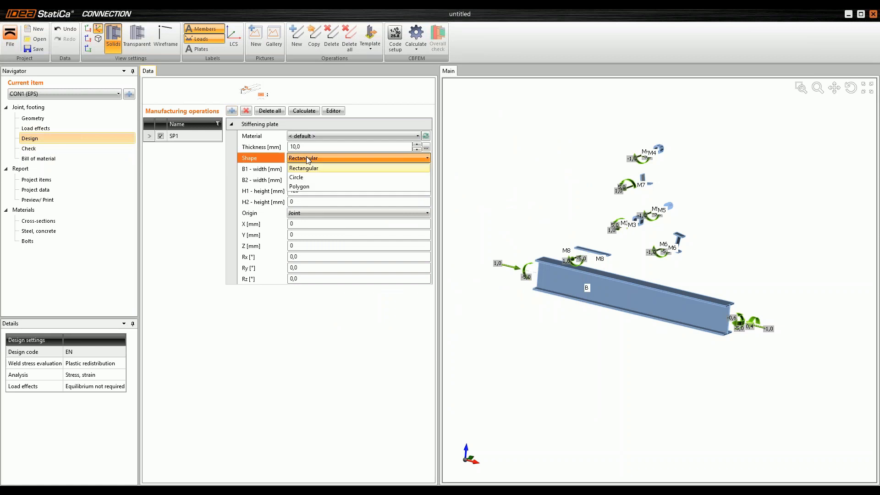
pyautogui.click(300, 187)
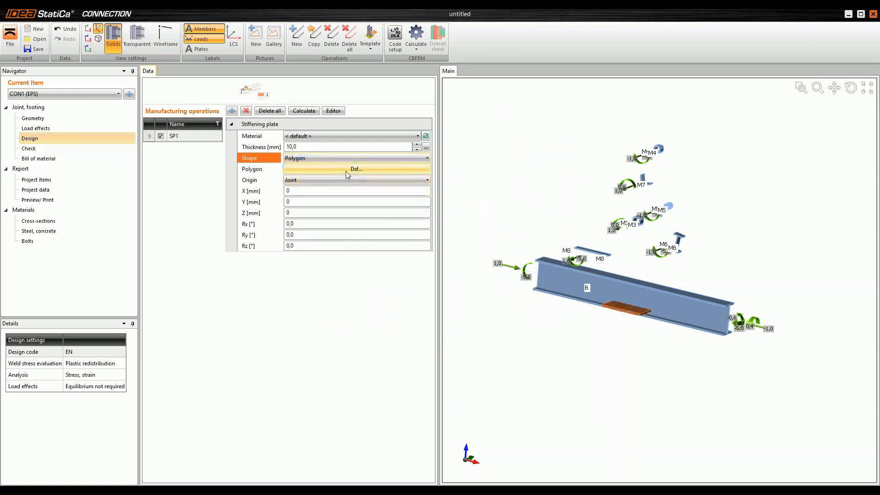
pyautogui.click(357, 169)
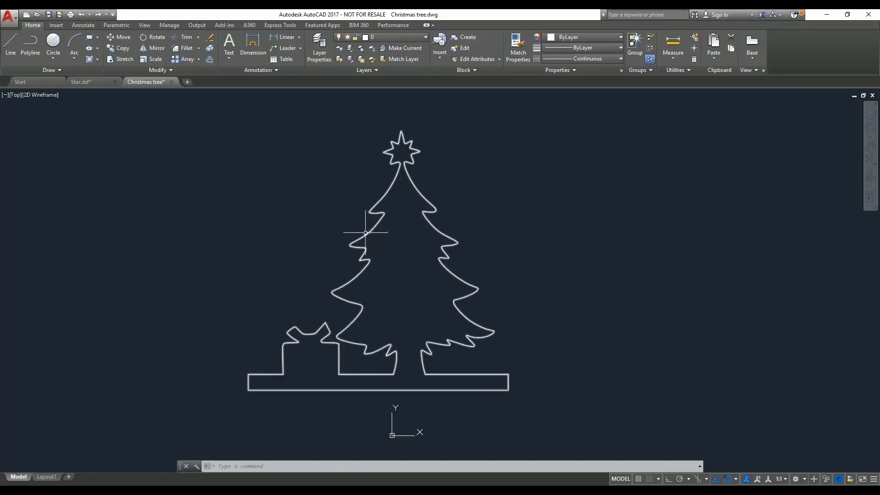
# Switch to the Christmas tree.dwg drawing in AutoCAD, select the whole tree block and explode it
pyautogui.click(369, 238)
pyautogui.click(314, 246)
pyautogui.scroll(-2, 321, 252)
pyautogui.scroll(-2, 376, 268)
pyautogui.moveTo(393, 264); pyautogui.dragTo(423, 251, button='middle')
pyautogui.scroll(2, 424, 252)
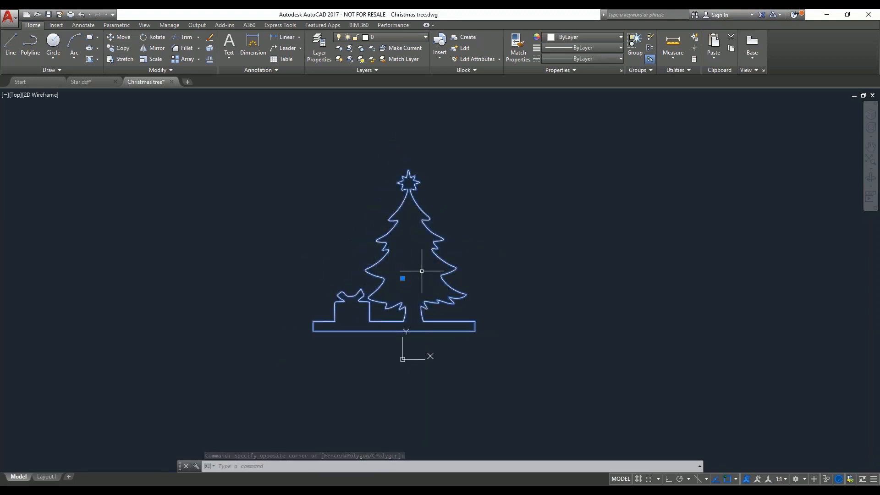
pyautogui.press('Escape')
pyautogui.click(481, 262)
pyautogui.click(387, 247)
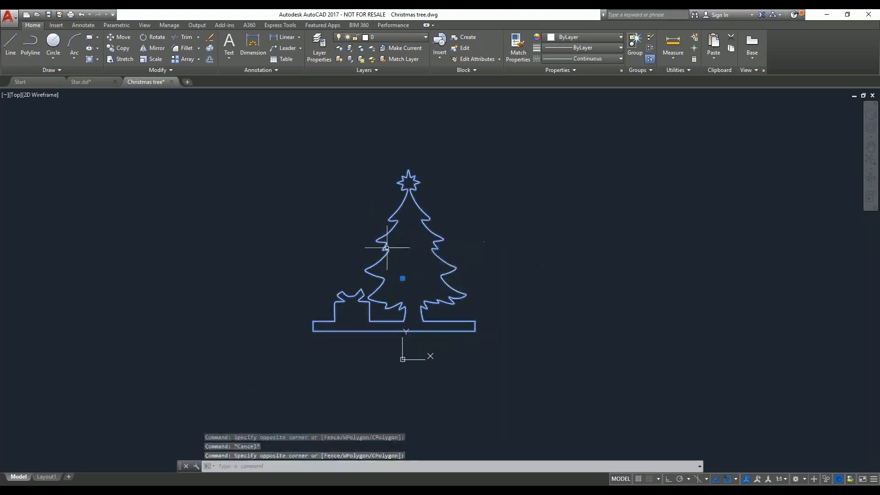
pyautogui.click(209, 58)
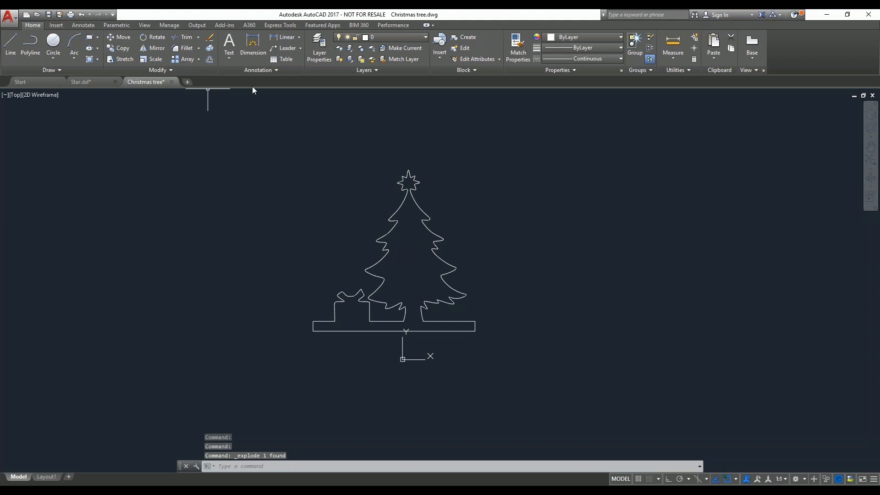
pyautogui.scroll(2, 359, 205)
pyautogui.press('Escape')
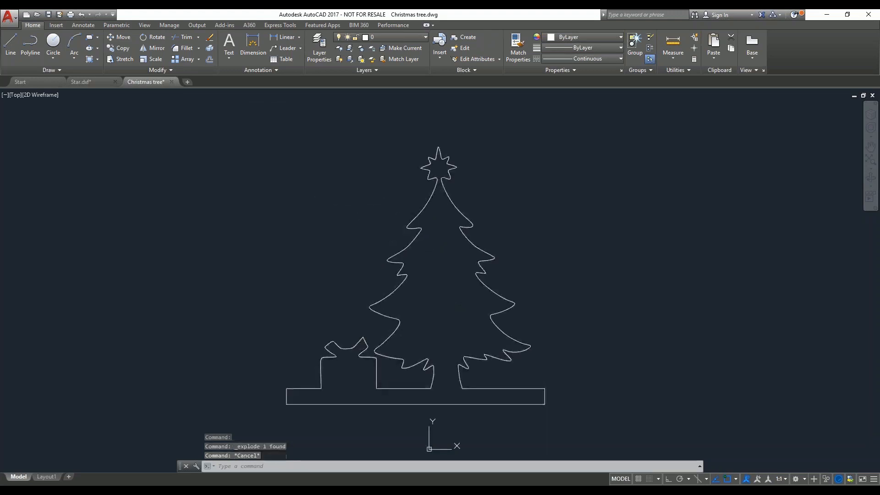
# Explode the tree outline once more into individual segments and check one segment on its left edge
pyautogui.scroll(2, 412, 291)
pyautogui.click(402, 210)
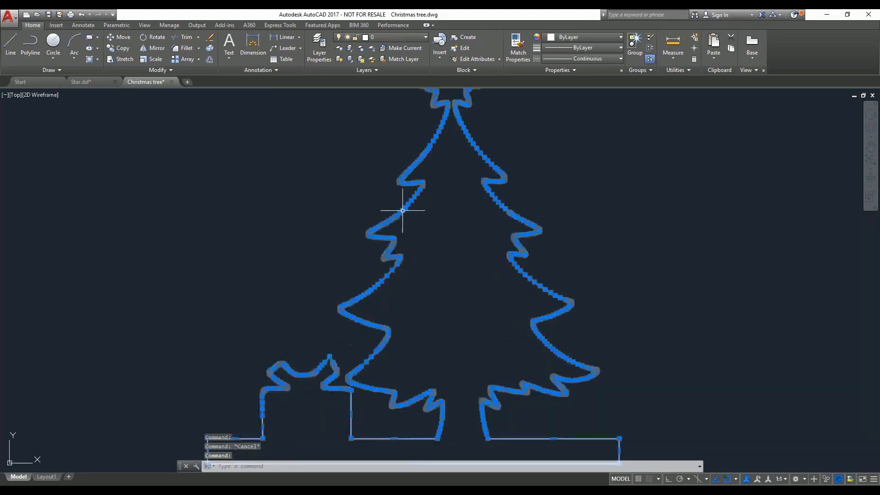
pyautogui.scroll(-2, 403, 210)
pyautogui.press('Escape')
pyautogui.click(399, 231)
pyautogui.click(348, 195)
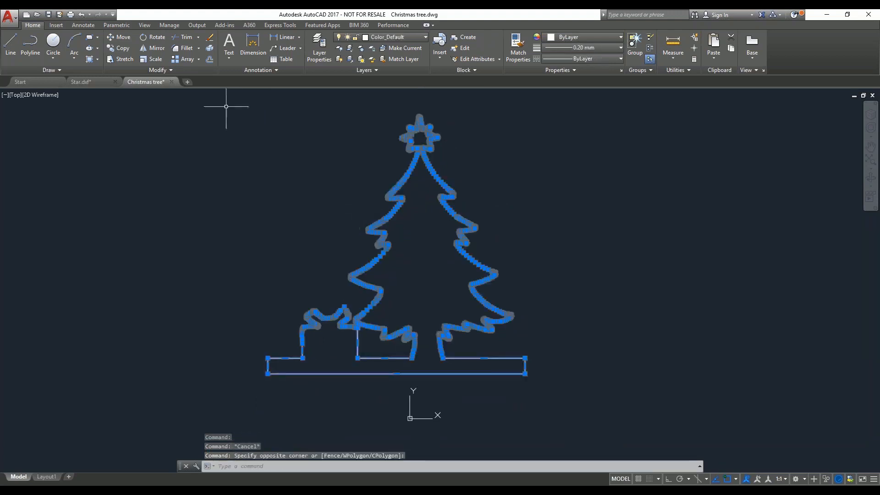
pyautogui.click(210, 49)
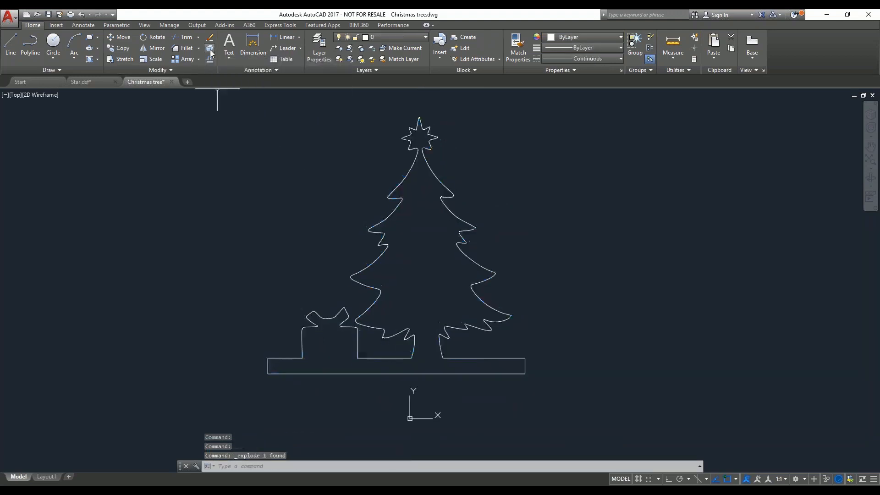
pyautogui.press('Escape')
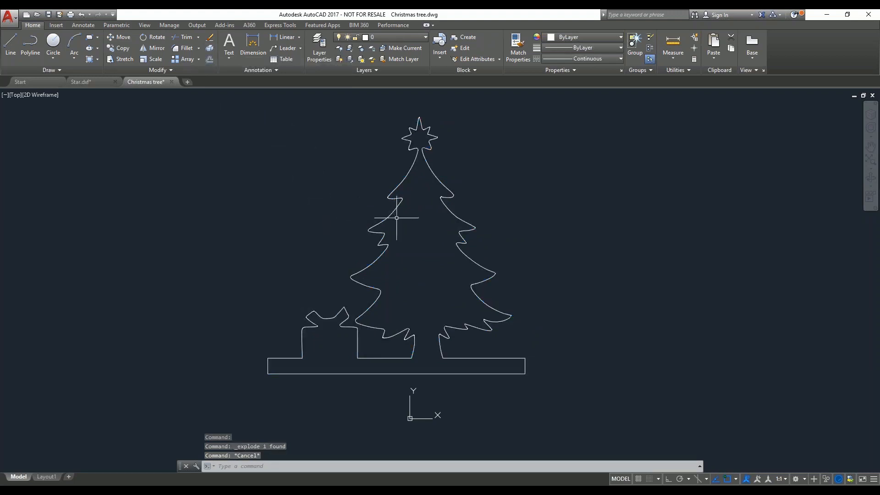
pyautogui.click(387, 213)
pyautogui.scroll(3, 398, 212)
pyautogui.scroll(-3, 388, 201)
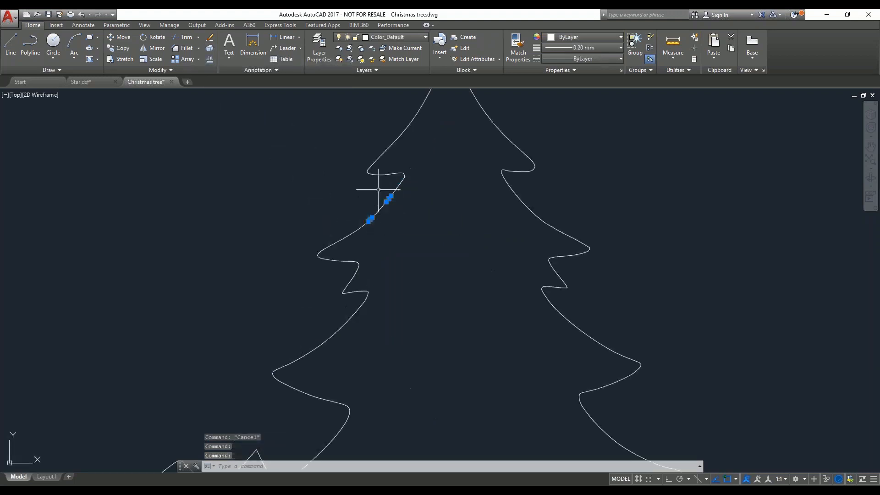
pyautogui.click(364, 142)
pyautogui.press('Escape')
pyautogui.scroll(-5, 305, 192)
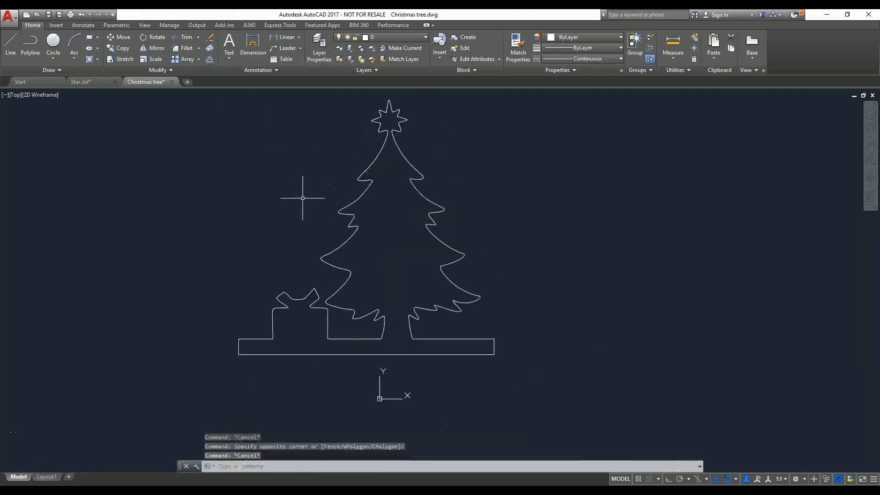
# Save the exploded tree drawing to the desktop as Christmas tree.dxf in AutoCAD 2013 DXF format
pyautogui.click(8, 17)
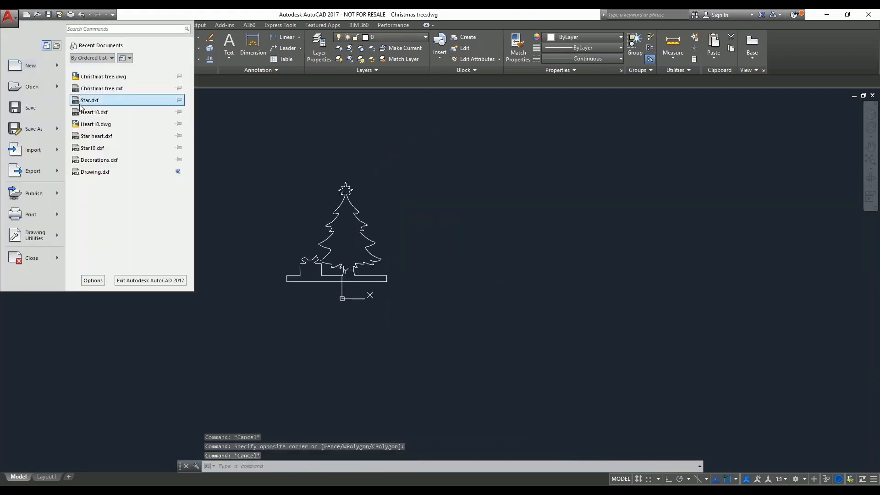
pyautogui.click(27, 130)
pyautogui.click(585, 359)
pyautogui.click(595, 417)
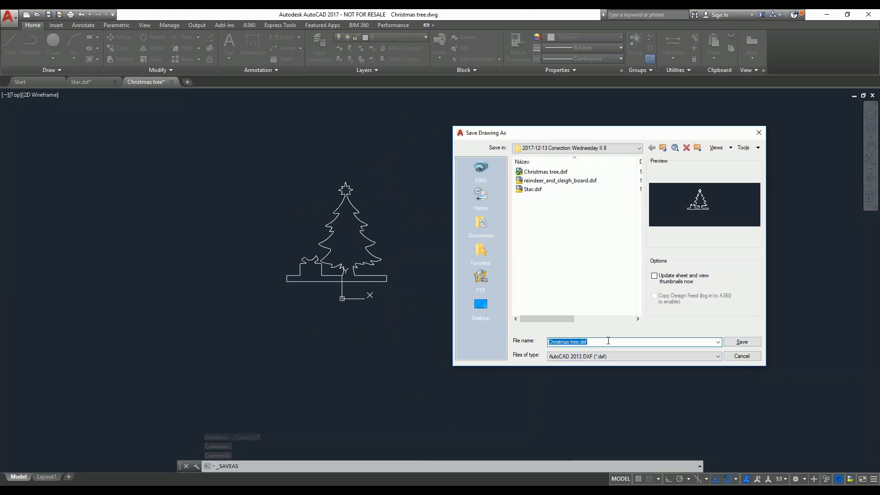
pyautogui.click(578, 342)
pyautogui.click(468, 317)
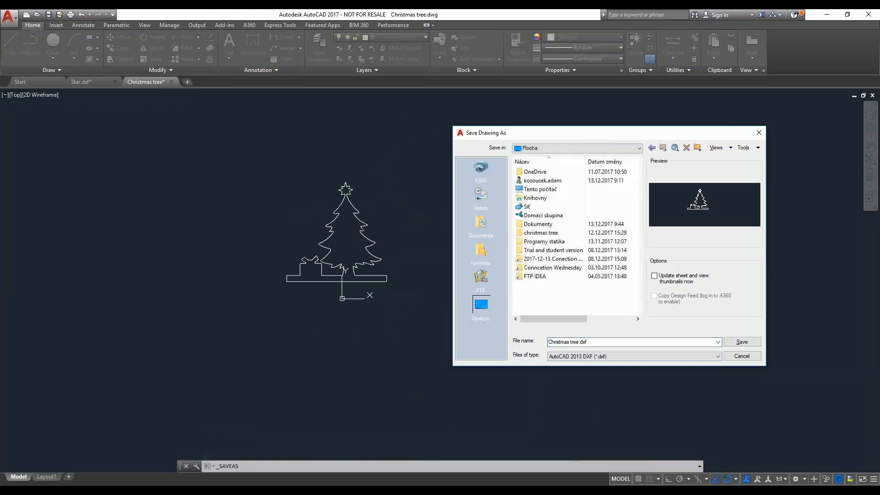
pyautogui.press('Return')
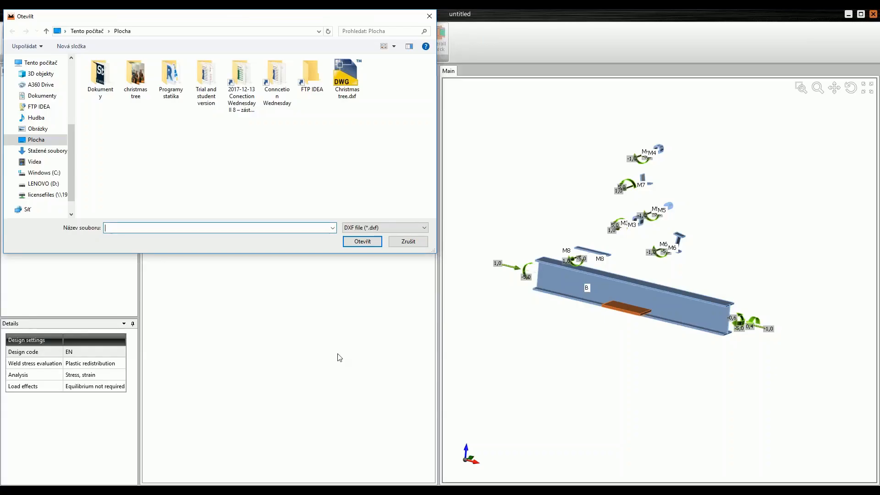
# Switch to IDEA StatiCa Connection and try to open Christmas tree.dxf from the desktop as the plate polygon
pyautogui.click(348, 78)
pyautogui.click(362, 241)
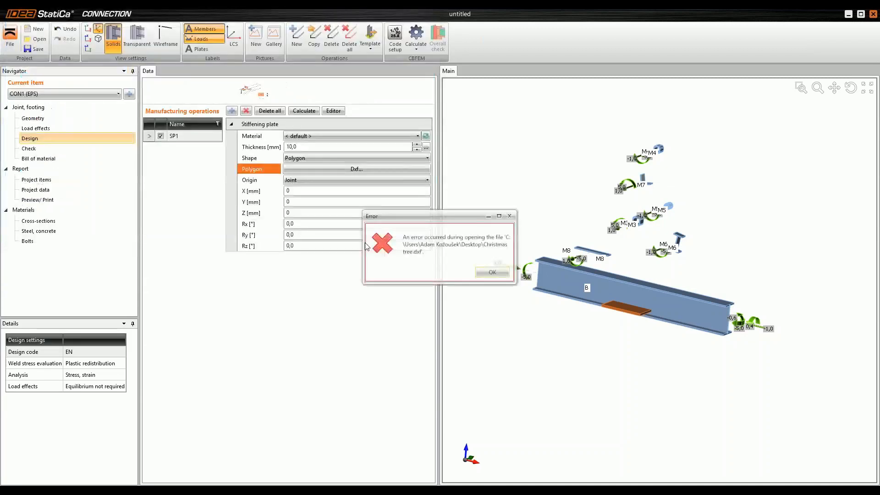
pyautogui.click(499, 273)
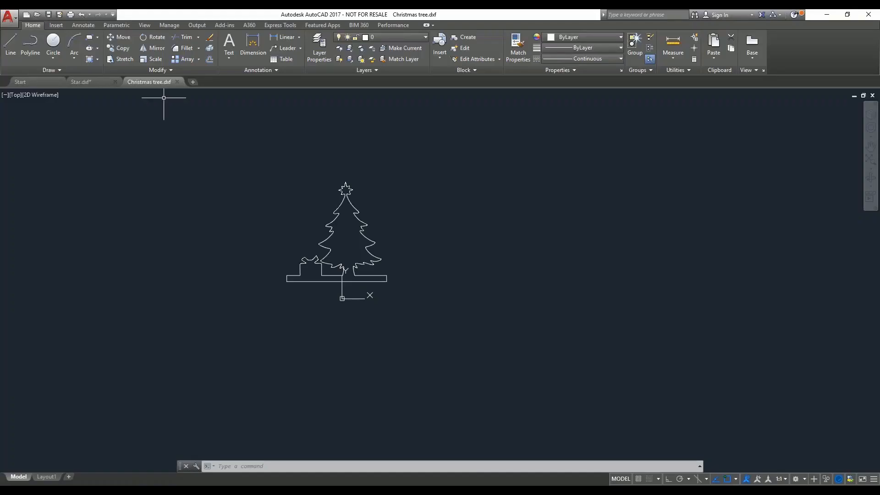
# Close Christmas tree.dxf in AutoCAD, return to IDEA StatiCa Connection and load that file into the stiffening plate's DXF import
pyautogui.click(177, 82)
pyautogui.click(475, 271)
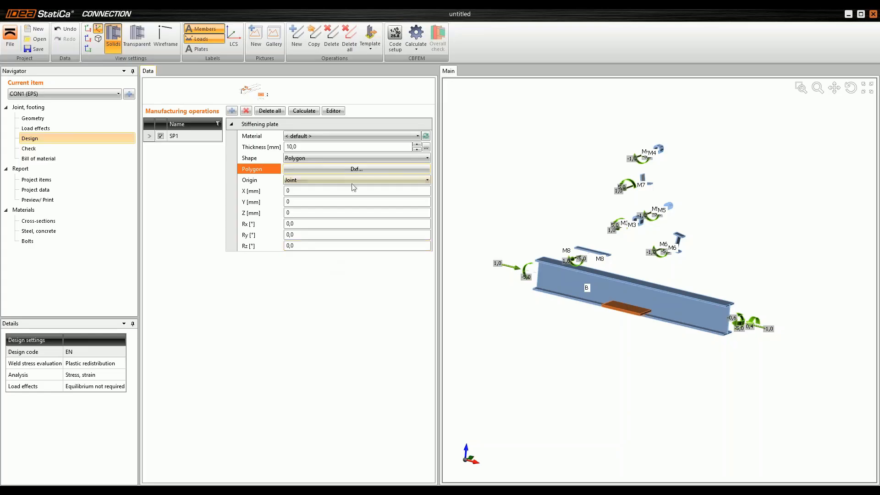
pyautogui.click(359, 173)
pyautogui.doubleClick(349, 79)
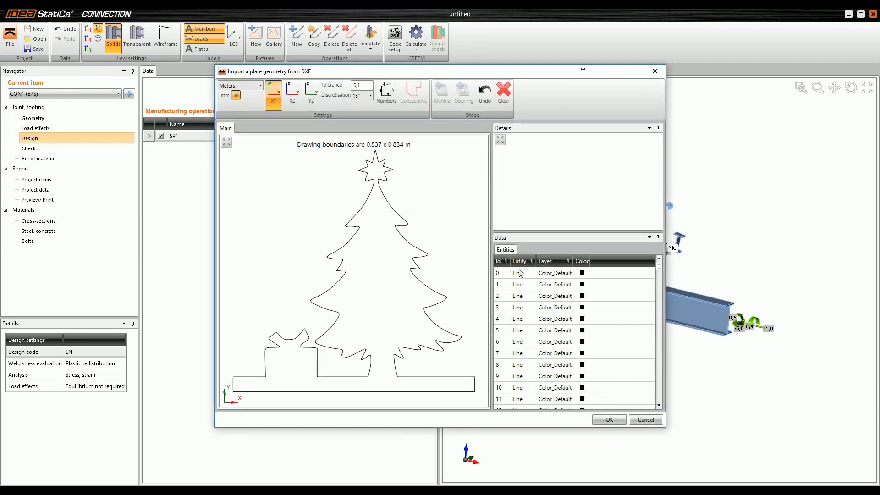
# Highlight line entity 0 in the imported tree drawing and look through the entity list to its end
pyautogui.click(534, 275)
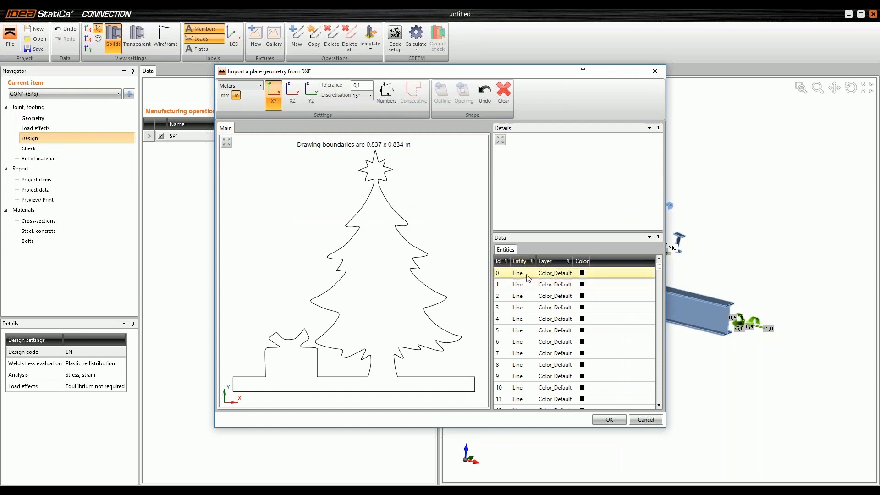
pyautogui.click(526, 277)
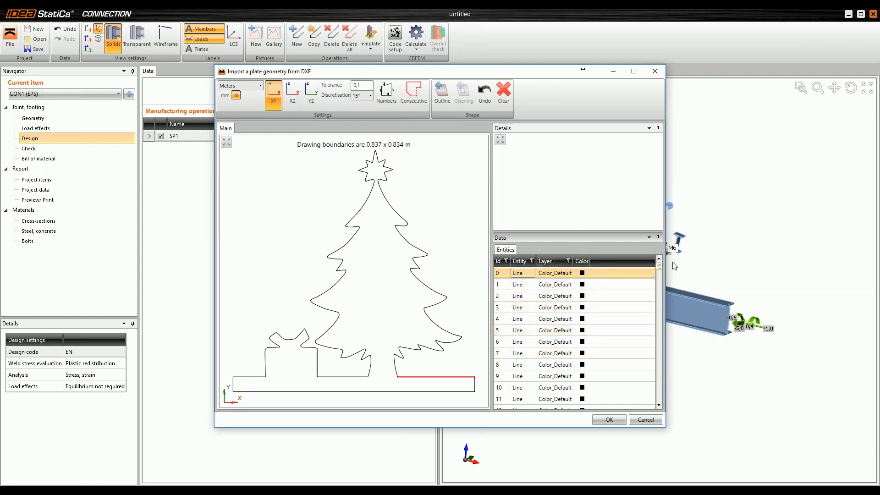
pyautogui.moveTo(659, 271); pyautogui.dragTo(659, 398)
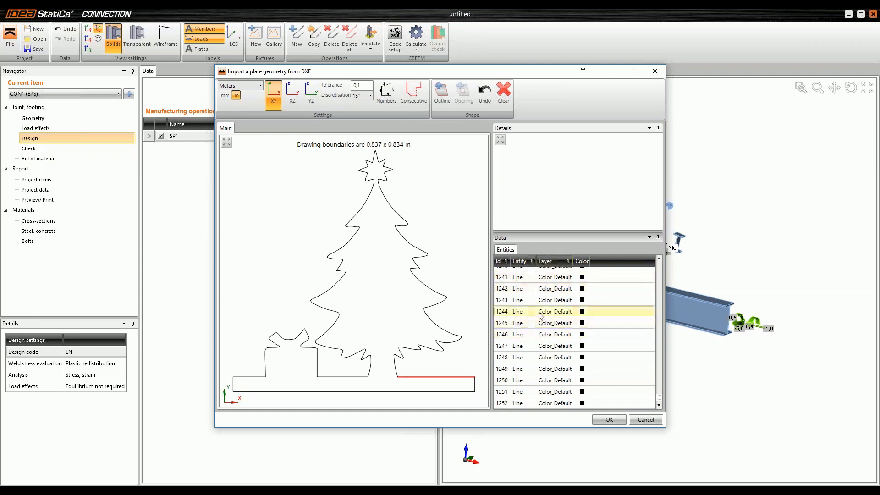
# Select line entity 1243 with all its consecutive lines, define them as the plate outline and accept the import
pyautogui.click(525, 301)
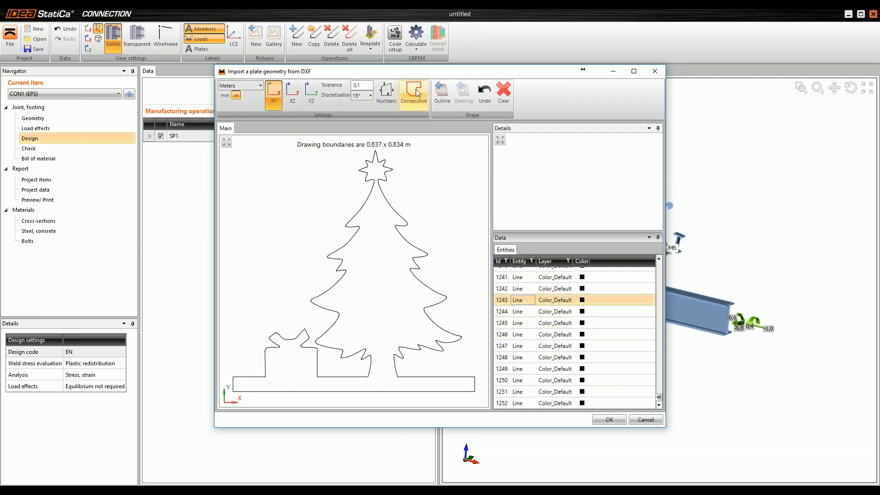
pyautogui.click(417, 93)
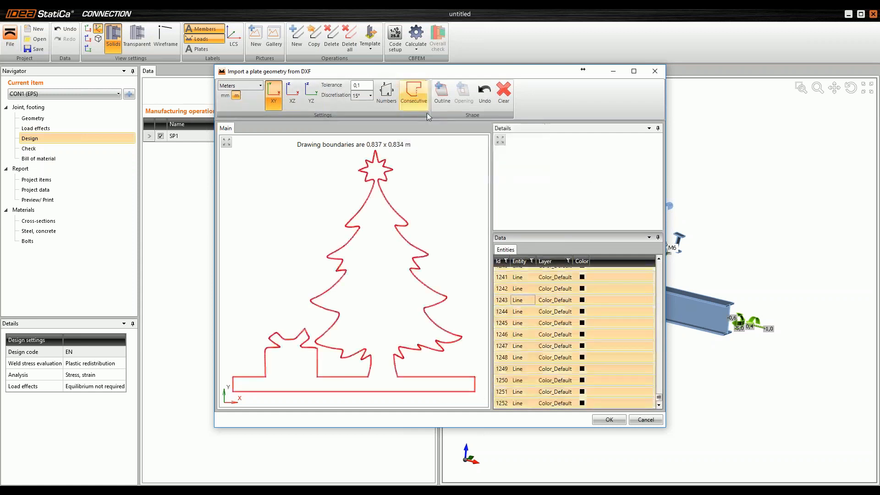
pyautogui.click(443, 94)
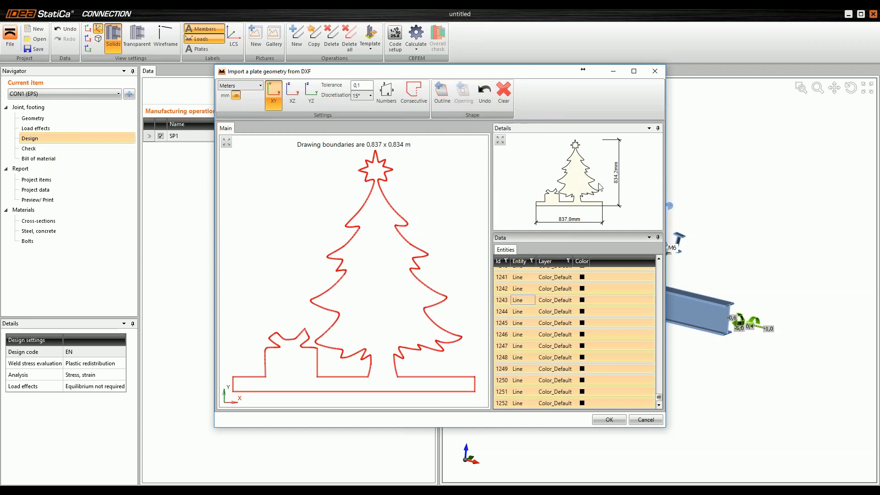
pyautogui.click(609, 420)
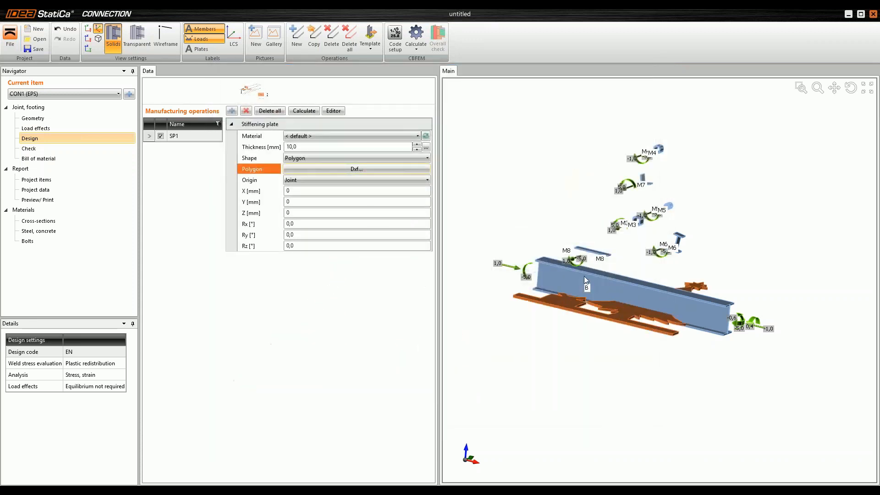
# Set the tree-shaped stiffening plate's thickness to 20 mm
pyautogui.keyDown('ctrl'); pyautogui.moveTo(637, 291); pyautogui.dragTo(638, 326, button='middle'); pyautogui.keyUp('ctrl')
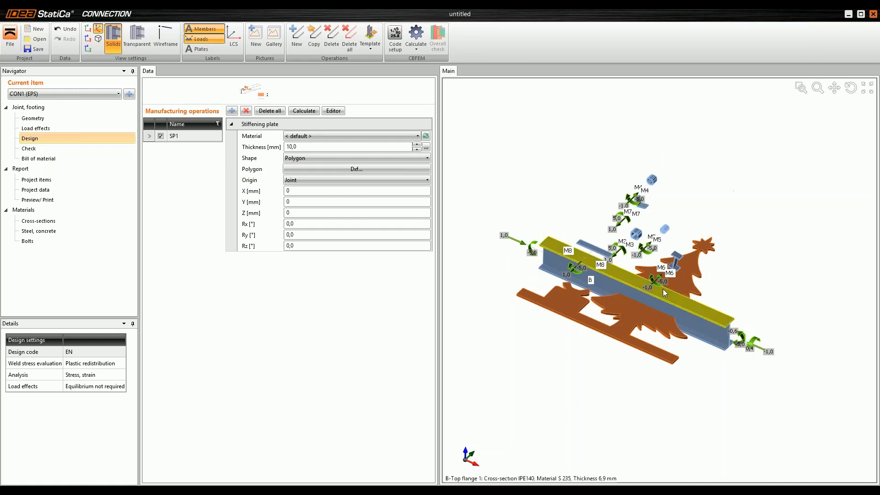
pyautogui.scroll(2, 663, 289)
pyautogui.click(306, 147)
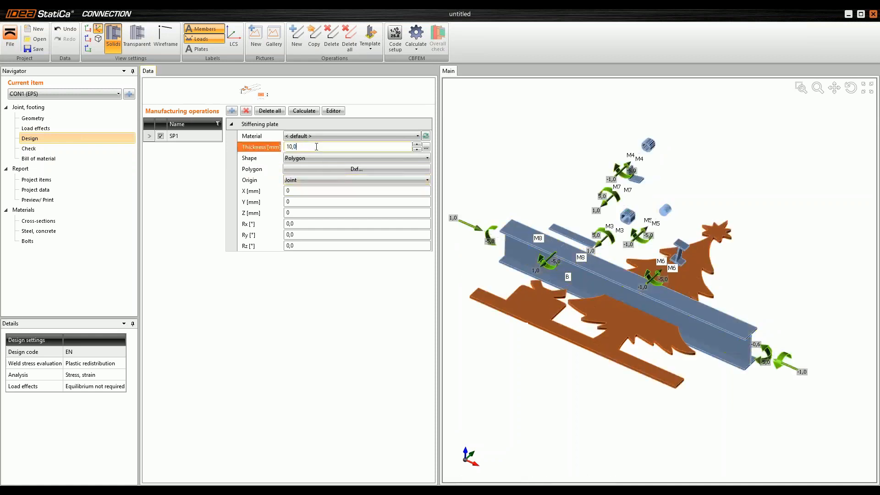
pyautogui.press('BackSpace')
pyautogui.press('BackSpace')
pyautogui.press('BackSpace')
pyautogui.press('BackSpace')
pyautogui.write('20')
pyautogui.press('Tab')
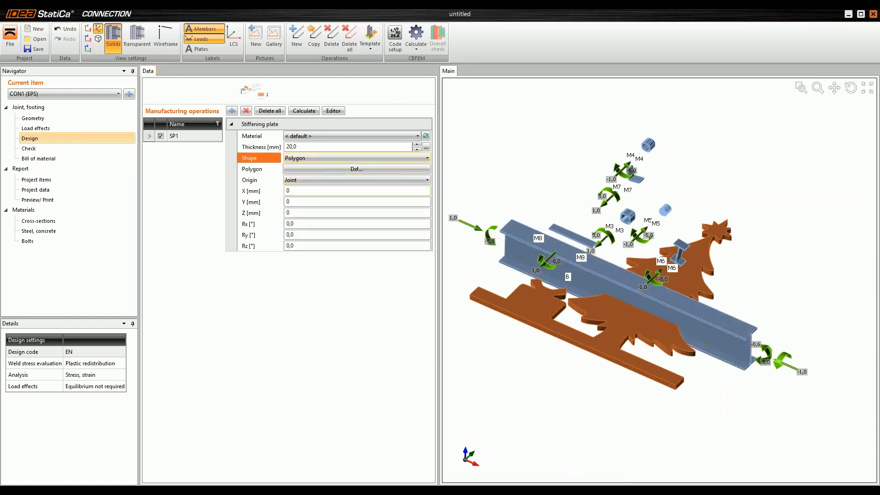
# Position the tree plate at X 40 mm and Z 387 mm, and rotate it 90° about X
pyautogui.moveTo(295, 192); pyautogui.dragTo(237, 192)
pyautogui.write('40')
pyautogui.press('Tab')
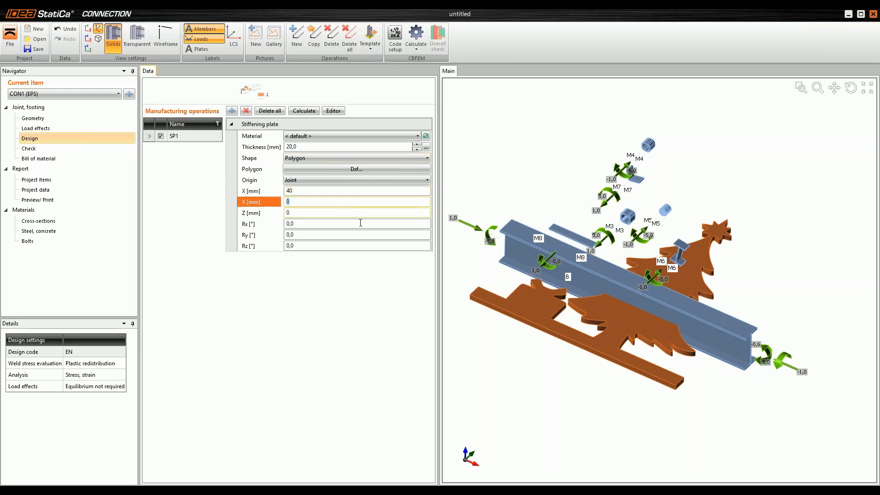
pyautogui.click(302, 213)
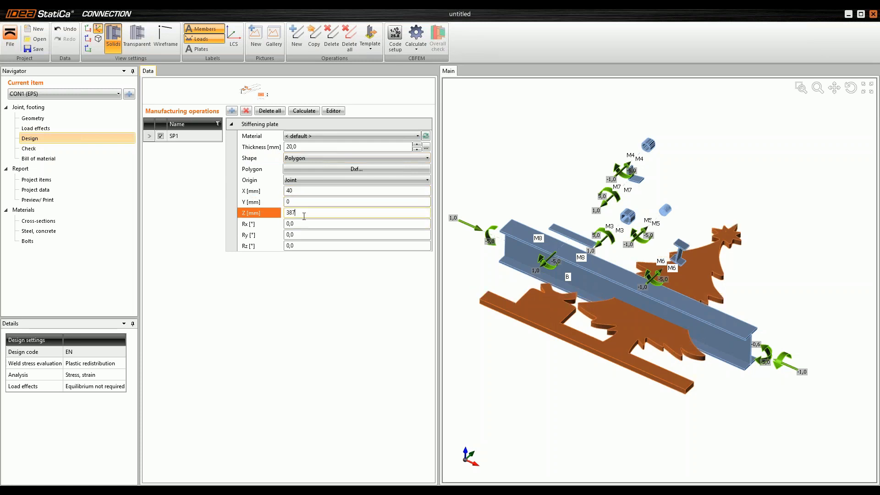
pyautogui.write('387')
pyautogui.press('Tab')
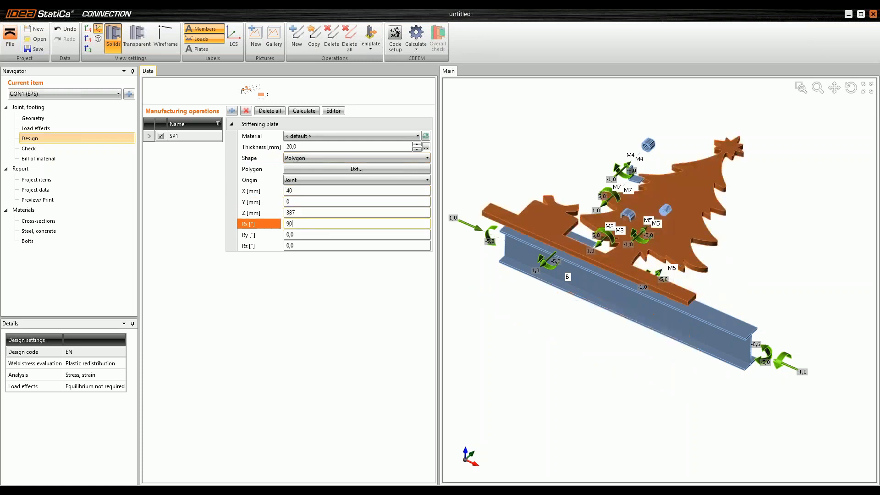
pyautogui.press('Tab')
# Examine from several angles how the upright tree plate sits against the beam and the offset members
pyautogui.moveTo(655, 249)
pyautogui.mouseDown(button='middle')
pyautogui.moveTo(622, 266)
pyautogui.moveTo(652, 266)
pyautogui.mouseUp(button='middle')
pyautogui.scroll(3, 660, 252)
pyautogui.scroll(-3, 651, 266)
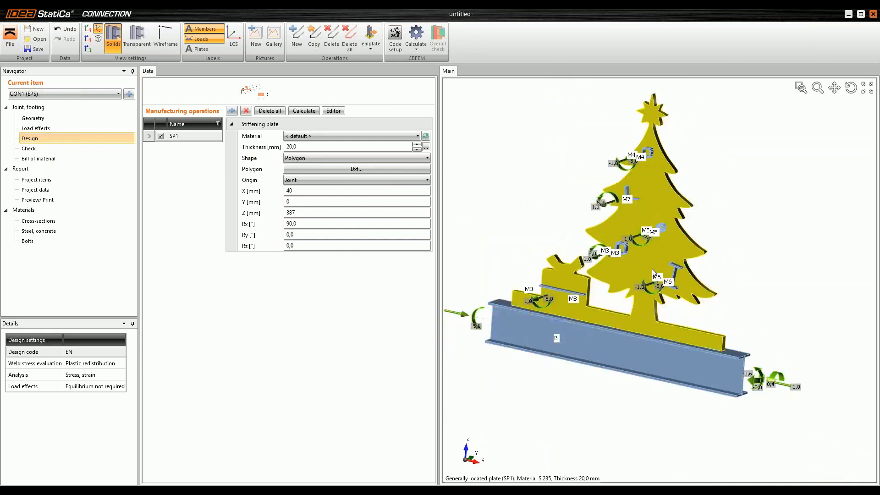
pyautogui.moveTo(620, 446); pyautogui.dragTo(640, 445, button='middle')
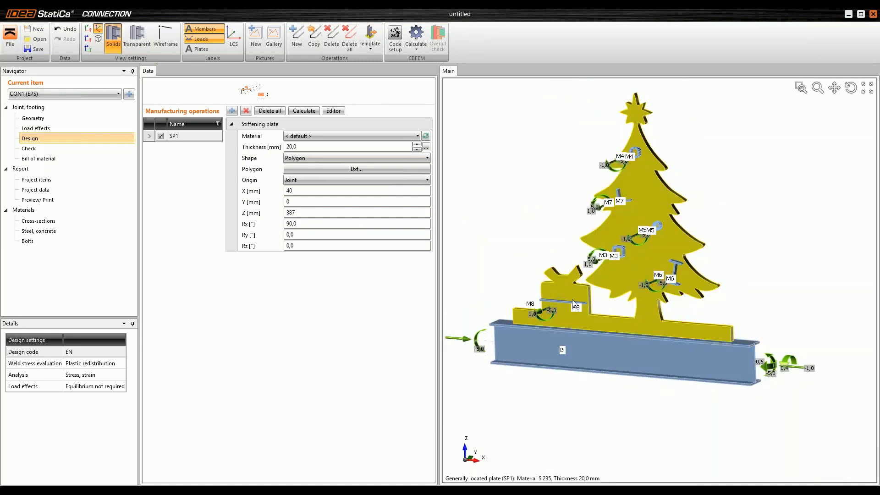
pyautogui.moveTo(639, 275); pyautogui.dragTo(622, 283, button='middle')
pyautogui.scroll(-2, 617, 262)
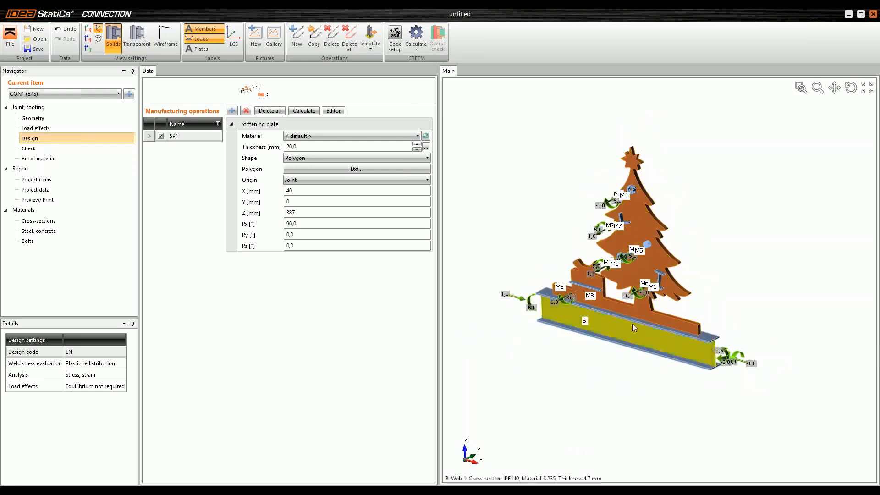
pyautogui.scroll(2, 636, 319)
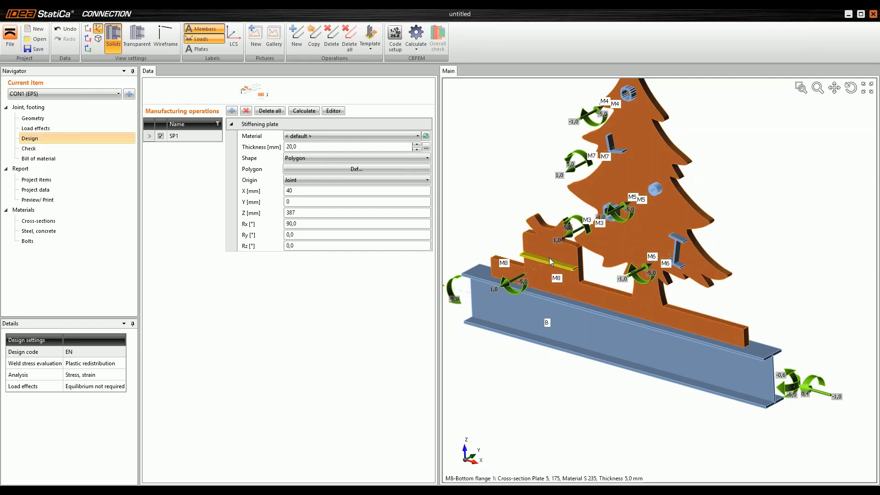
pyautogui.moveTo(548, 254); pyautogui.dragTo(574, 258, button='middle')
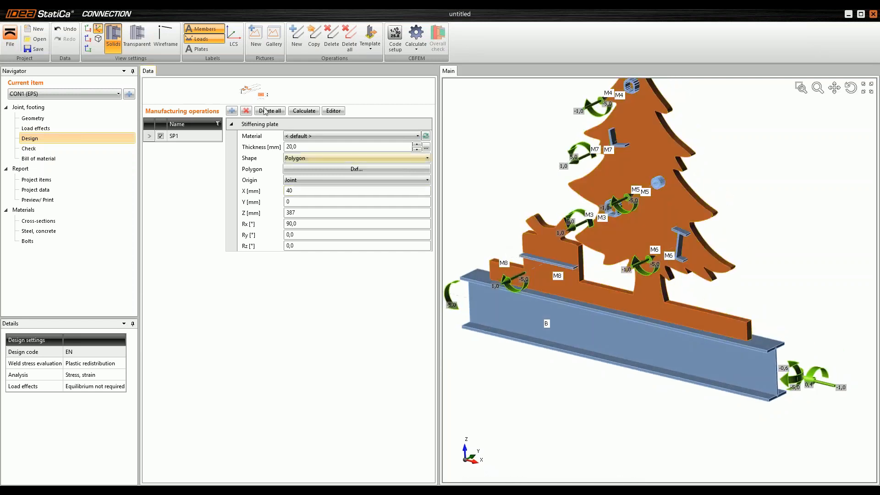
# Add a general weld or contact operation to the joint and display the model as transparent
pyautogui.click(232, 110)
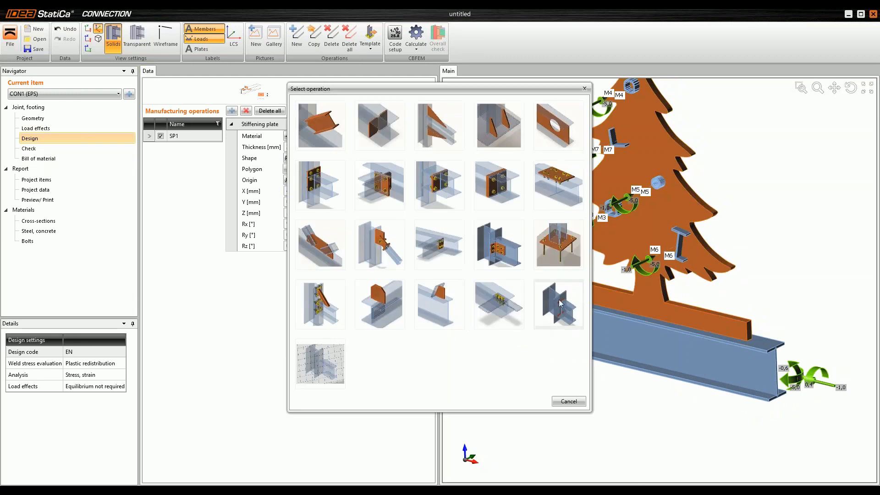
pyautogui.click(558, 299)
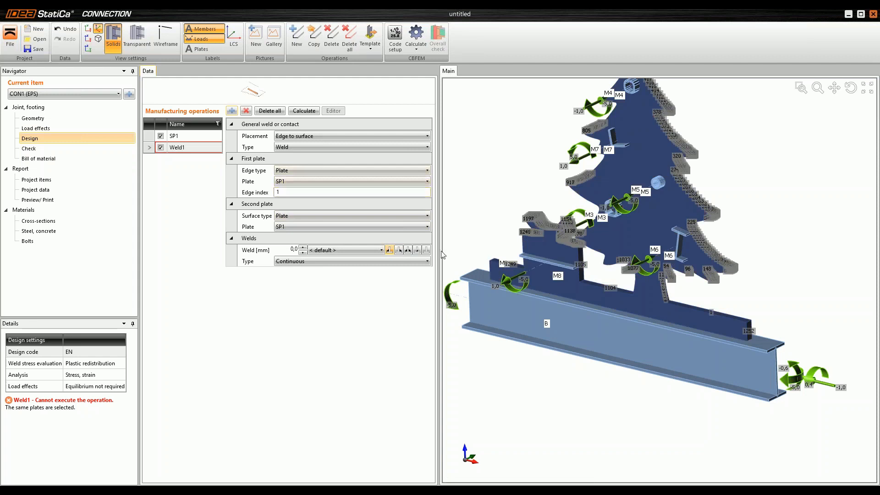
pyautogui.click(136, 37)
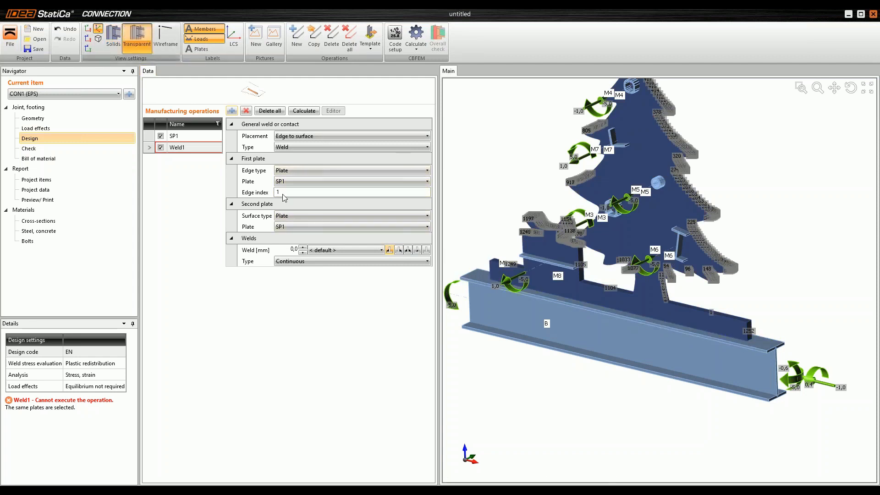
# Set the weld's first-plate edge index to 1251, the tree plate's long base edge along the beam
pyautogui.scroll(5, 607, 312)
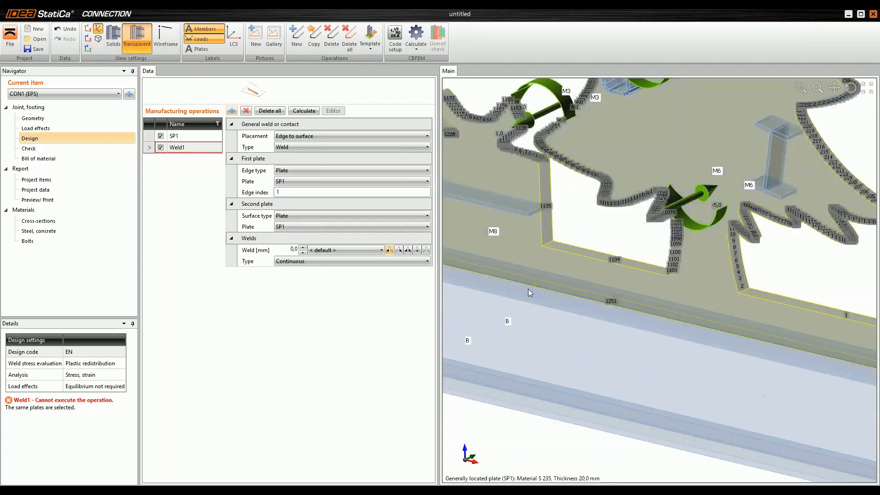
pyautogui.click(310, 192)
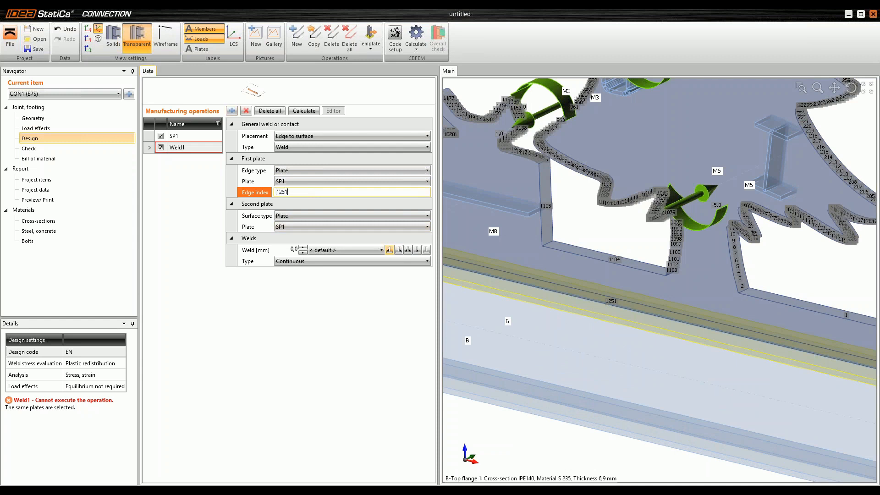
pyautogui.press('Tab')
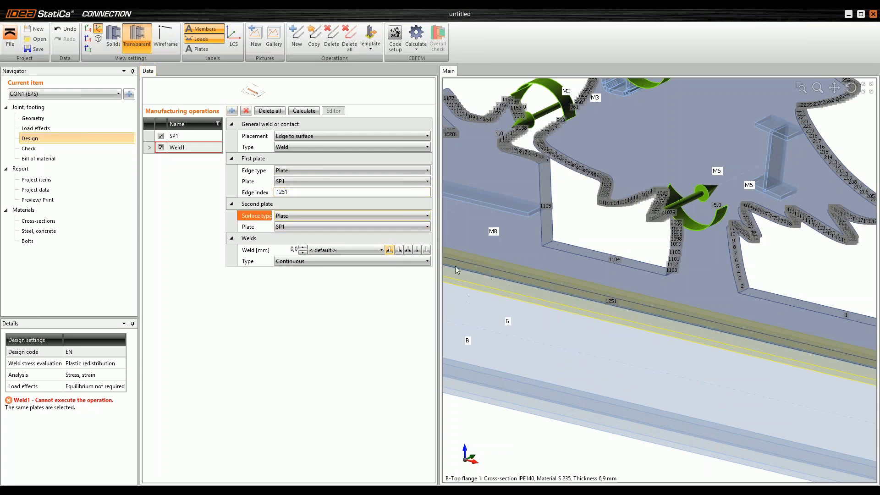
# Set the weld's second plate to the top flange of member B, using a plate of member as the surface type
pyautogui.scroll(-2, 546, 321)
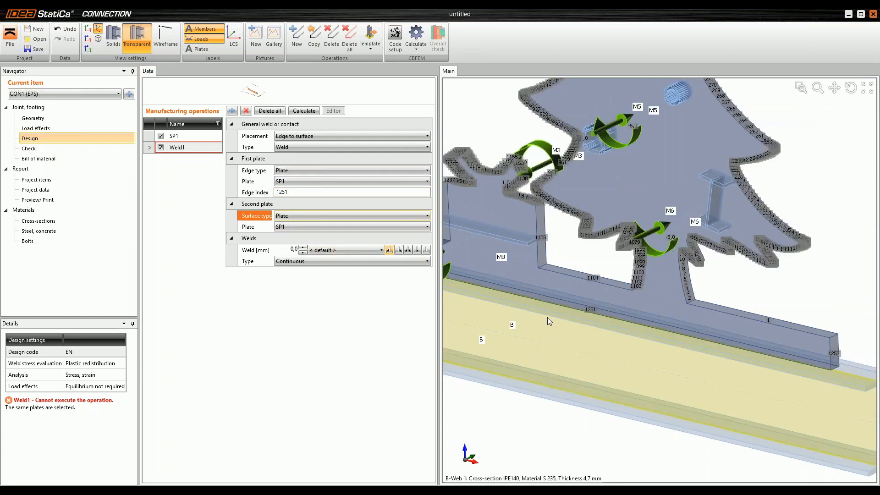
pyautogui.click(295, 217)
pyautogui.click(305, 235)
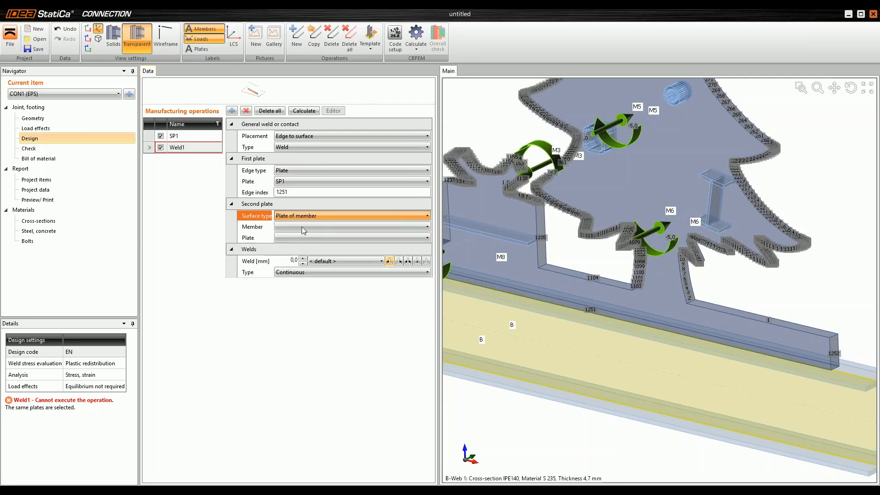
pyautogui.click(302, 225)
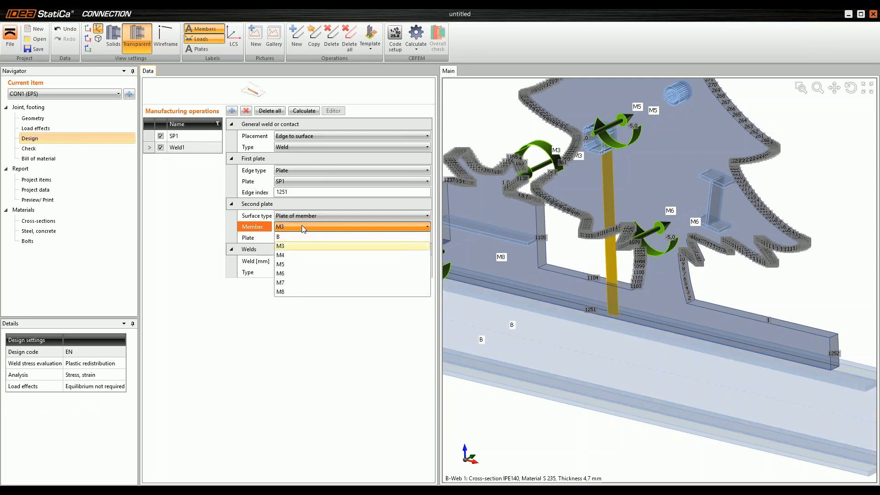
pyautogui.click(293, 236)
pyautogui.click(311, 237)
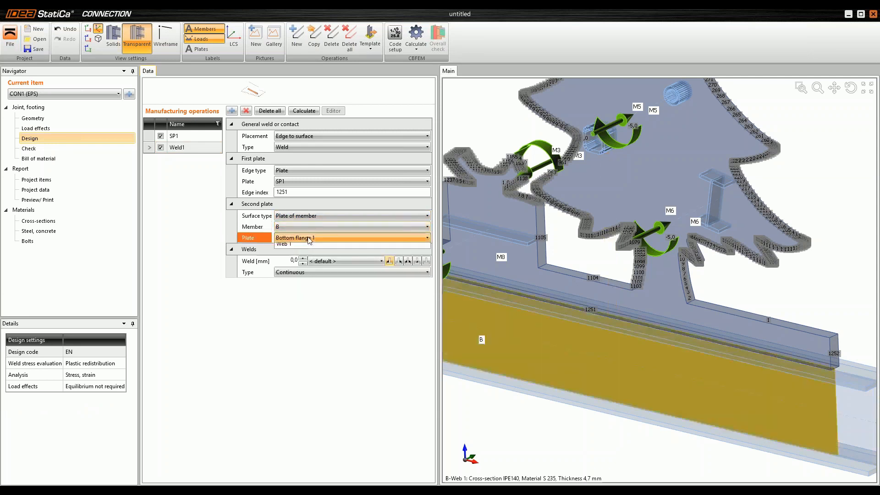
pyautogui.click(307, 258)
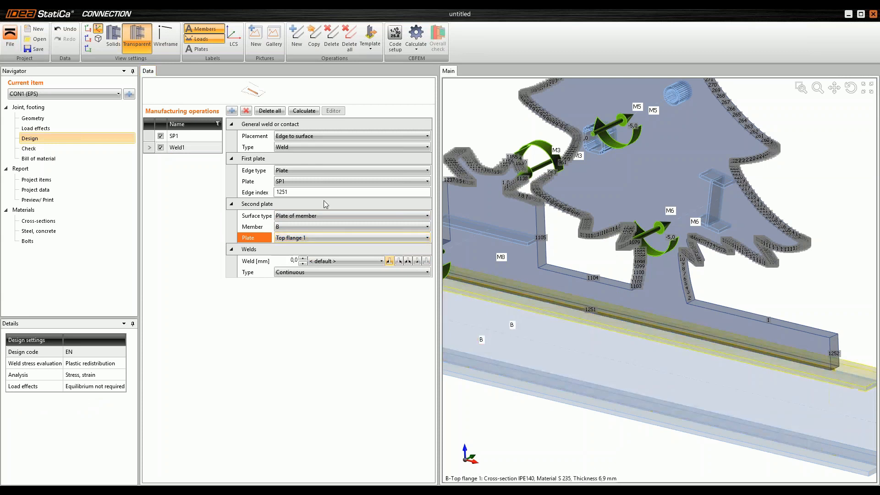
# Display the model as solids and make the weld between tree plate and beam a double fillet weld
pyautogui.click(117, 37)
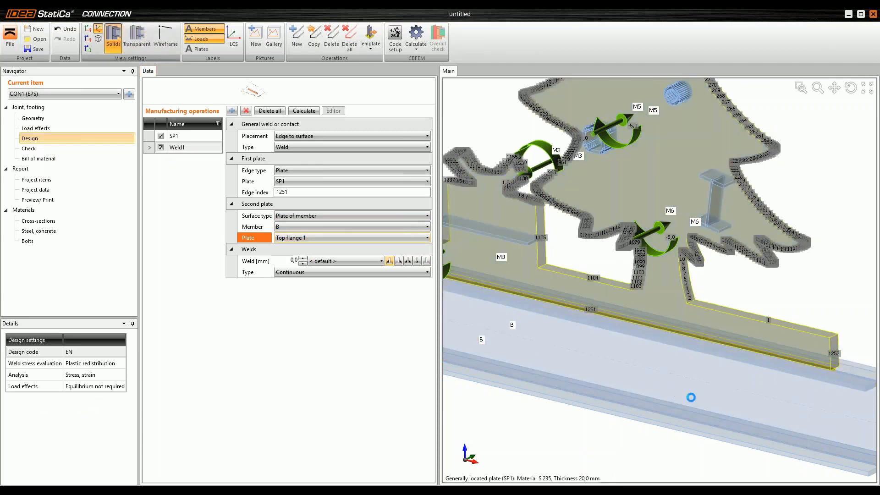
pyautogui.moveTo(746, 395); pyautogui.dragTo(728, 383, button='middle')
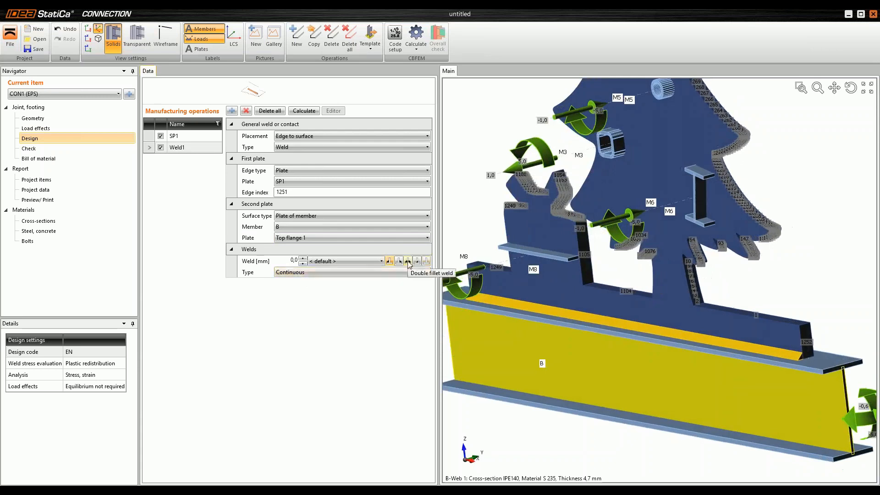
pyautogui.click(408, 261)
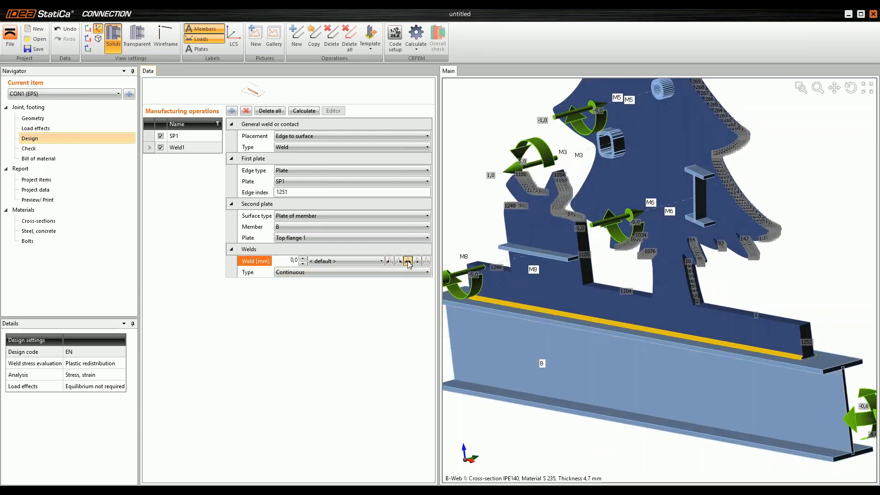
# Make the tree plate's base weld intermittent with a gap of 20 mm
pyautogui.click(312, 274)
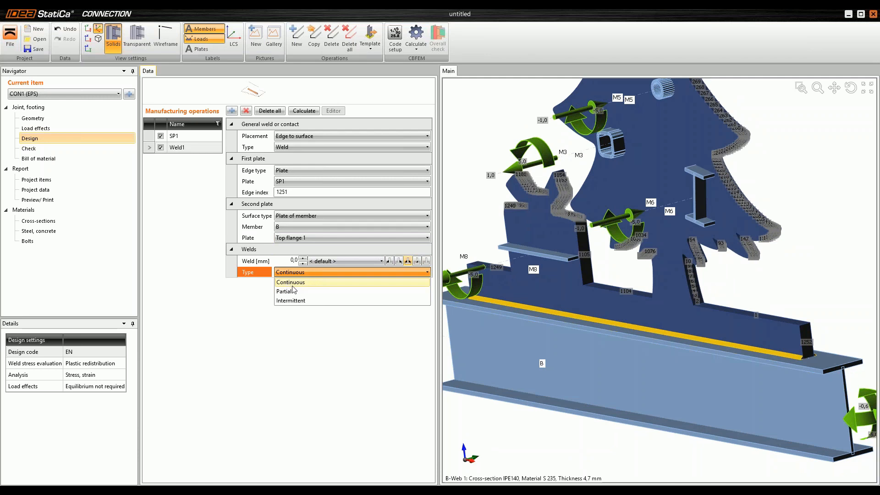
pyautogui.click(291, 301)
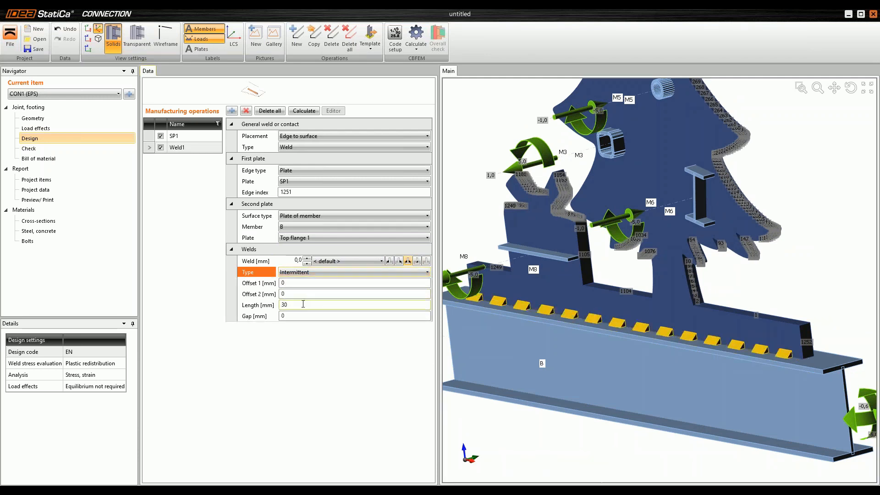
pyautogui.press('Tab')
pyautogui.write('20')
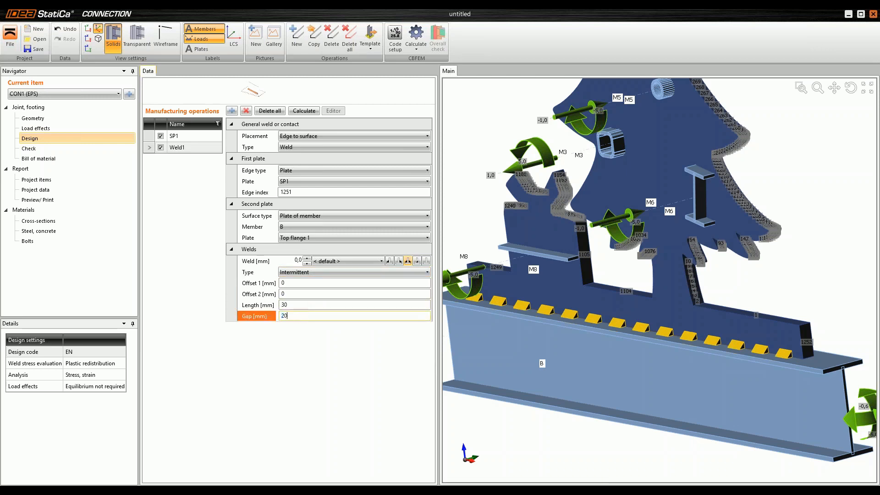
pyautogui.press('Tab')
# Try a length of 40 mm for the intermittent weld segments and restore 30 mm
pyautogui.click(303, 305)
pyautogui.write('40')
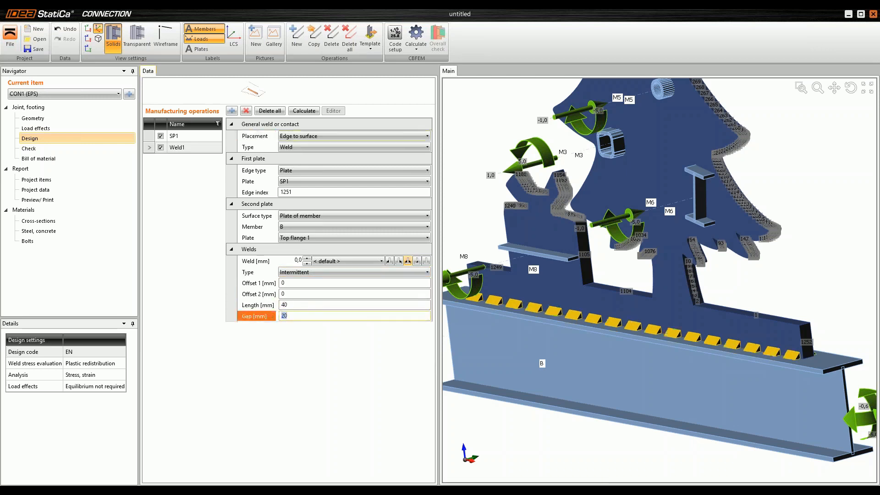
pyautogui.press('Tab')
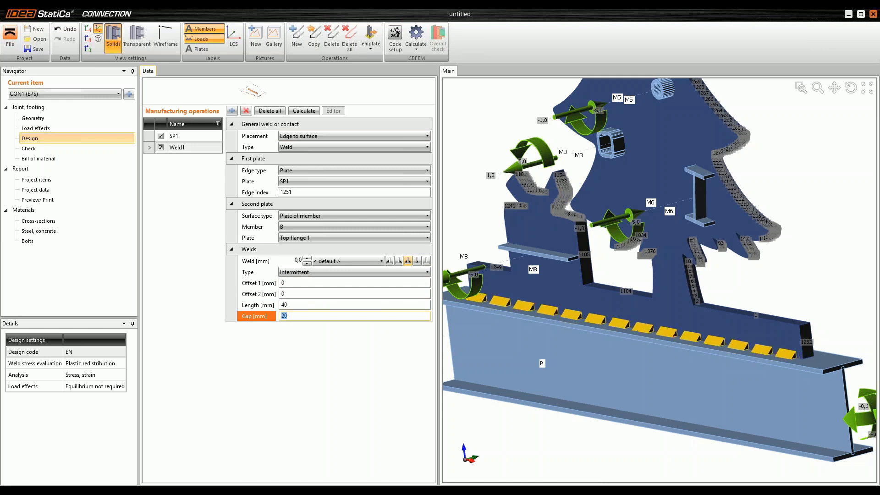
pyautogui.click(296, 305)
pyautogui.press('Tab')
# Add a cut operation for member M3, cut by plate SP1
pyautogui.moveTo(601, 356); pyautogui.dragTo(642, 357, button='right')
pyautogui.scroll(-3, 653, 373)
pyautogui.scroll(2, 661, 374)
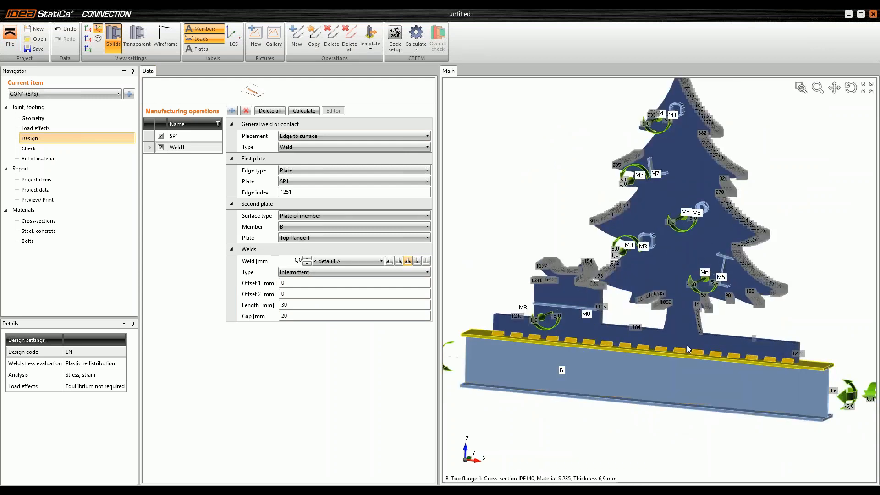
pyautogui.moveTo(740, 379); pyautogui.dragTo(703, 361, button='right')
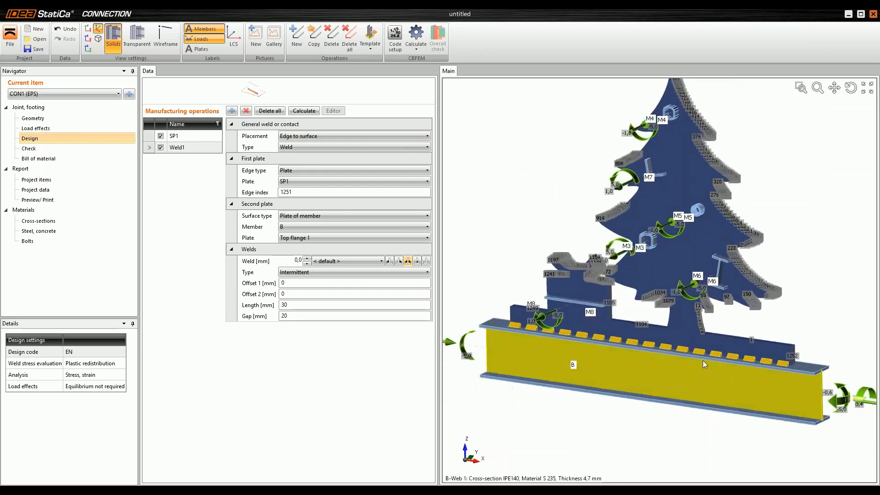
pyautogui.click(232, 111)
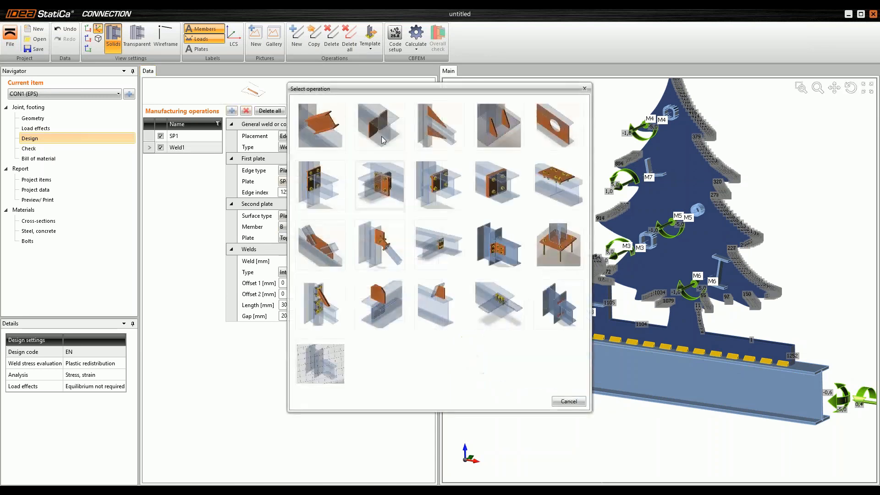
pyautogui.click(380, 303)
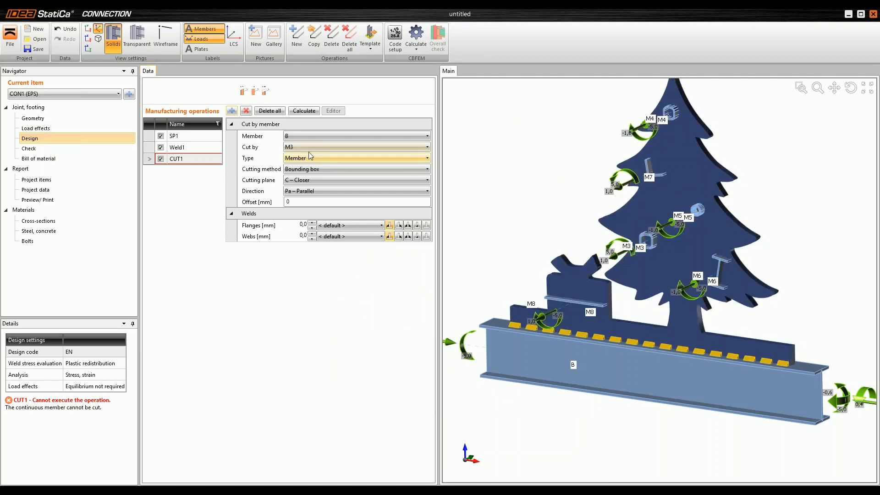
pyautogui.click(329, 136)
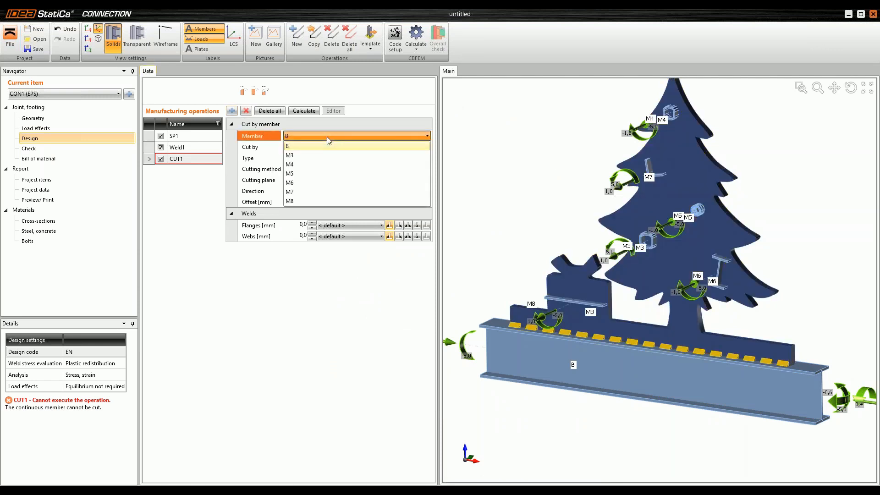
pyautogui.click(320, 155)
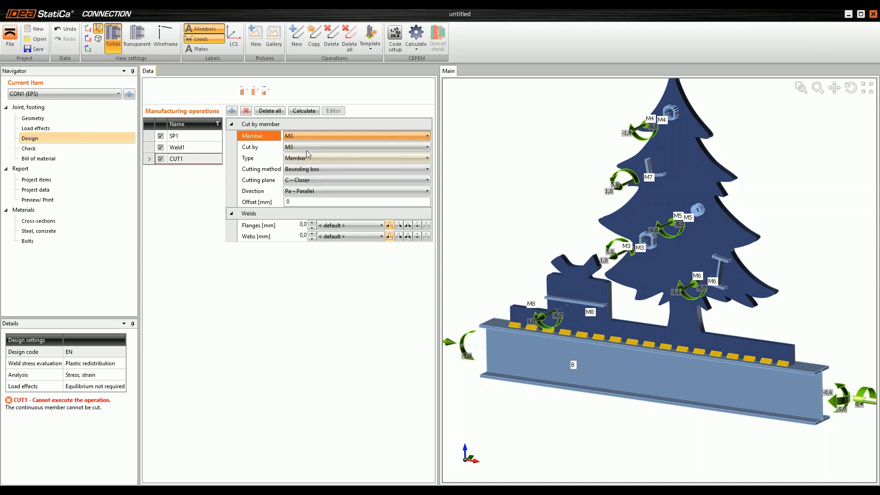
pyautogui.click(304, 147)
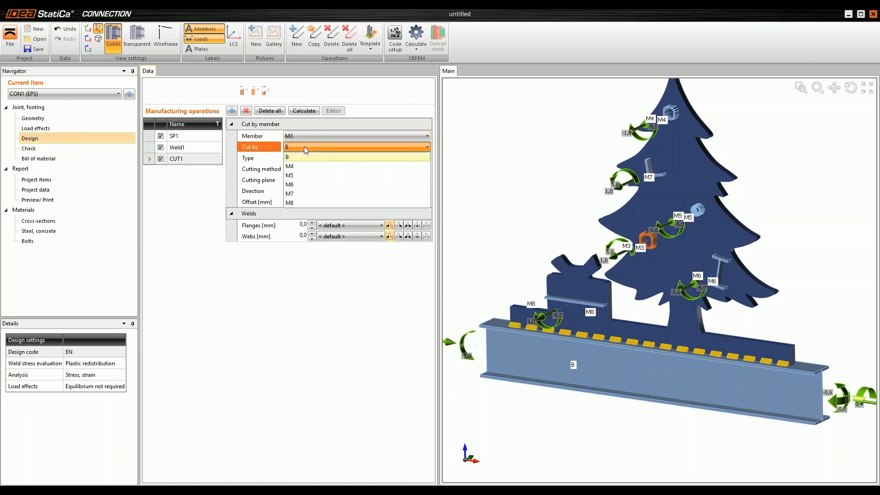
pyautogui.click(305, 147)
pyautogui.click(318, 159)
pyautogui.click(292, 174)
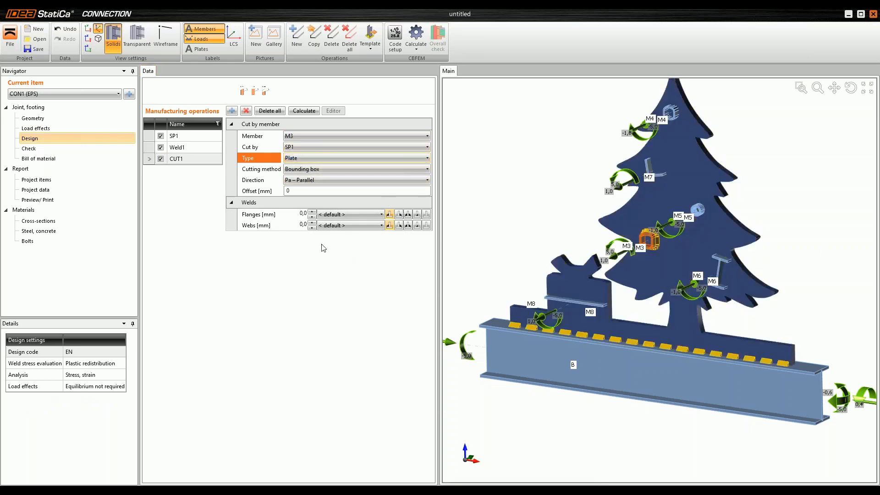
# Set the web weld size of member M3's cut to 2 mm
pyautogui.scroll(3, 660, 252)
pyautogui.click(303, 226)
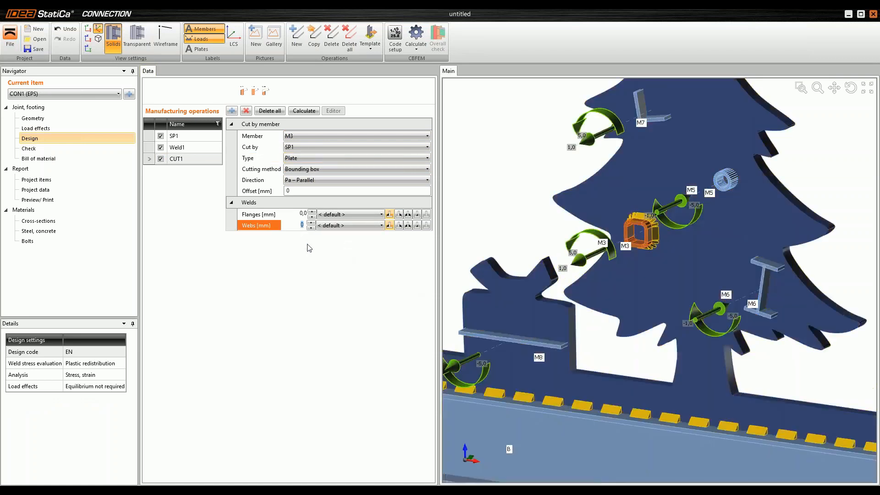
pyautogui.press('Tab')
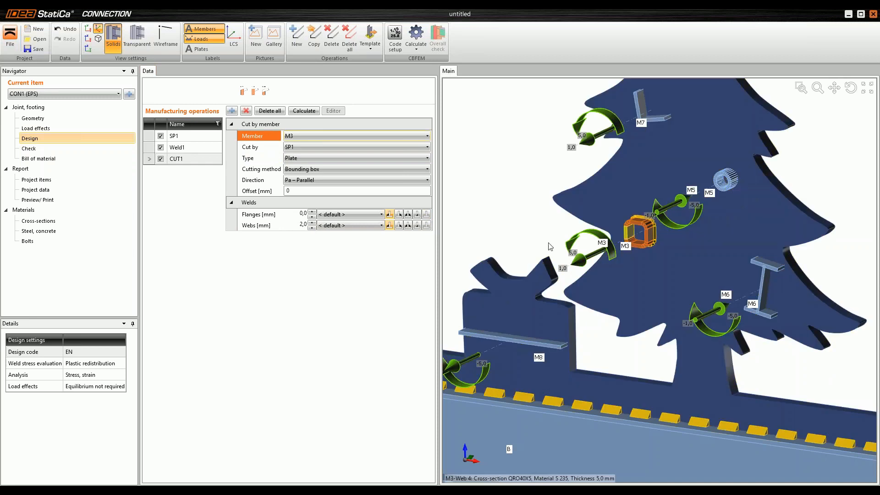
# Copy member M3's cut operation twice, assigning one copy to member M4 and the other to member M5
pyautogui.click(314, 37)
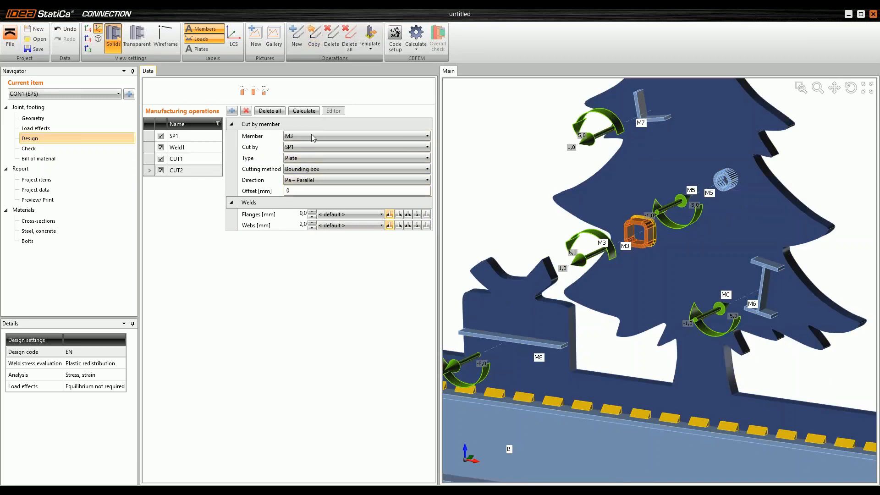
pyautogui.click(311, 137)
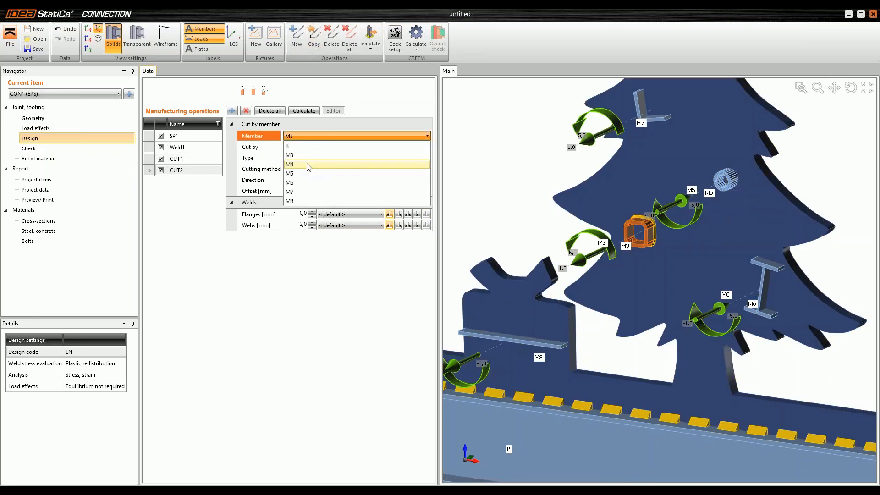
pyautogui.click(308, 165)
pyautogui.scroll(-2, 631, 123)
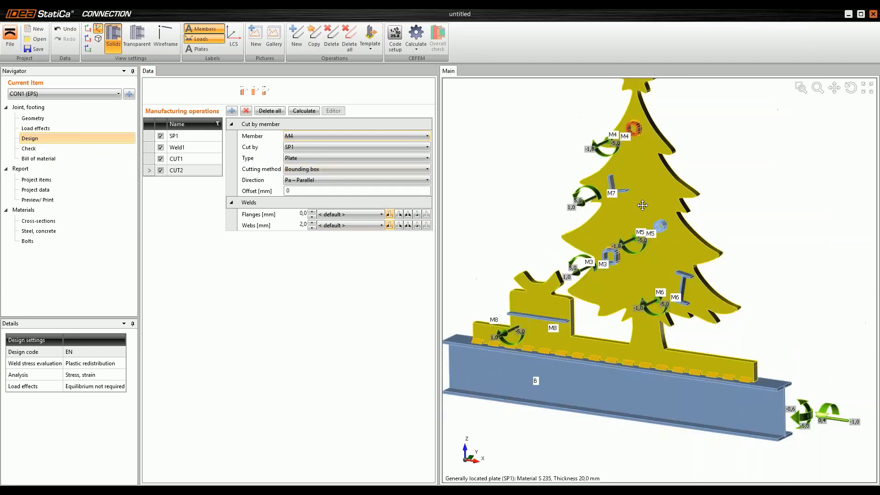
pyautogui.click(631, 122)
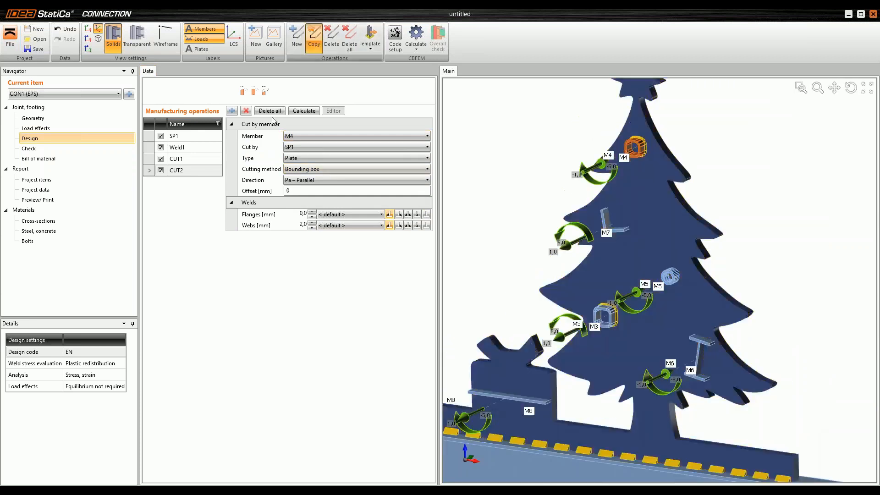
pyautogui.click(311, 136)
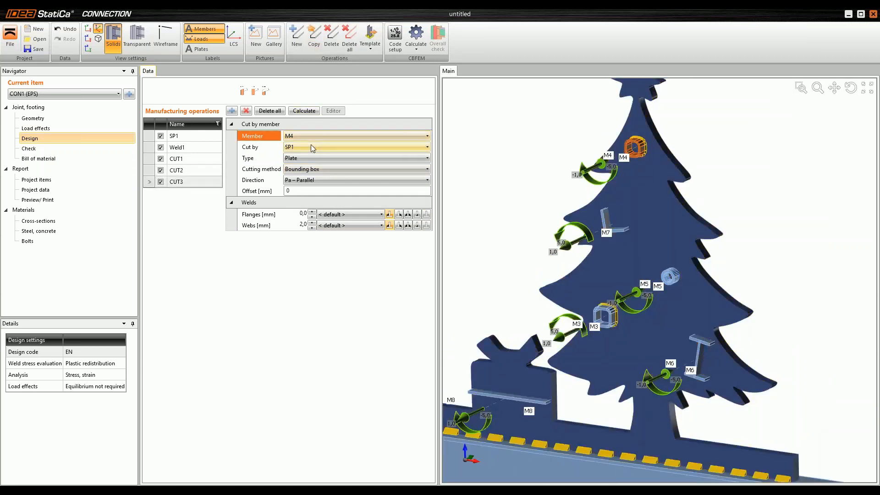
pyautogui.click(310, 138)
pyautogui.click(304, 175)
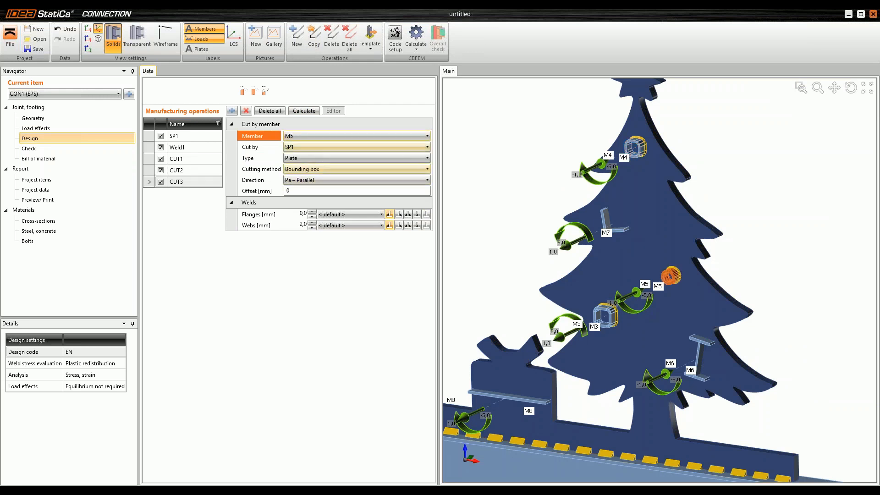
# Copy the cut operation for member M6 and use 2 mm double fillet welds on its flanges and web
pyautogui.click(313, 37)
pyautogui.click(303, 136)
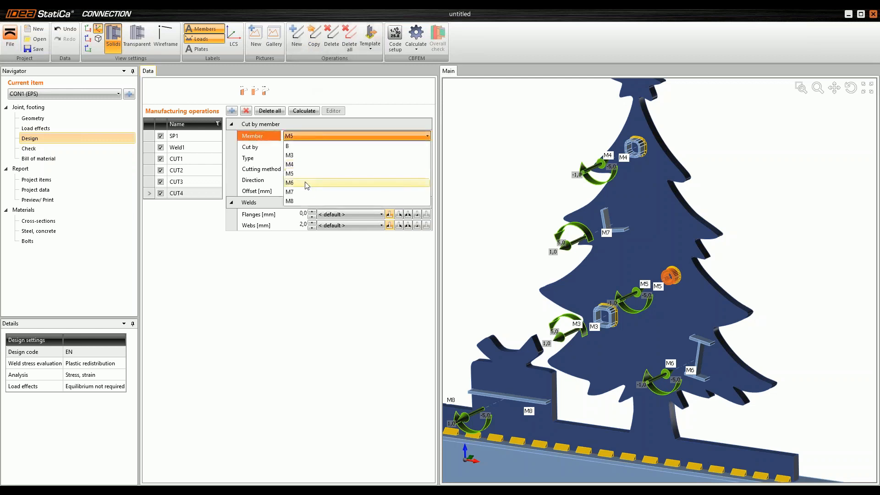
pyautogui.click(305, 186)
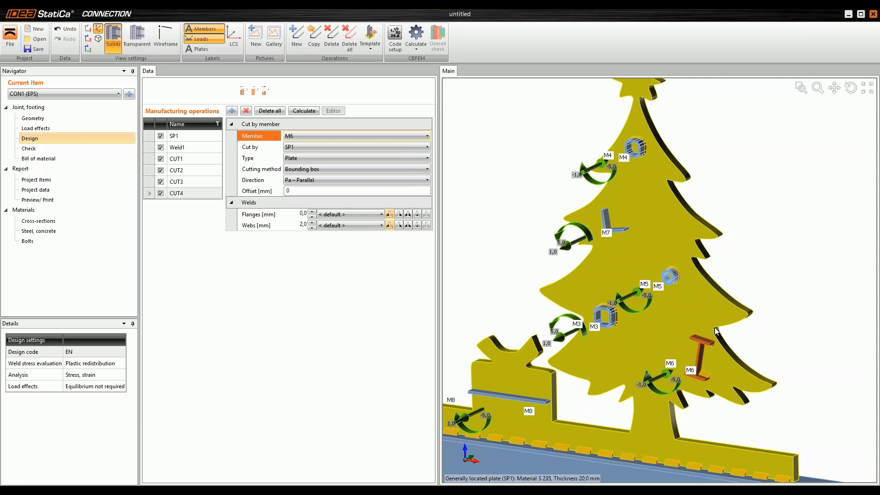
pyautogui.moveTo(716, 330); pyautogui.dragTo(702, 271, button='middle')
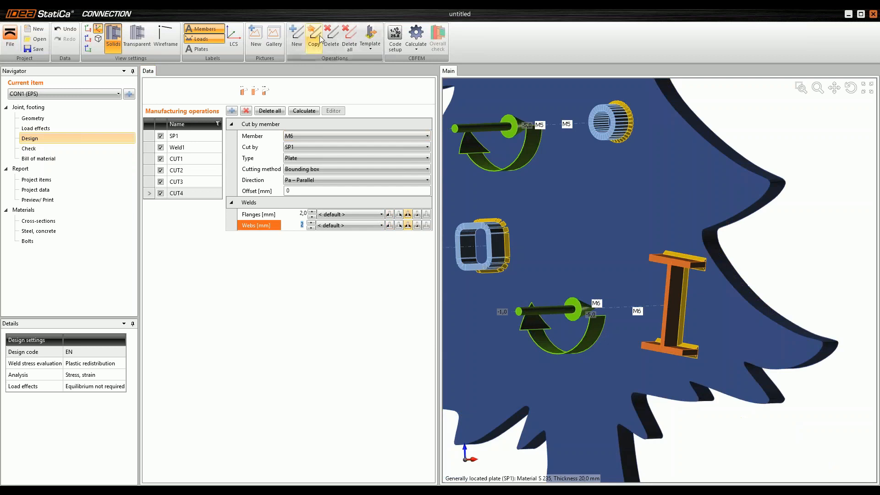
# Copy member M6's cut operation and assign the copy to member M7
pyautogui.click(315, 36)
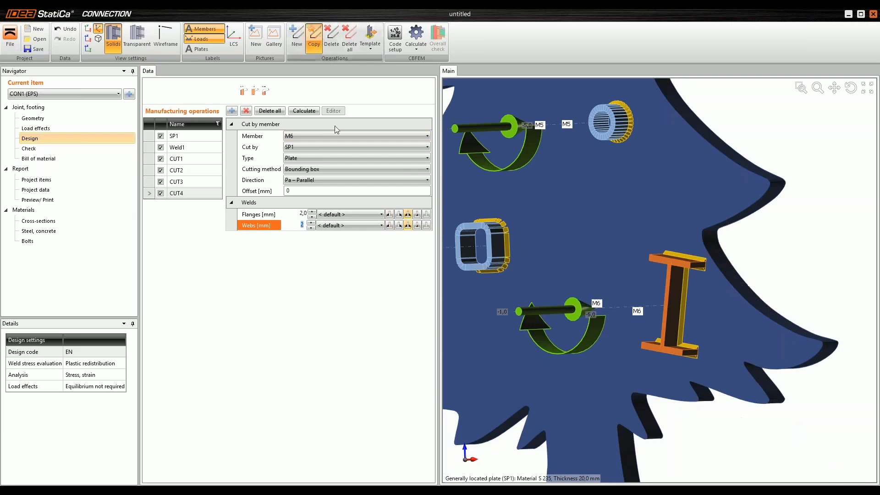
pyautogui.scroll(-2, 504, 186)
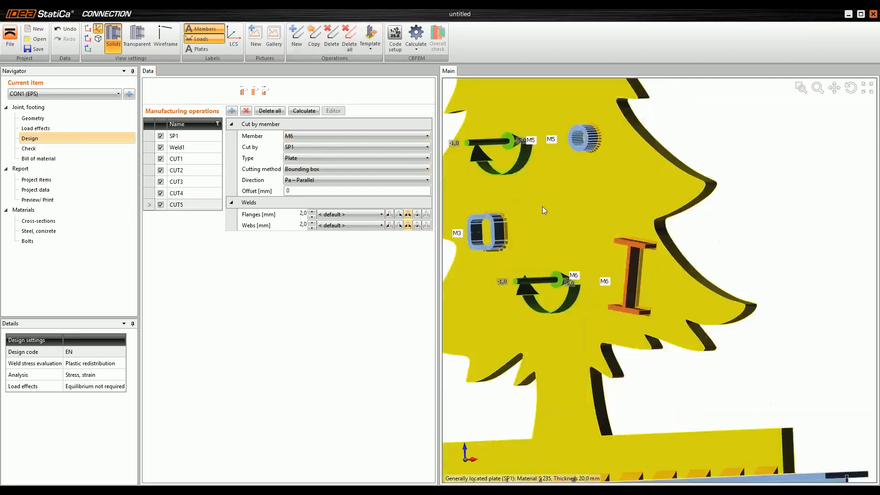
pyautogui.moveTo(543, 206); pyautogui.dragTo(667, 281, button='middle')
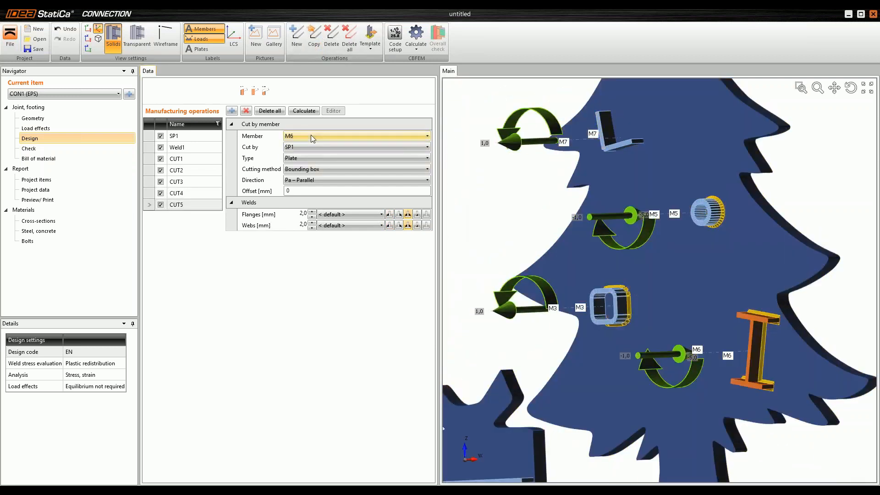
pyautogui.click(311, 136)
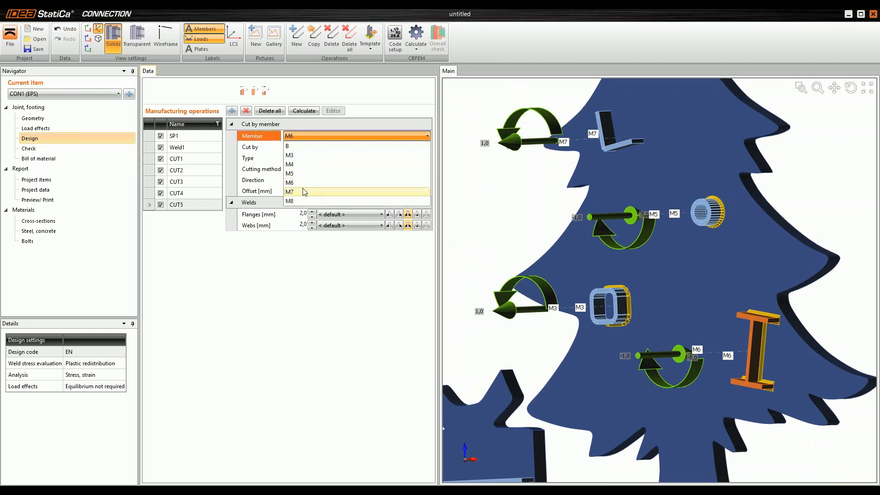
pyautogui.click(303, 192)
# Copy member M7's cut operation and assign the copy to member M8, the flat plate on the gift shape
pyautogui.scroll(-2, 507, 297)
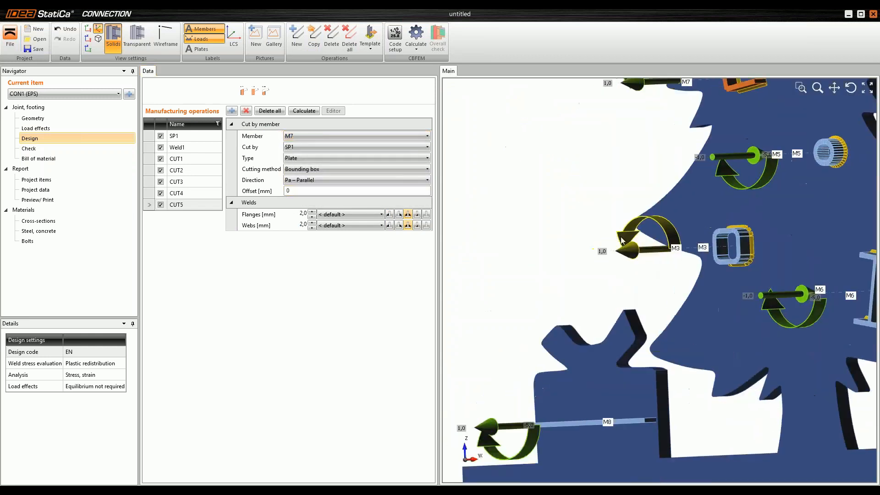
pyautogui.scroll(2, 593, 263)
pyautogui.moveTo(541, 281); pyautogui.dragTo(491, 277, button='middle')
pyautogui.click(315, 37)
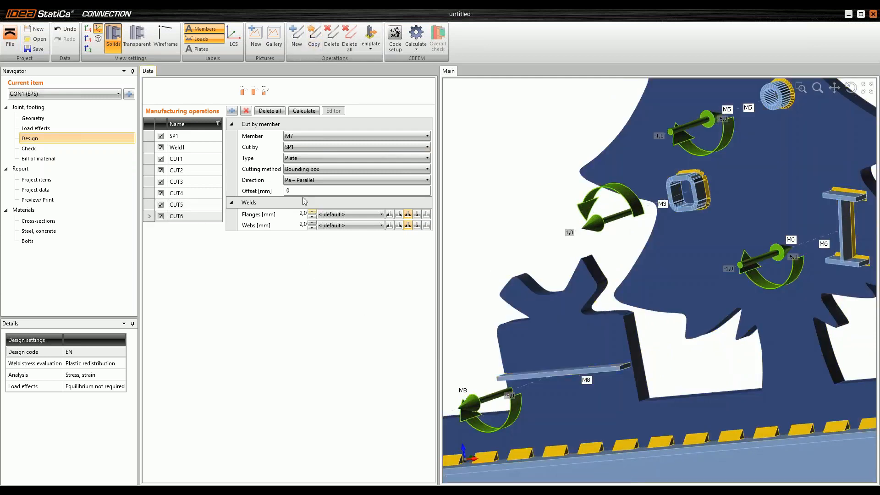
pyautogui.click(313, 136)
pyautogui.click(308, 201)
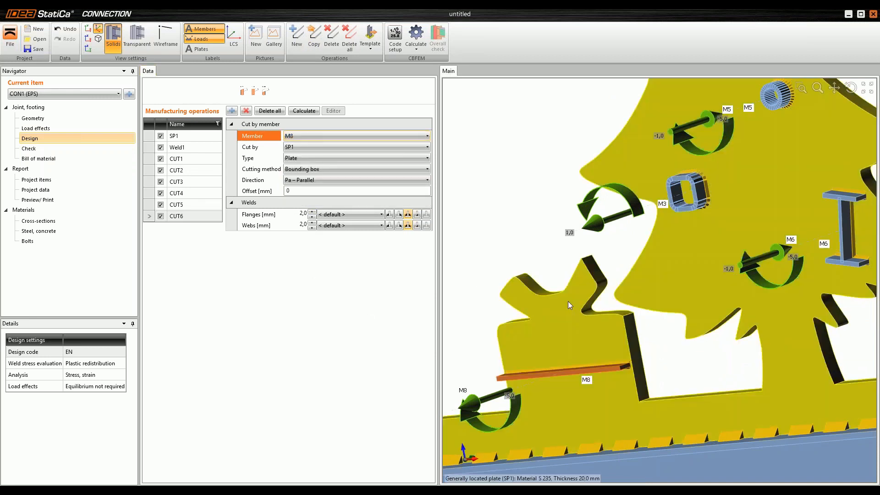
pyautogui.moveTo(662, 355)
pyautogui.keyDown('ctrl'); pyautogui.mouseDown(button='middle')
pyautogui.moveTo(650, 346)
pyautogui.moveTo(658, 364)
pyautogui.mouseUp(button='middle'); pyautogui.keyUp('ctrl')
pyautogui.scroll(-3, 591, 327)
pyautogui.keyDown('ctrl'); pyautogui.moveTo(517, 228); pyautogui.dragTo(506, 224, button='middle'); pyautogui.keyUp('ctrl')
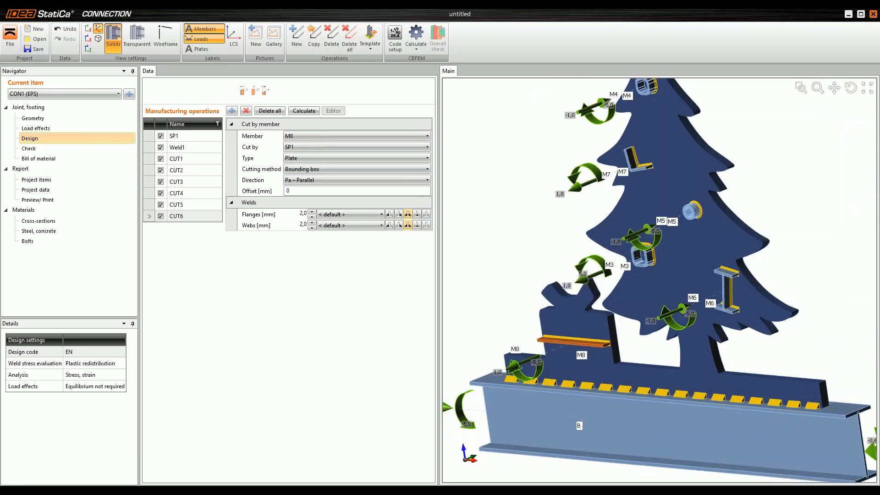
pyautogui.scroll(3, 570, 330)
pyautogui.moveTo(574, 338)
pyautogui.keyDown('ctrl'); pyautogui.mouseDown(button='middle')
pyautogui.moveTo(576, 325)
pyautogui.moveTo(587, 362)
pyautogui.moveTo(580, 334)
pyautogui.mouseUp(button='middle'); pyautogui.keyUp('ctrl')
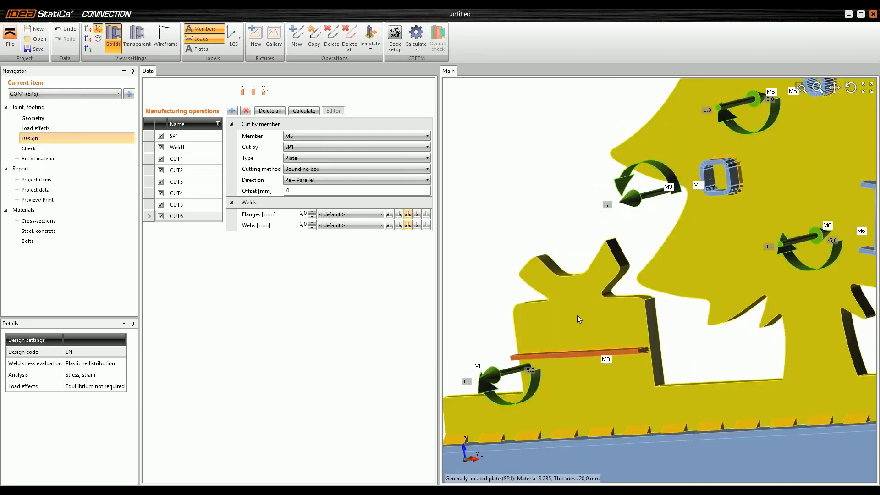
pyautogui.keyDown('ctrl'); pyautogui.moveTo(576, 311); pyautogui.dragTo(562, 216, button='middle'); pyautogui.keyUp('ctrl')
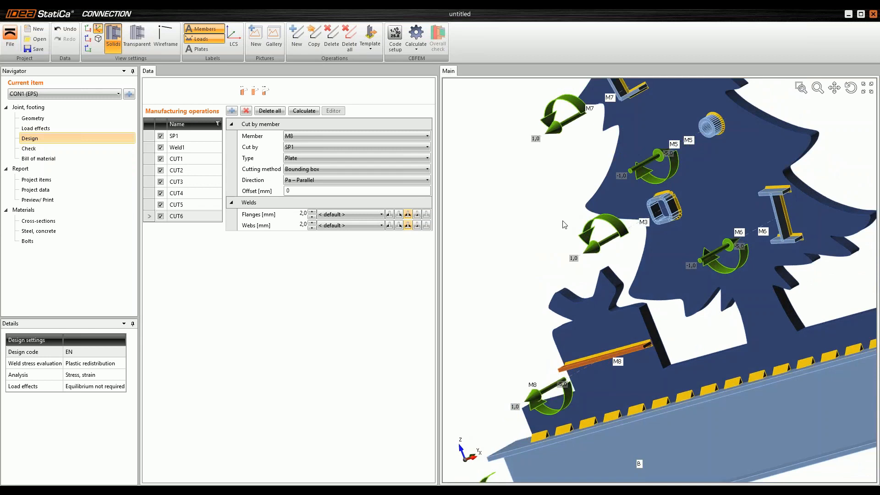
# Add a rib operation on member M8, with the type set to Plate and related to plate SP1
pyautogui.click(231, 113)
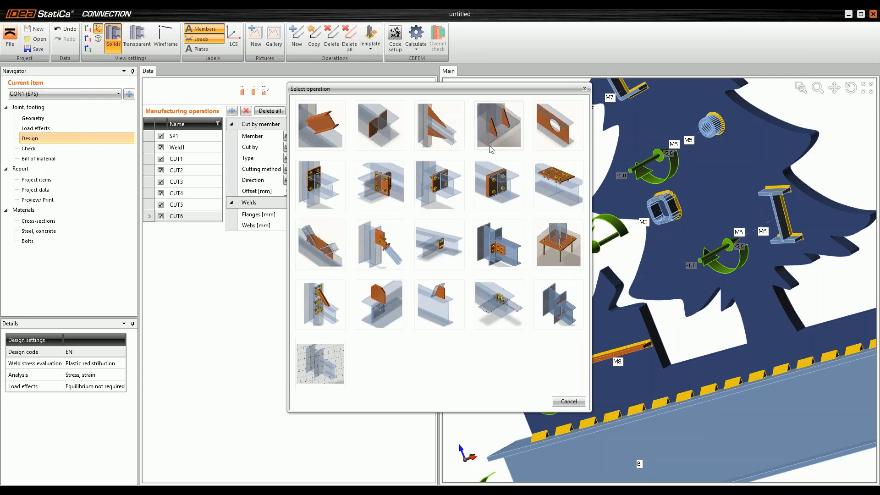
pyautogui.click(494, 131)
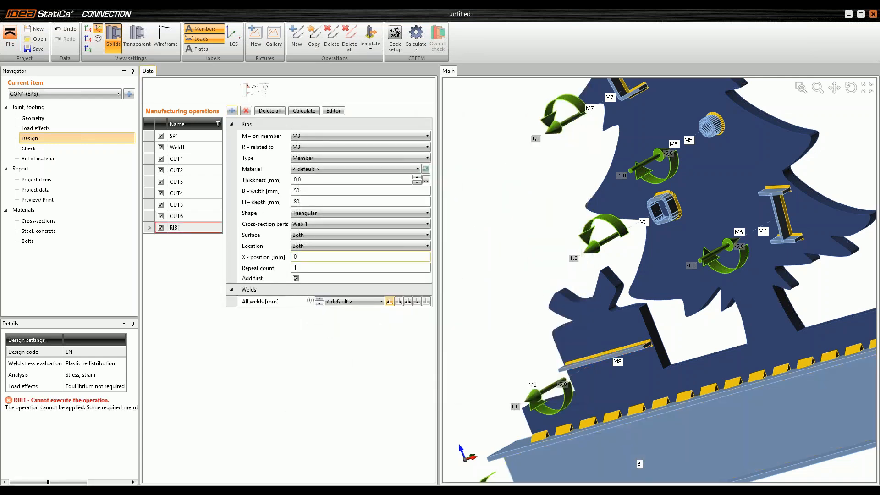
pyautogui.click(320, 136)
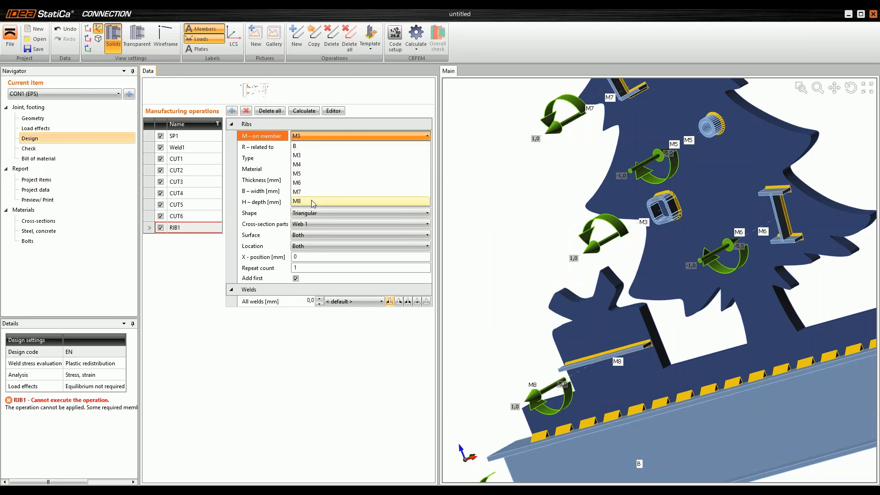
pyautogui.click(313, 202)
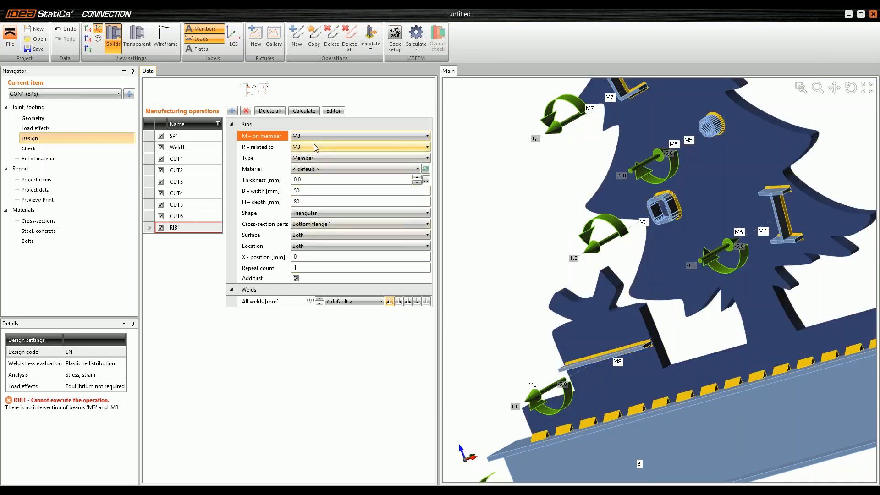
pyautogui.click(314, 147)
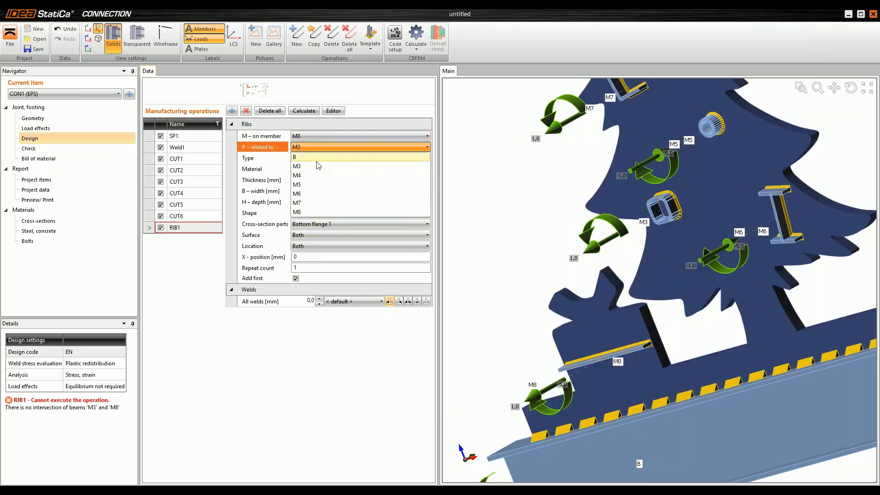
pyautogui.click(316, 147)
pyautogui.click(314, 158)
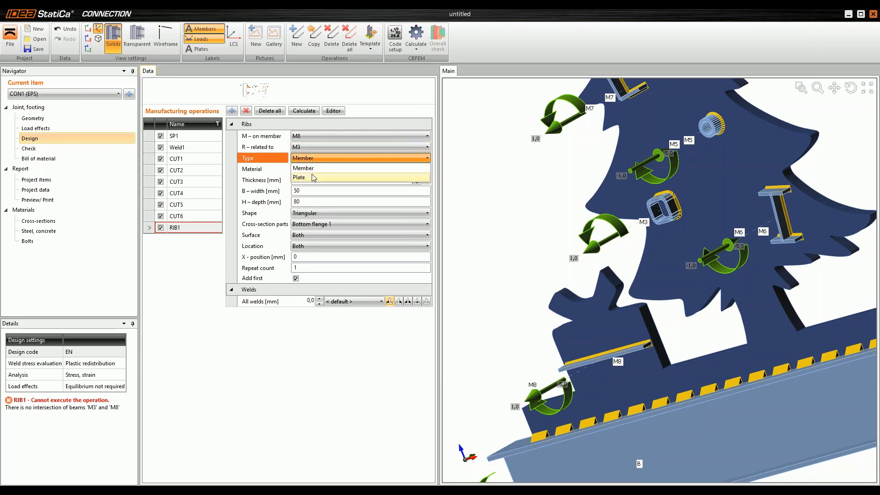
pyautogui.click(313, 178)
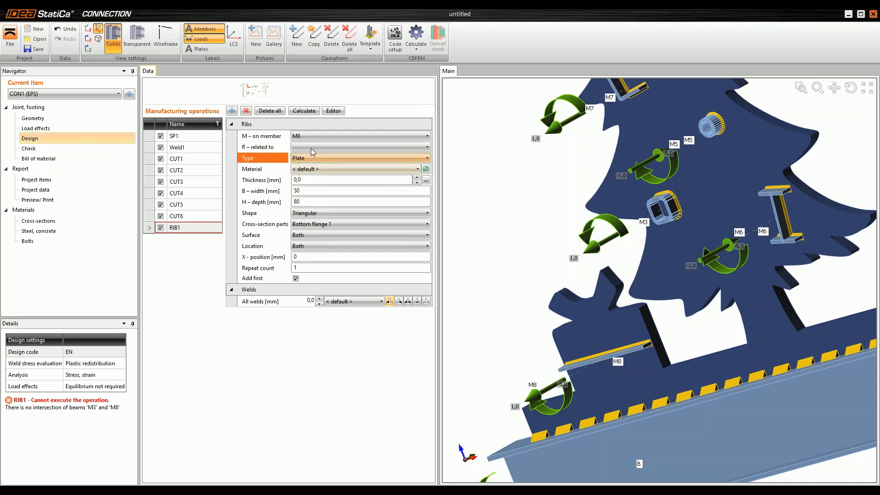
pyautogui.moveTo(507, 226); pyautogui.dragTo(545, 213, button='middle')
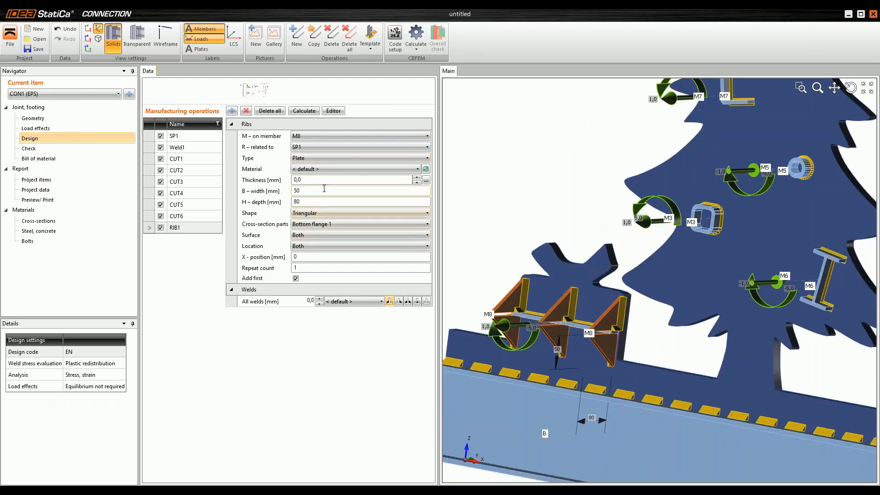
# Set the rib's thickness to 5 mm, its width to 70 mm and its depth to 20 mm
pyautogui.click(310, 180)
pyautogui.click(318, 179)
pyautogui.moveTo(318, 178); pyautogui.dragTo(249, 178)
pyautogui.write('5')
pyautogui.press('Tab')
pyautogui.write('7')
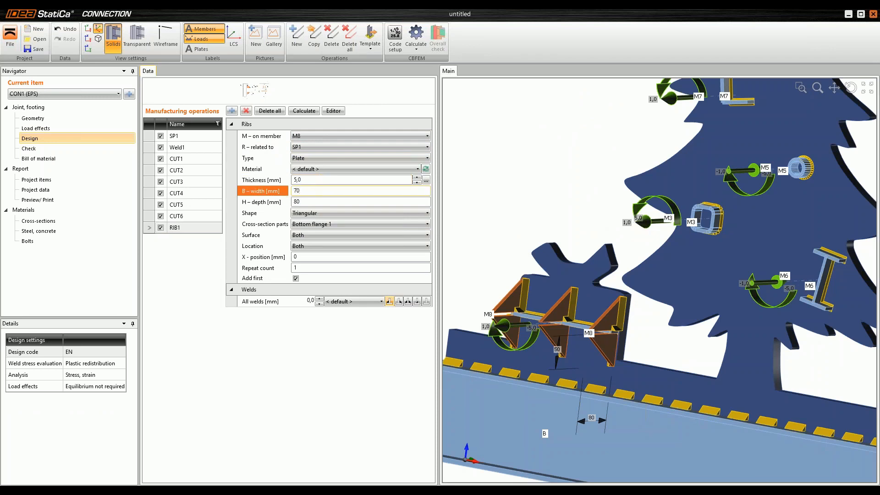
pyautogui.press('Tab')
pyautogui.write('20')
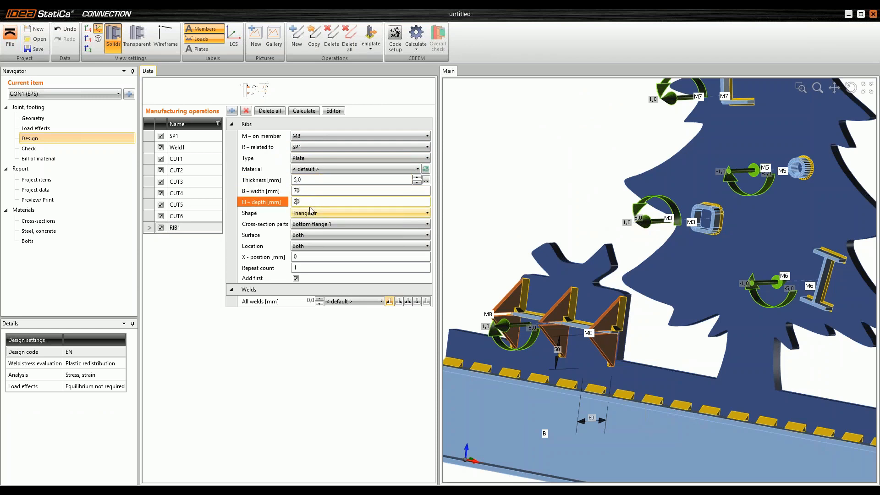
pyautogui.press('Tab')
# Make the rib shape chamfered, with D1 set to 10 mm and D2 to 60 mm
pyautogui.click(331, 212)
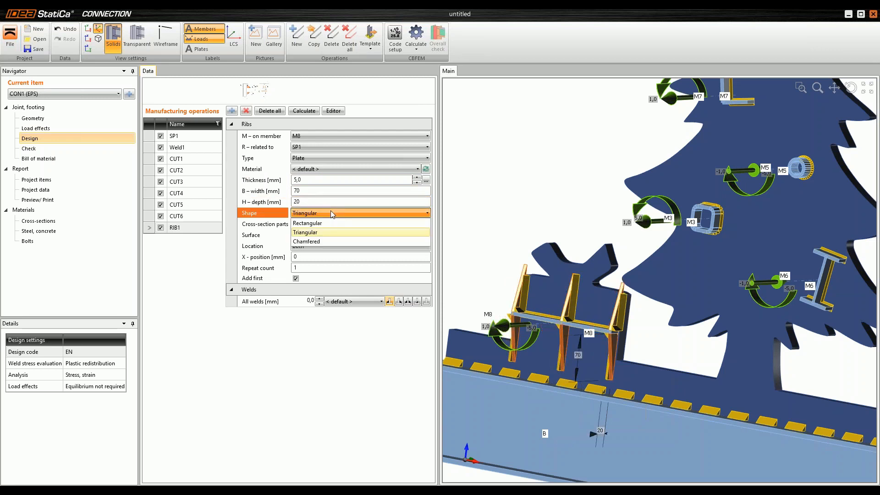
pyautogui.click(322, 241)
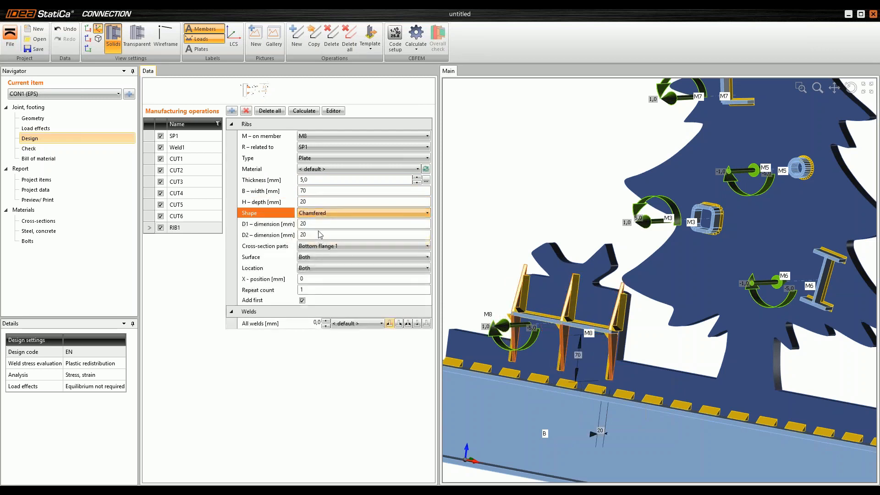
pyautogui.press('Tab')
pyautogui.write('10')
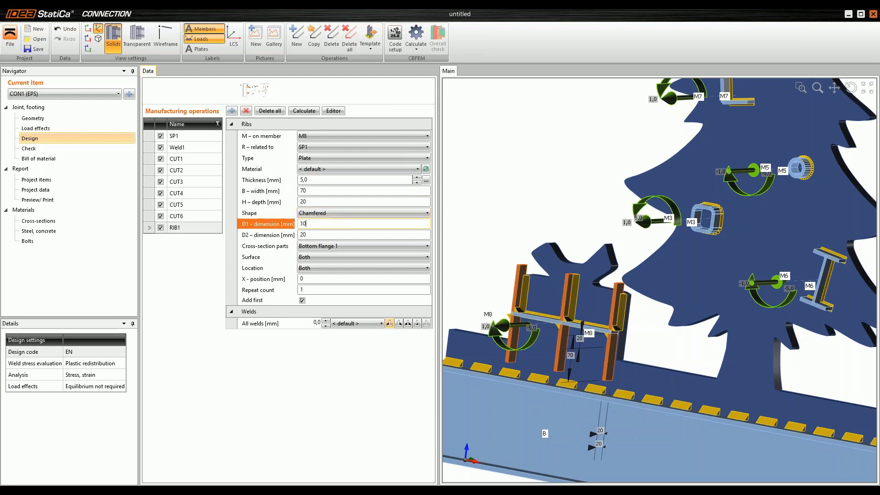
pyautogui.press('Tab')
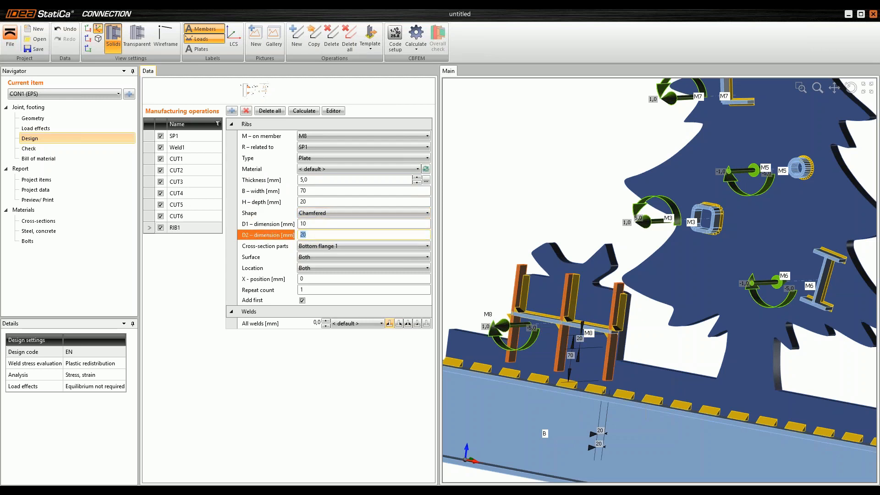
pyautogui.write('60')
pyautogui.press('Tab')
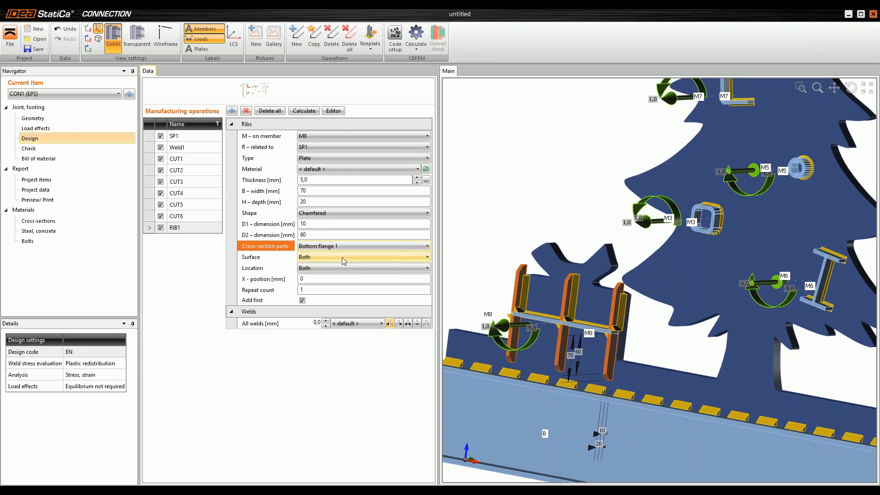
# Set the rib's location to Center and use 2 mm double fillet welds for all its welds
pyautogui.click(335, 268)
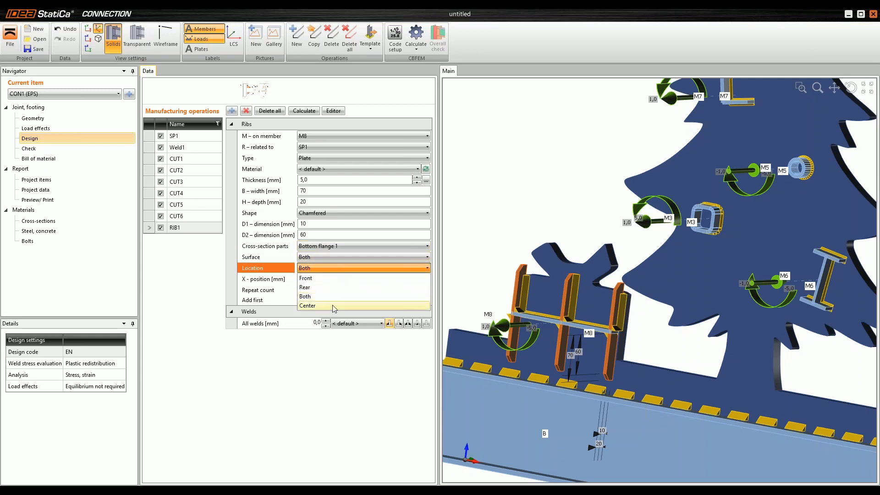
pyautogui.click(335, 305)
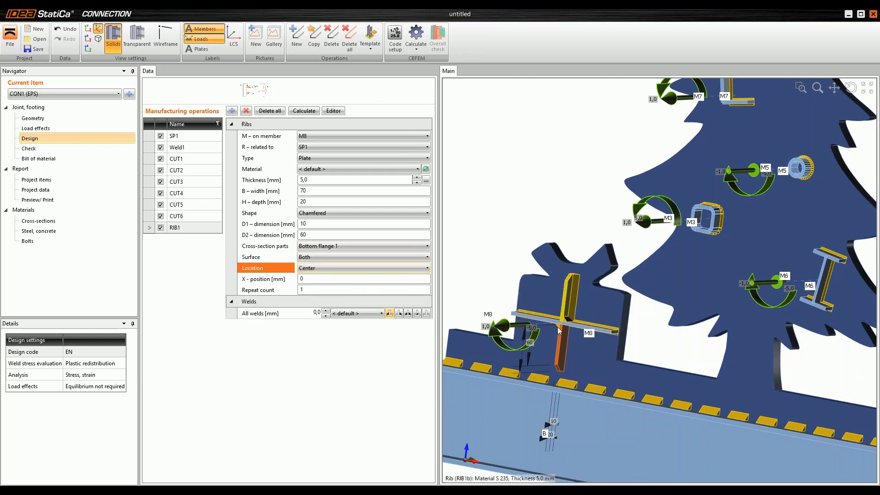
pyautogui.click(316, 313)
pyautogui.write('2')
pyautogui.press('Return')
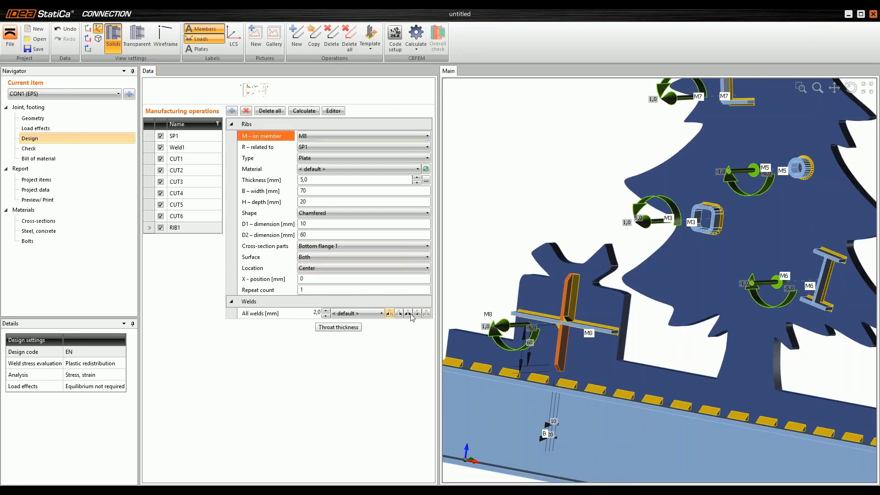
pyautogui.click(407, 313)
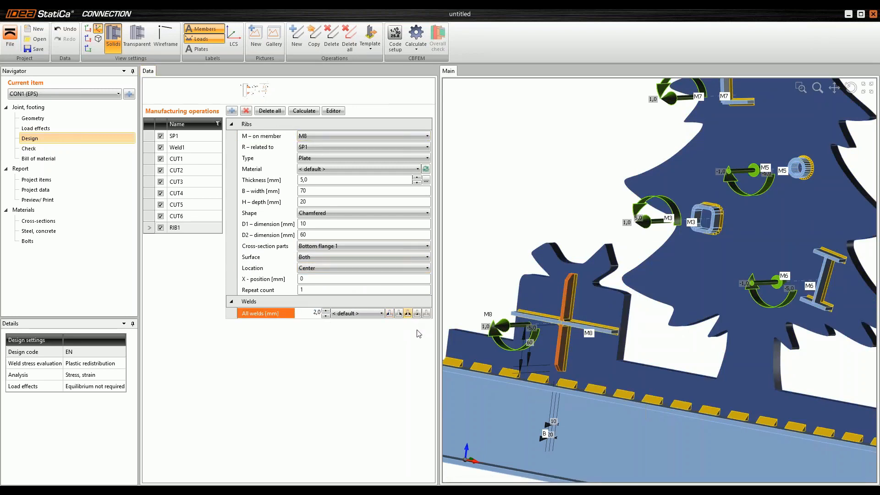
# Try to run the CBFEM calculation for the Christmas-tree joint
pyautogui.scroll(3, 548, 316)
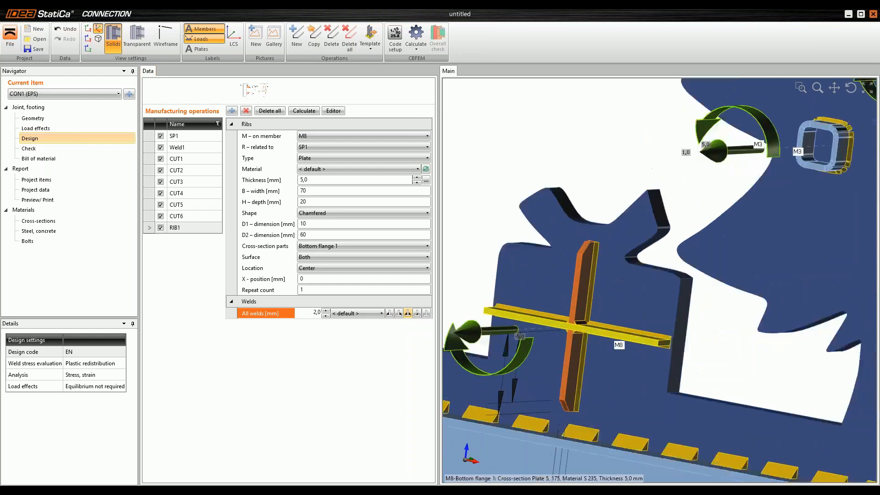
pyautogui.scroll(-4, 597, 315)
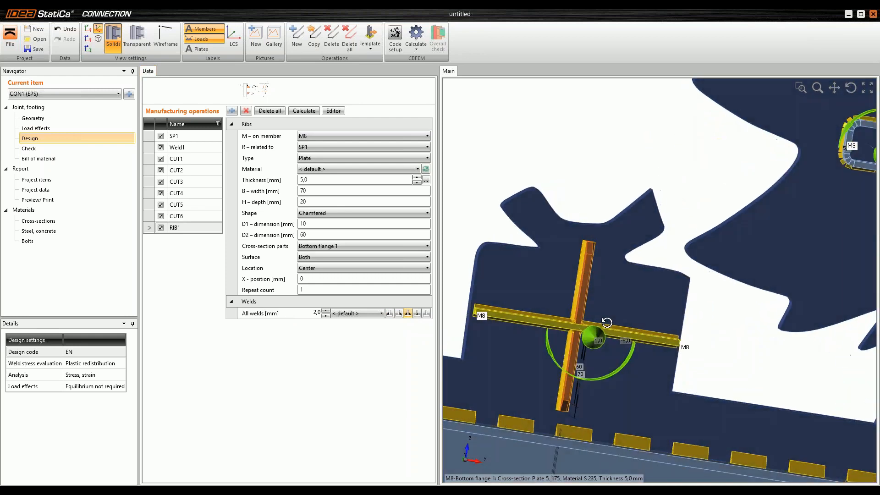
pyautogui.scroll(-5, 597, 315)
pyautogui.moveTo(596, 317); pyautogui.dragTo(619, 323, button='middle')
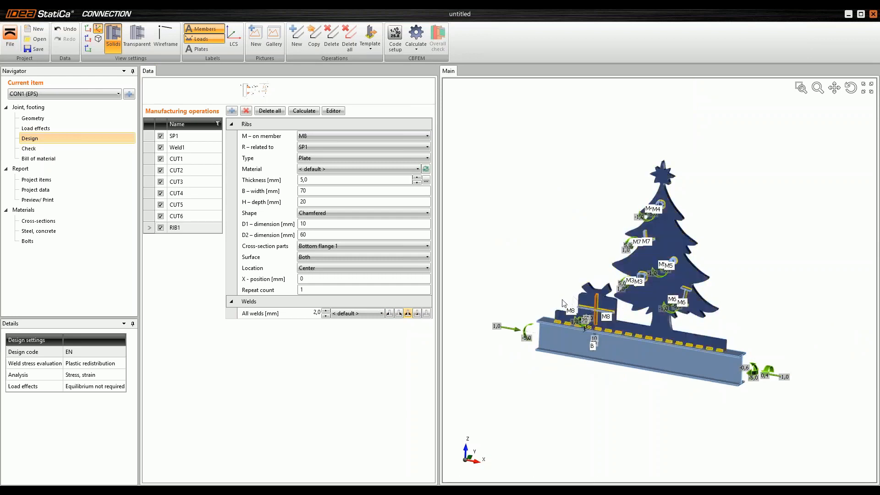
pyautogui.scroll(2, 623, 296)
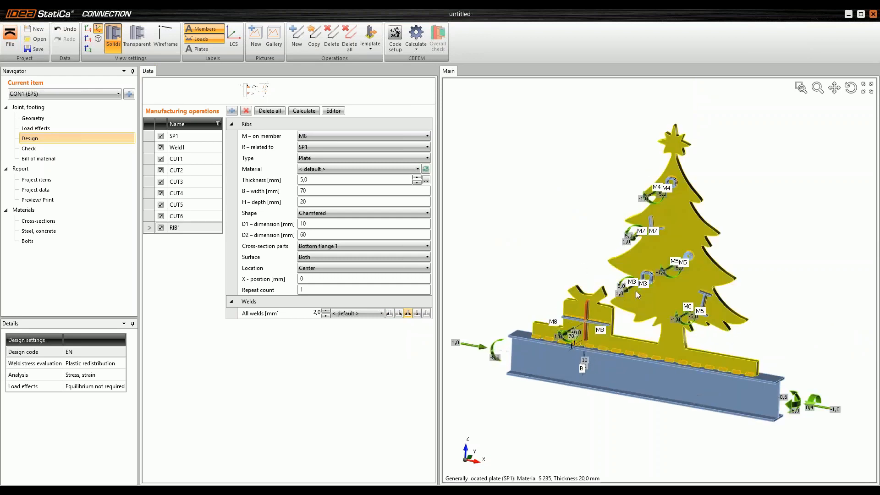
pyautogui.scroll(-2, 508, 240)
pyautogui.moveTo(508, 240)
pyautogui.keyDown('ctrl'); pyautogui.mouseDown(button='middle')
pyautogui.moveTo(507, 226)
pyautogui.moveTo(498, 230)
pyautogui.mouseUp(button='middle'); pyautogui.keyUp('ctrl')
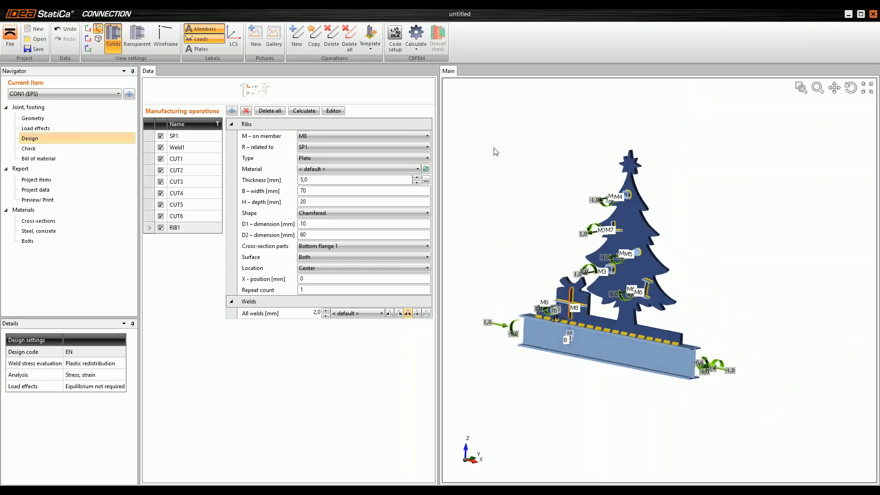
pyautogui.click(417, 32)
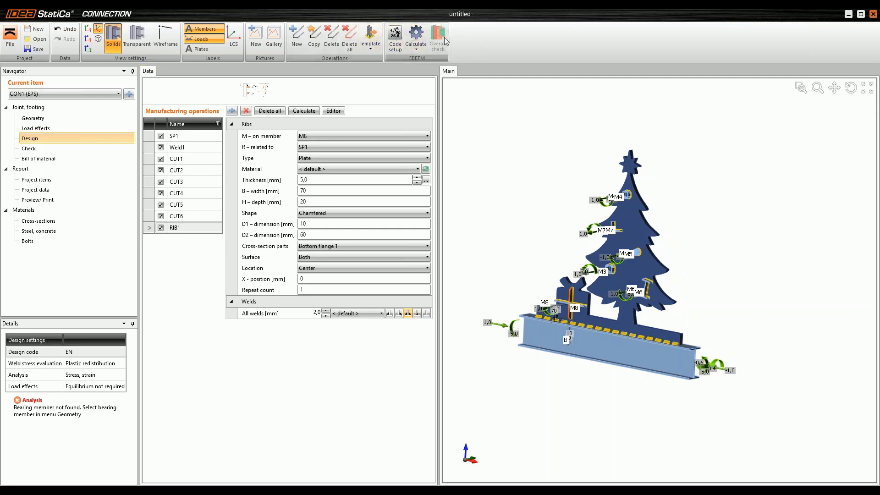
# Make the IPE140 beam B the bearing member and run the CBFEM calculation for the joint
pyautogui.click(63, 120)
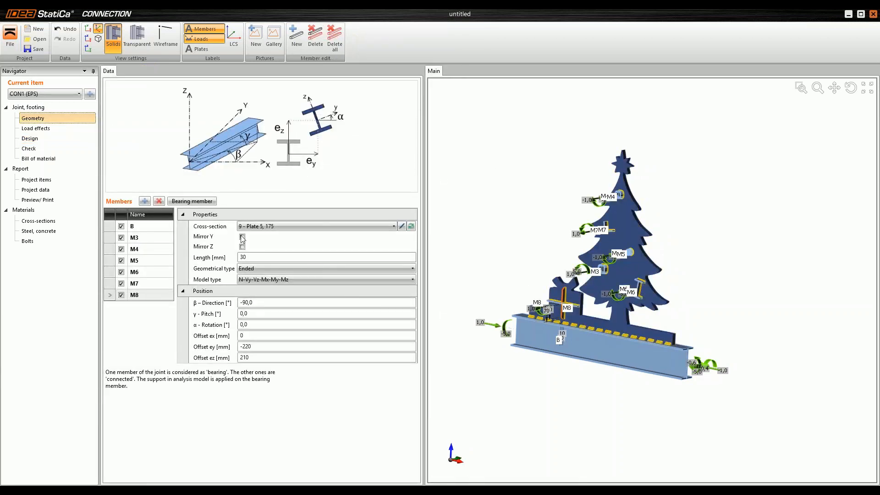
pyautogui.click(110, 226)
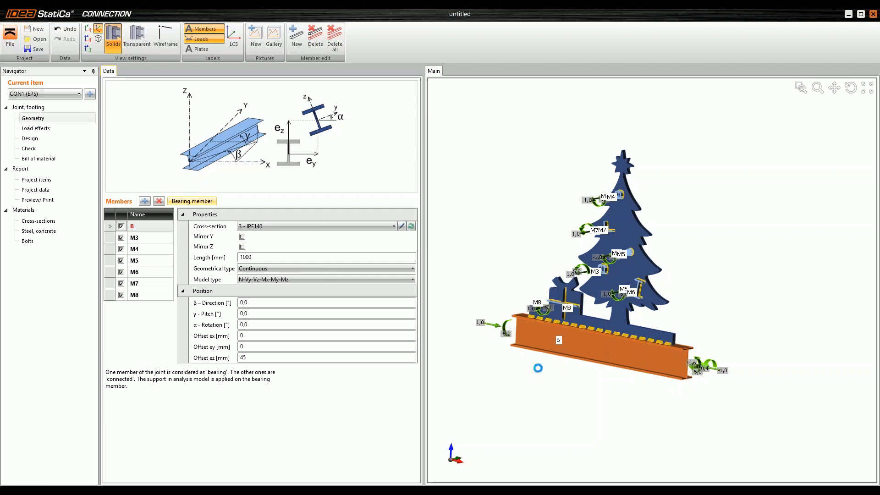
pyautogui.click(41, 148)
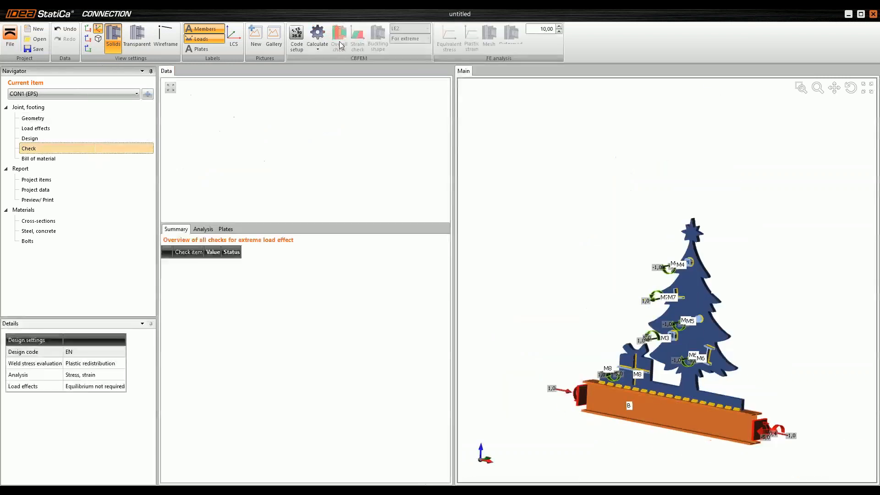
pyautogui.click(317, 33)
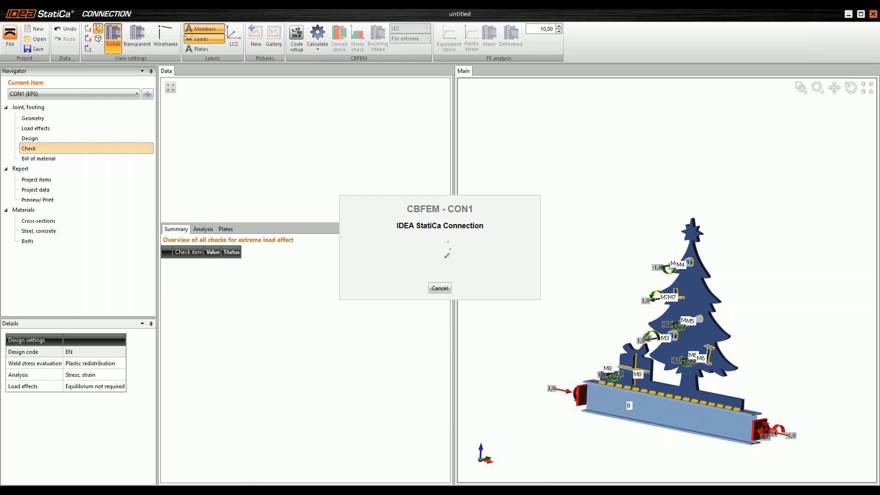
pyautogui.click(300, 456)
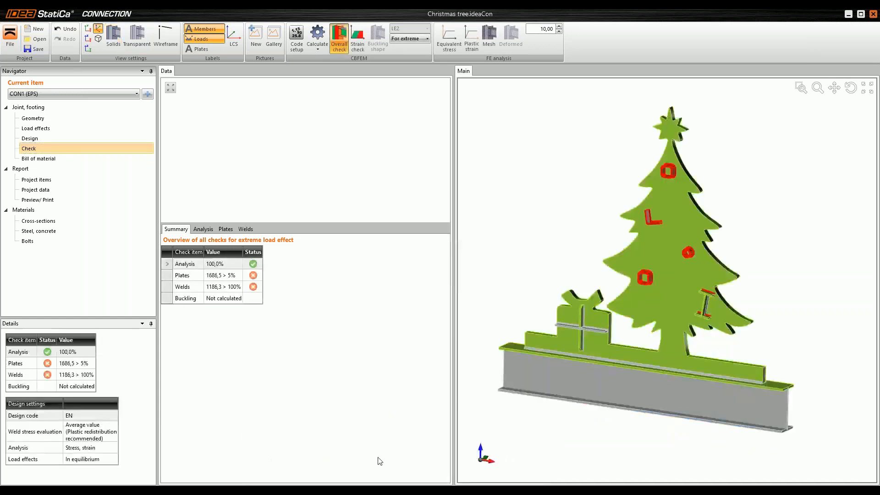
# Examine the overall check results for plates and welds against the check colours on the Christmas-tree joint
pyautogui.scroll(-3, 536, 284)
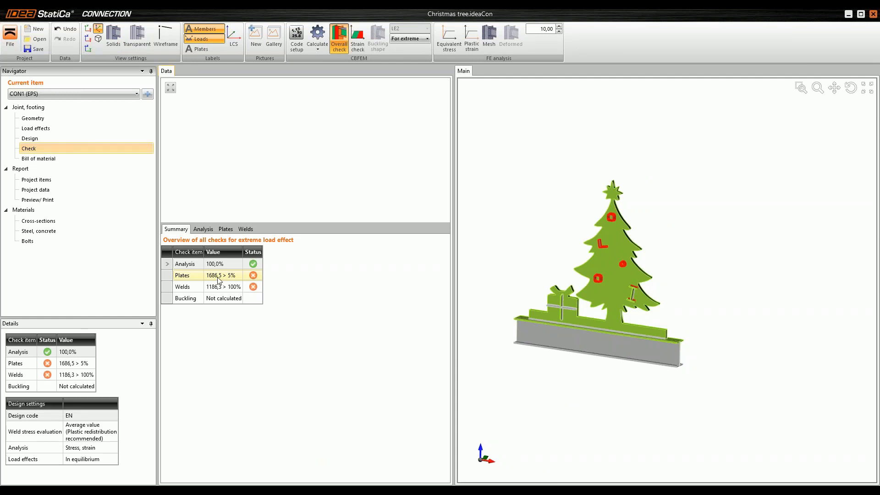
pyautogui.scroll(3, 614, 281)
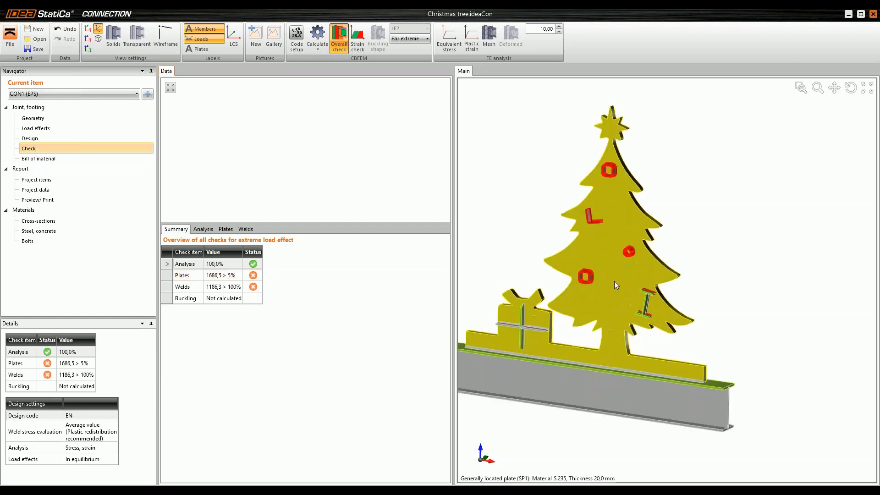
pyautogui.moveTo(501, 240); pyautogui.dragTo(543, 239, button='middle')
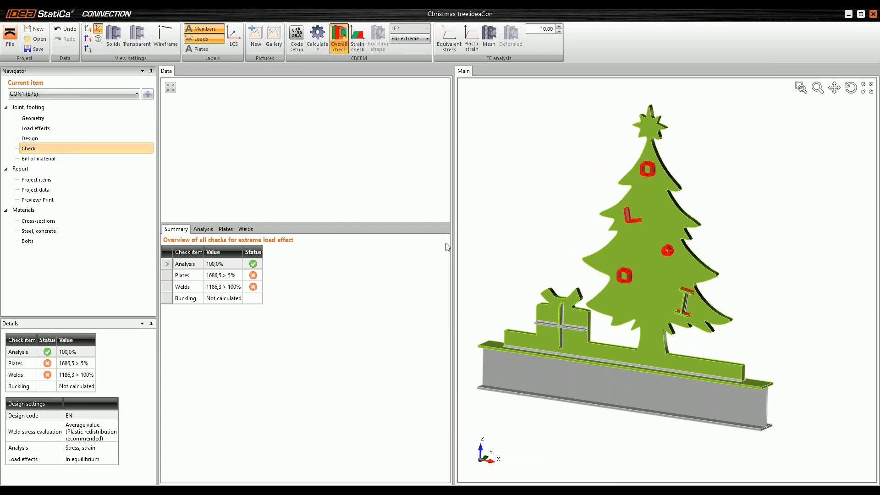
pyautogui.click(165, 276)
pyautogui.click(166, 287)
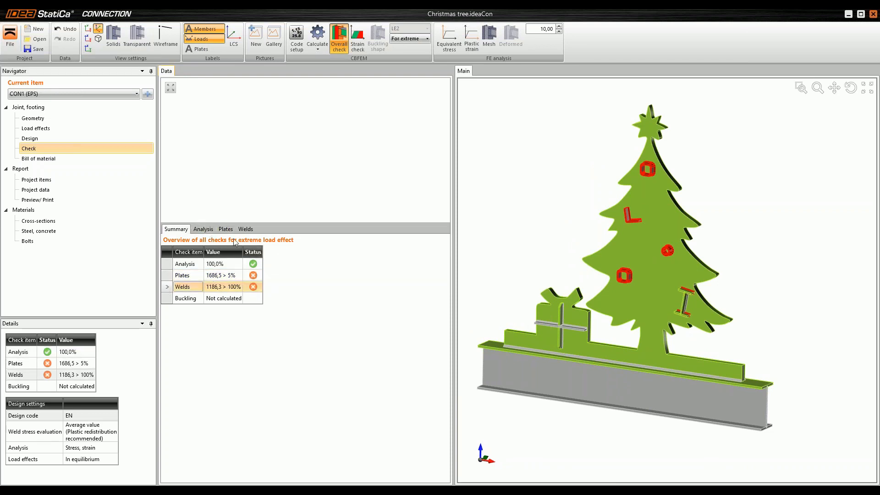
pyautogui.scroll(-3, 645, 215)
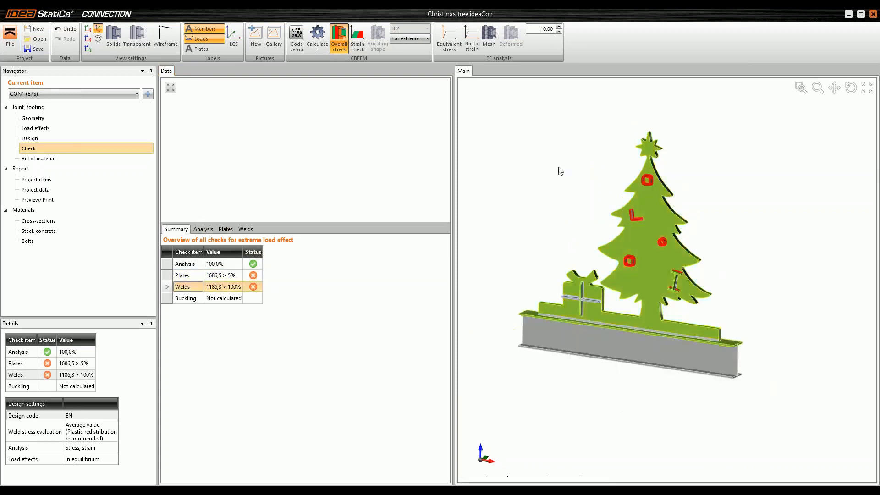
pyautogui.scroll(3, 658, 229)
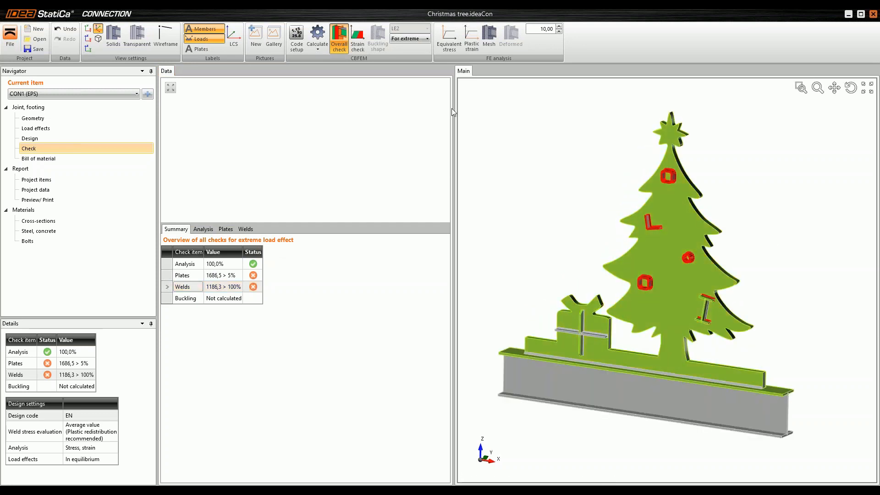
# View the joint's equivalent stress and plastic strain results, and inspect the finite element mesh around the tree plate's edges
pyautogui.click(460, 48)
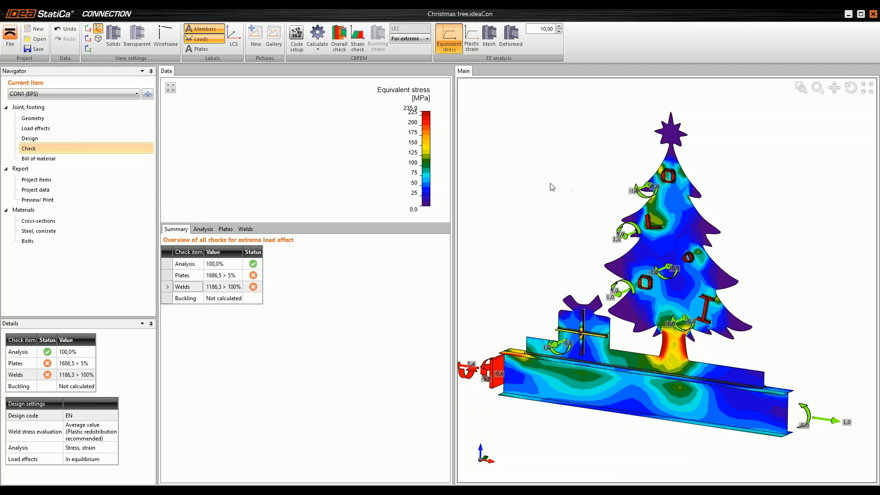
pyautogui.click(471, 41)
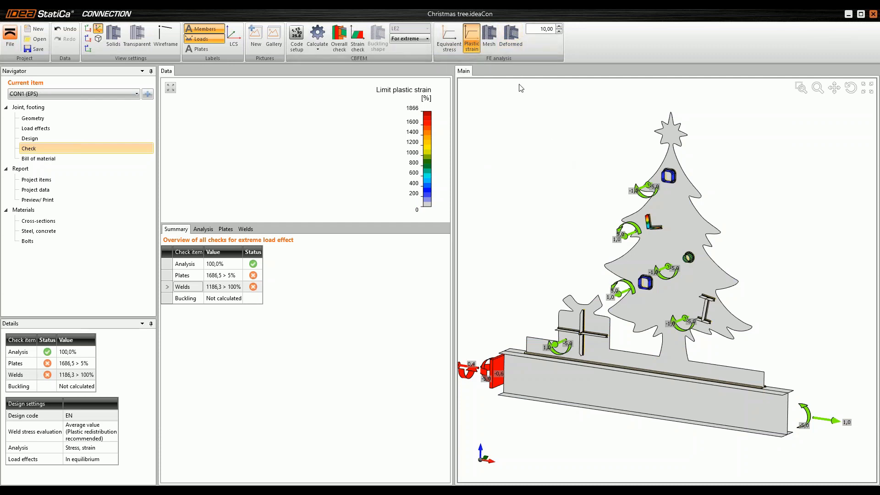
pyautogui.click(488, 41)
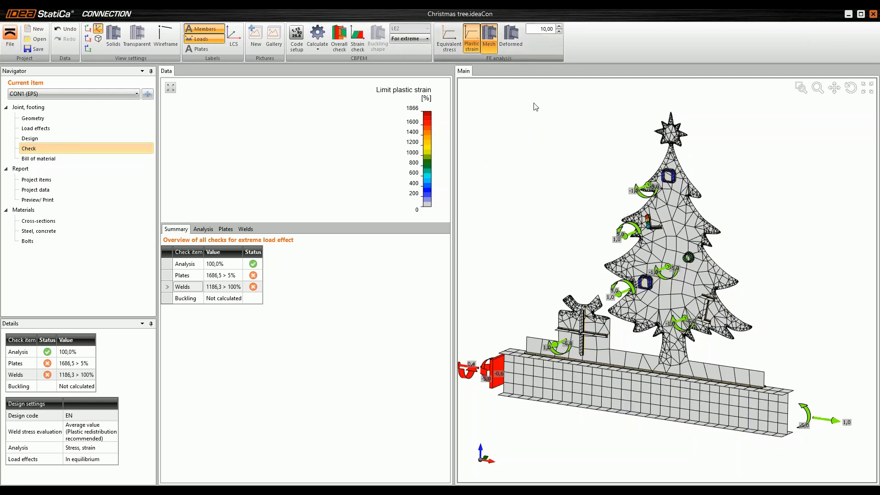
pyautogui.scroll(2, 684, 244)
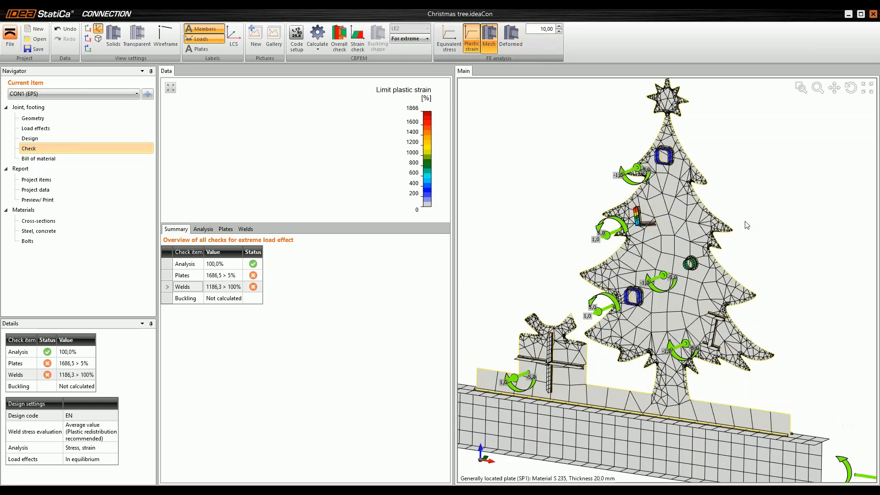
pyautogui.scroll(5, 746, 225)
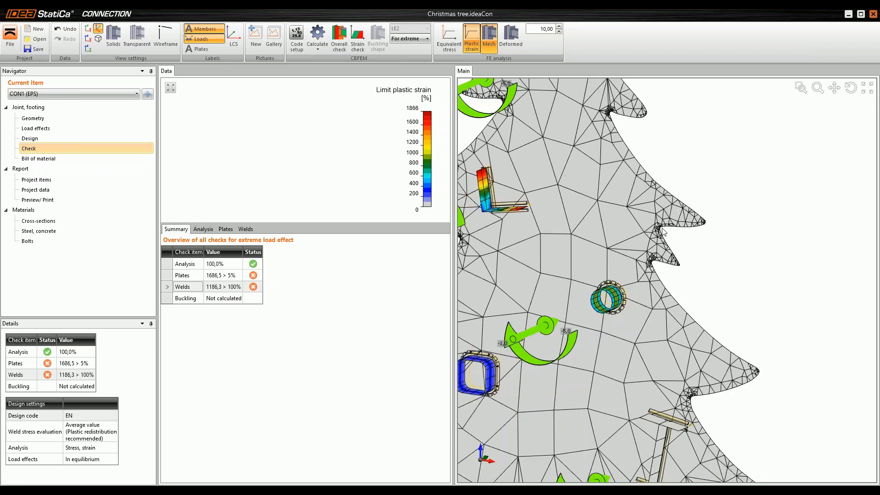
# Examine the joint's deformed shape with plastic strain and mesh shown, at a deformation scale of 10
pyautogui.scroll(-3, 662, 231)
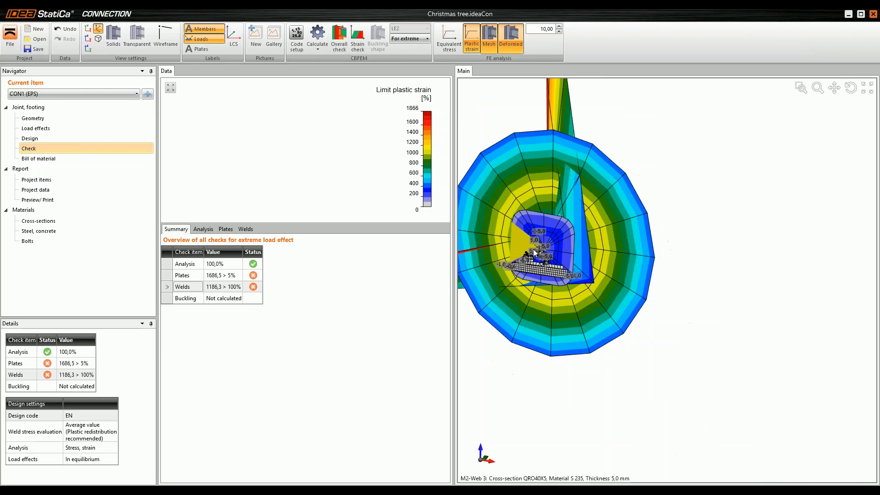
pyautogui.scroll(-2, 533, 253)
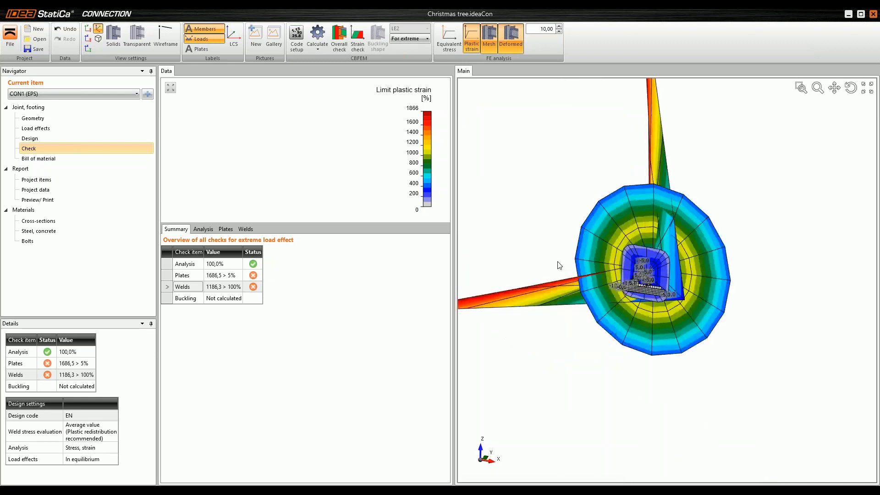
pyautogui.scroll(-2, 558, 262)
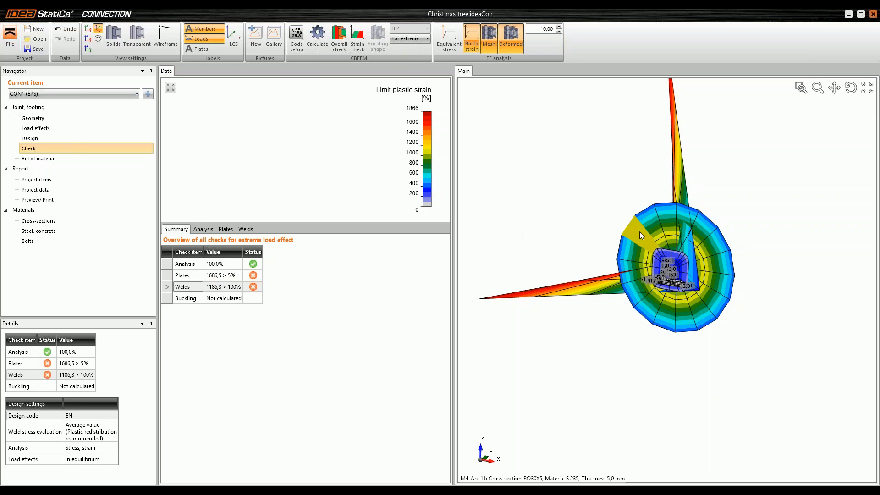
pyautogui.scroll(1, 639, 232)
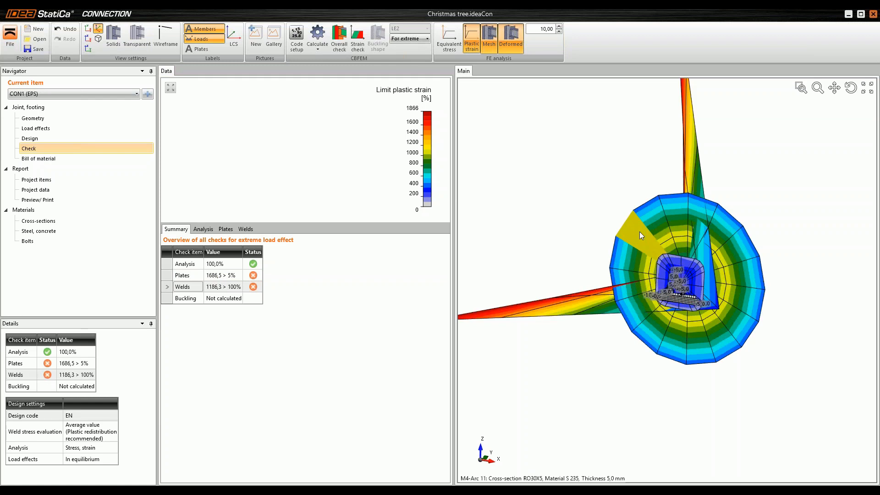
pyautogui.scroll(1, 628, 208)
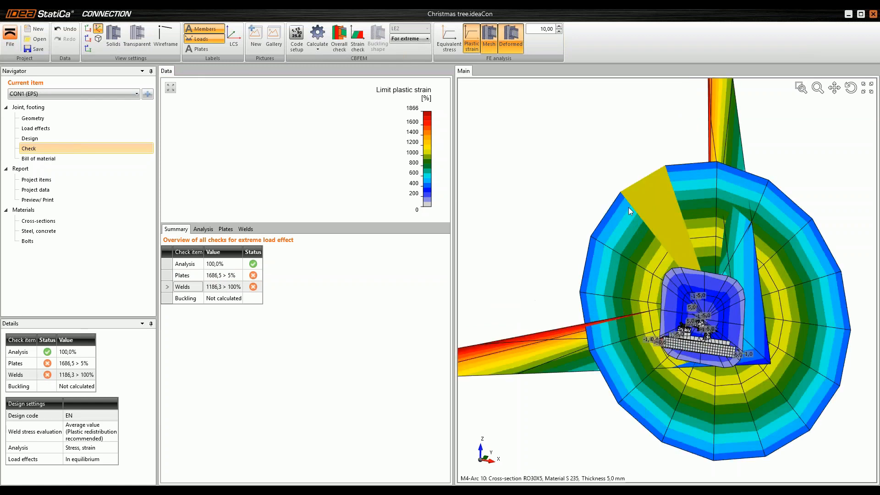
# Hide the deformed shape and inspect the equivalent stress across the meshed beam and tree plate
pyautogui.click(510, 36)
pyautogui.click(455, 36)
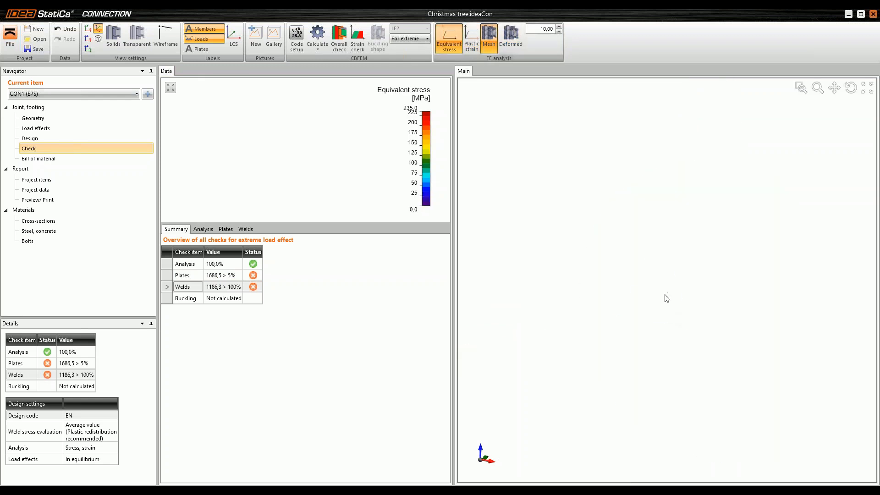
pyautogui.scroll(1, 650, 302)
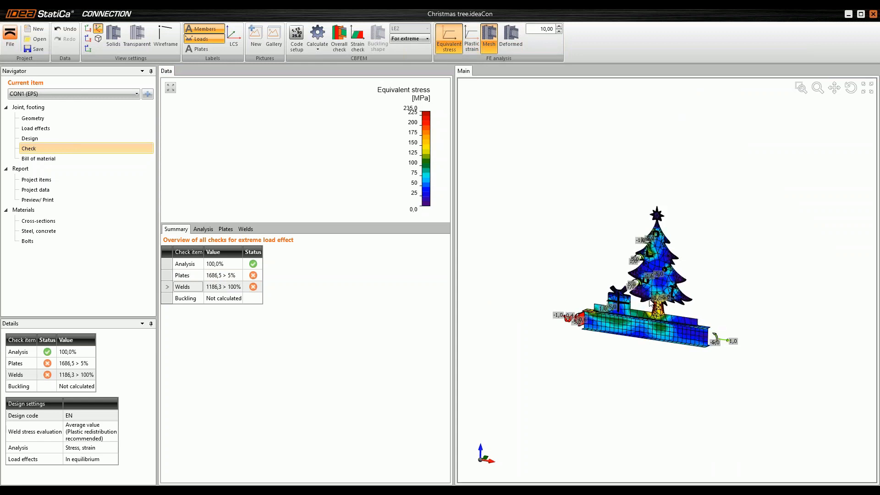
pyautogui.scroll(2, 649, 302)
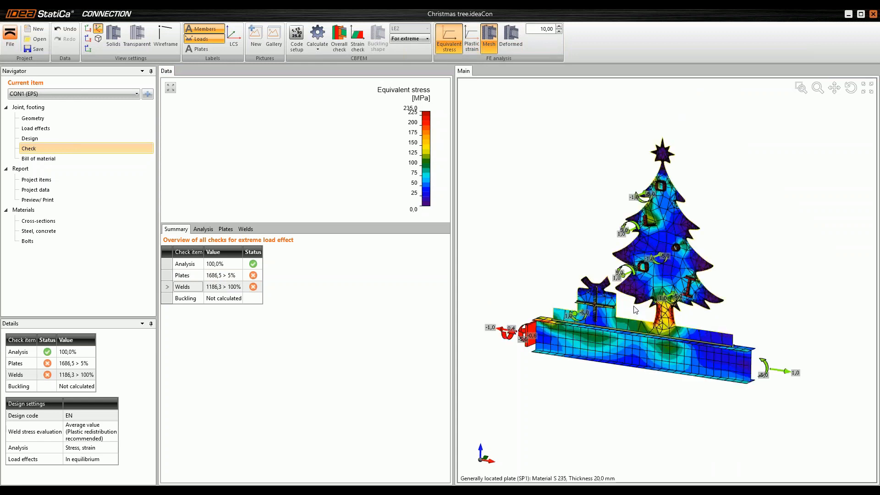
pyautogui.scroll(1, 635, 310)
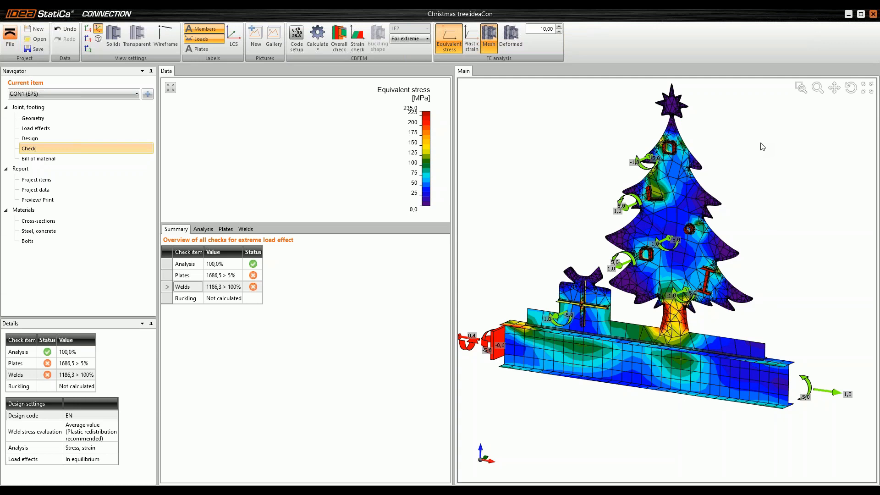
pyautogui.click(697, 225)
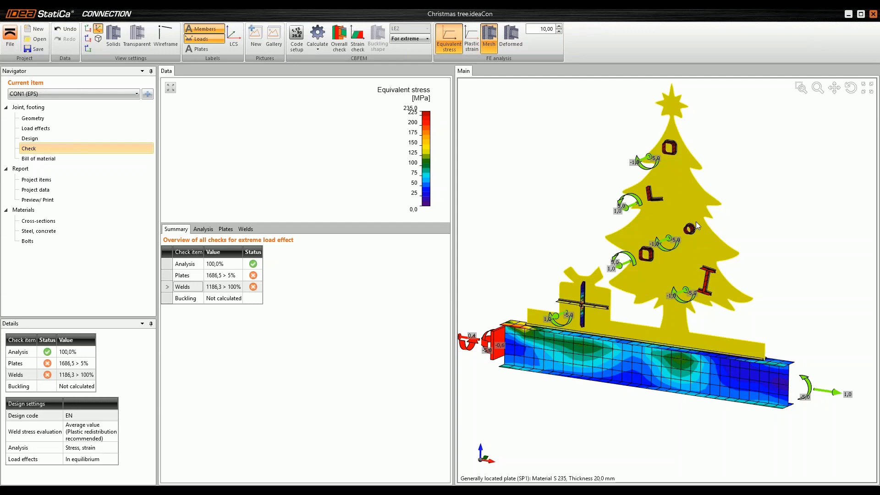
pyautogui.click(696, 221)
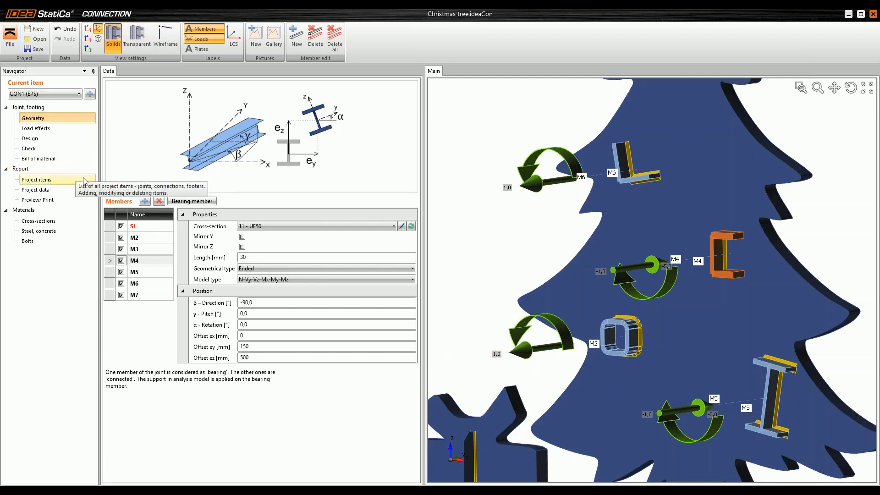
# Undo the last cross-section change of member M4 on the tree plate
pyautogui.scroll(2, 738, 250)
pyautogui.scroll(-5, 744, 254)
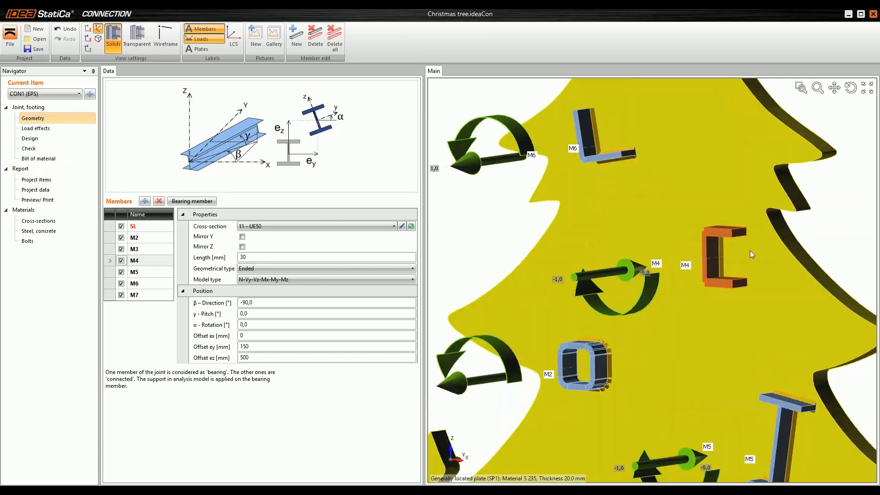
pyautogui.moveTo(709, 287); pyautogui.dragTo(713, 287, button='right')
pyautogui.scroll(2, 713, 288)
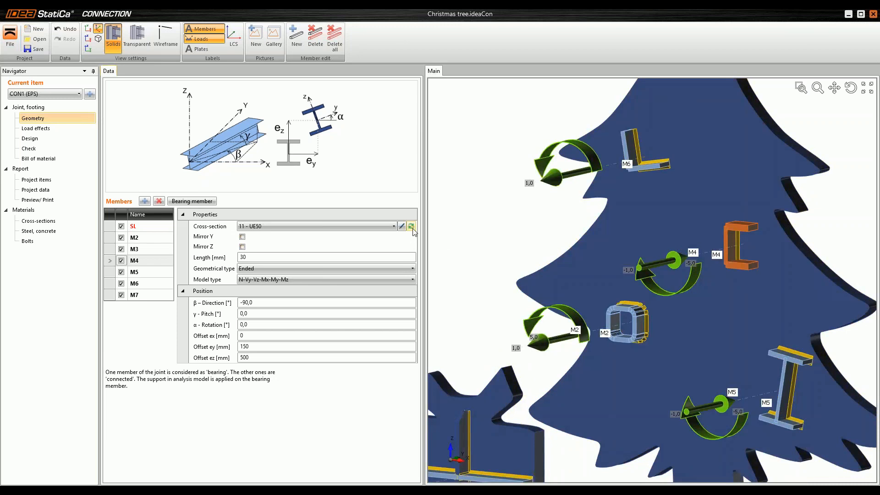
pyautogui.click(69, 30)
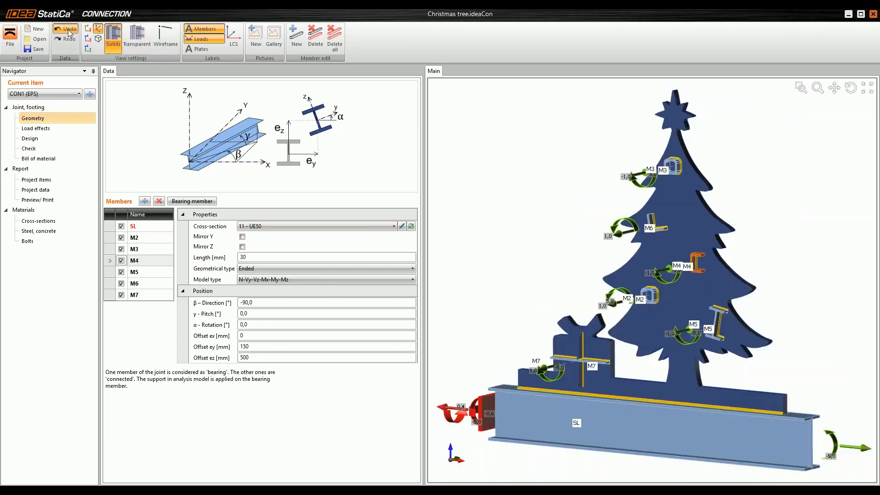
pyautogui.scroll(5, 714, 273)
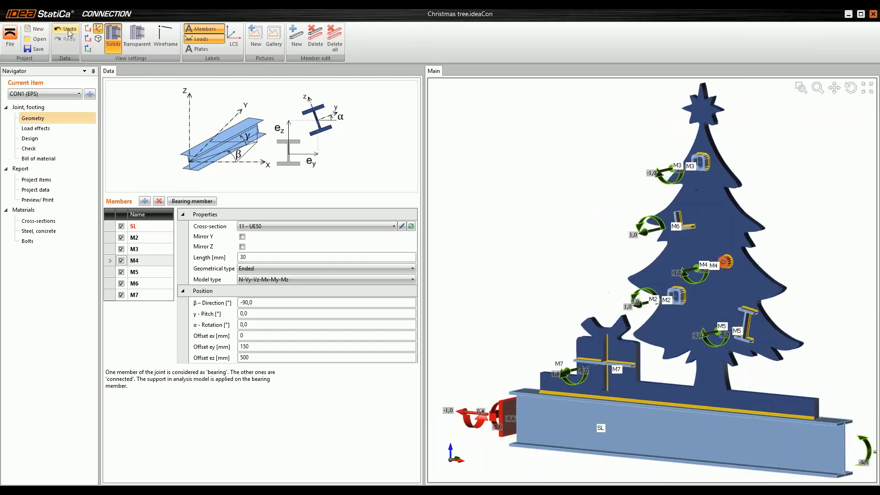
pyautogui.moveTo(714, 272); pyautogui.dragTo(680, 290, button='middle')
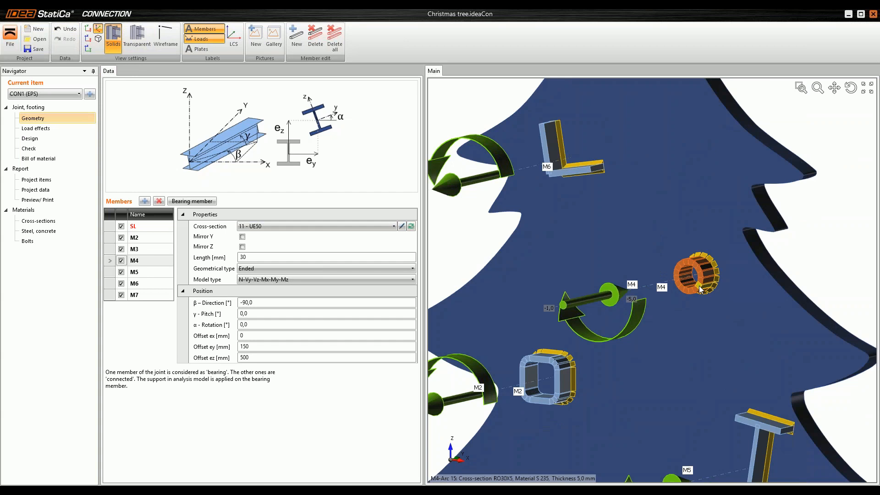
pyautogui.scroll(-3, 691, 278)
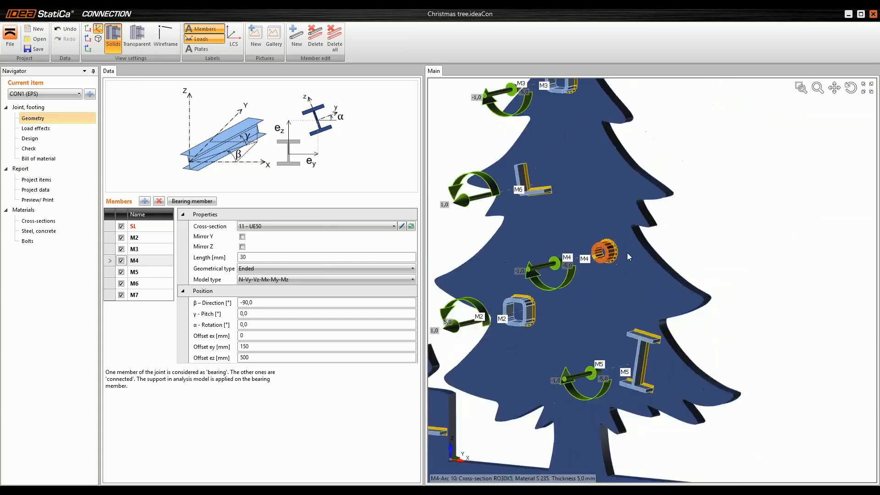
pyautogui.moveTo(577, 262); pyautogui.dragTo(600, 281, button='middle')
pyautogui.moveTo(706, 258); pyautogui.dragTo(729, 251, button='middle')
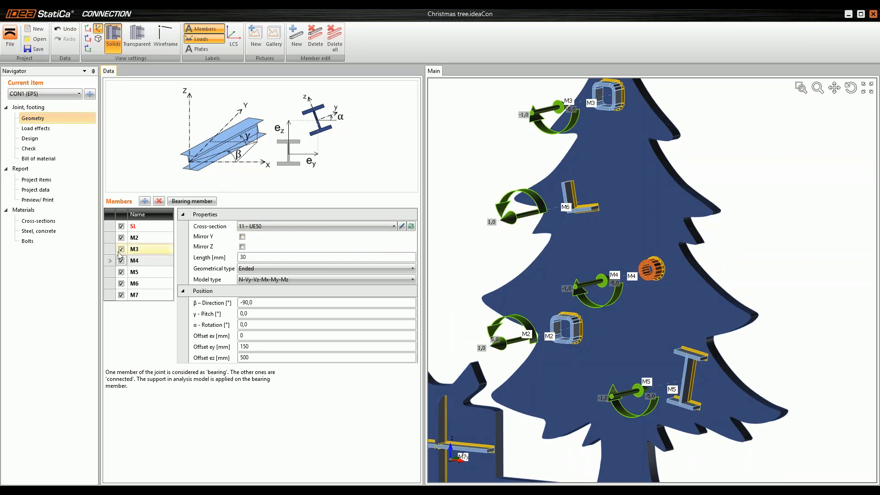
# Set member M4's cross-section to the rolled channel UE50 and view the result on the tree plate
pyautogui.click(402, 226)
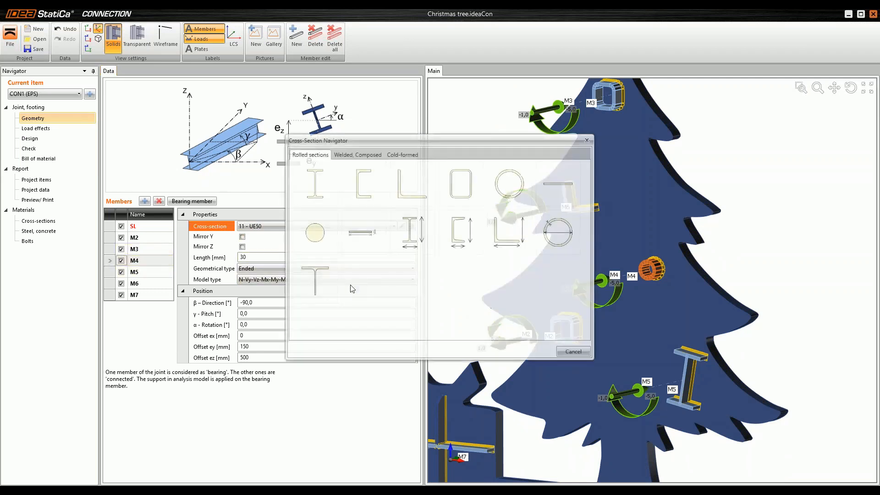
pyautogui.click(367, 188)
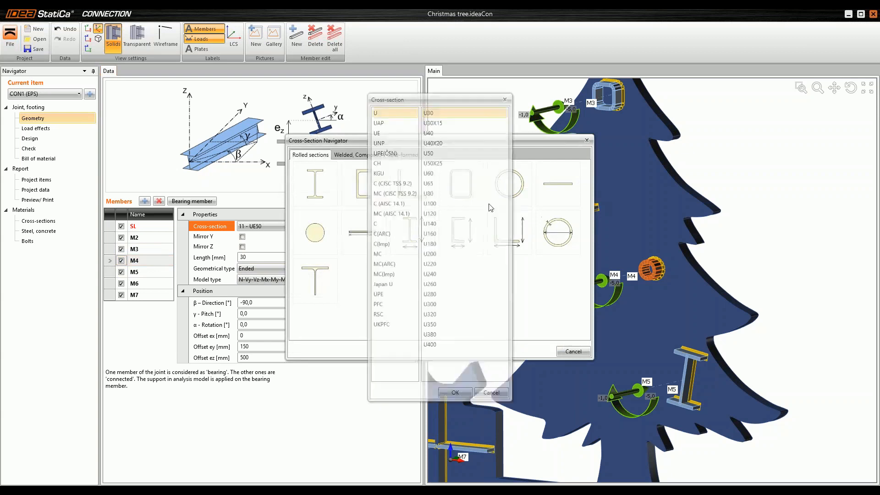
pyautogui.click(455, 393)
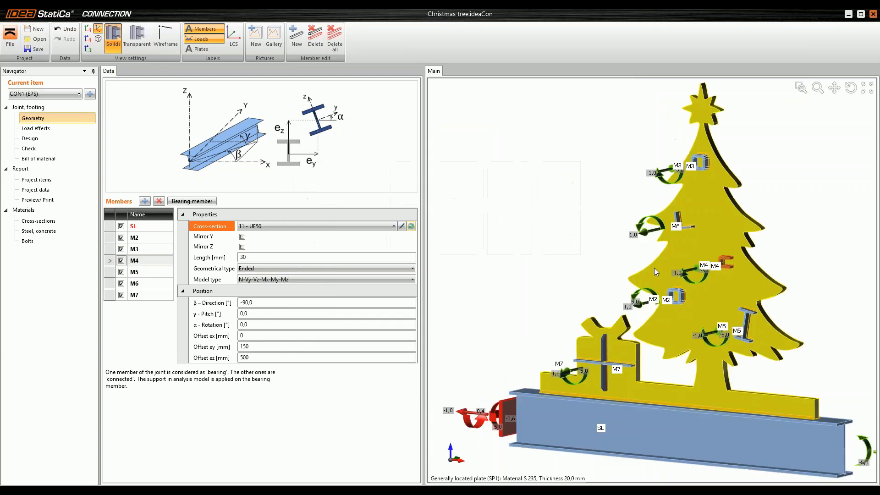
pyautogui.scroll(6, 736, 262)
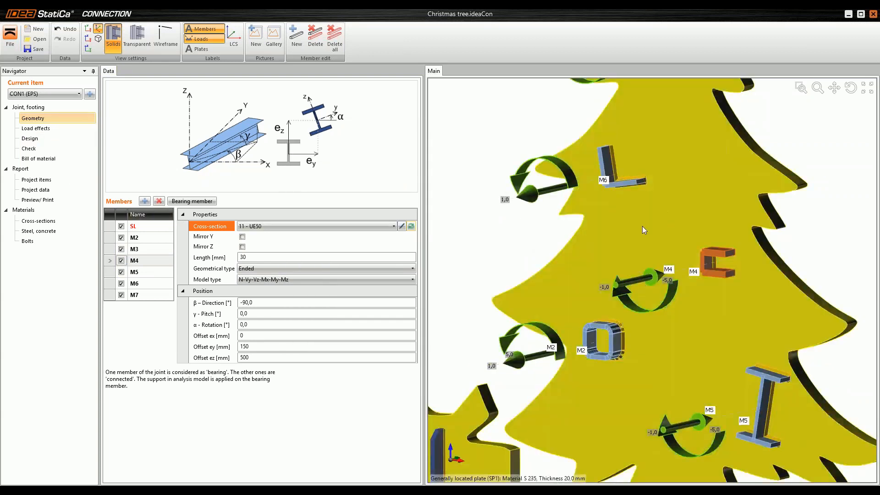
pyautogui.scroll(-5, 572, 252)
pyautogui.scroll(5, 581, 263)
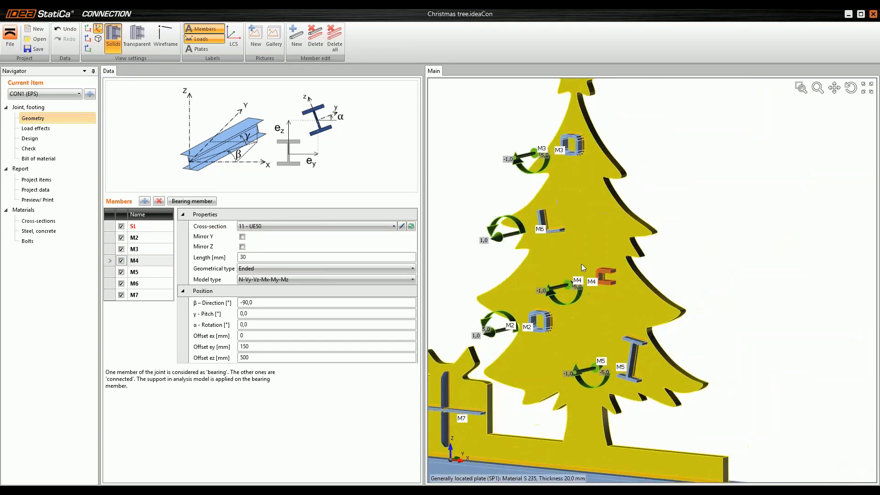
pyautogui.moveTo(585, 265); pyautogui.dragTo(629, 272, button='middle')
# Try composing a general cross-section for member M4 from a plate 10 mm thick and 200 mm wide, and discard it
pyautogui.click(402, 226)
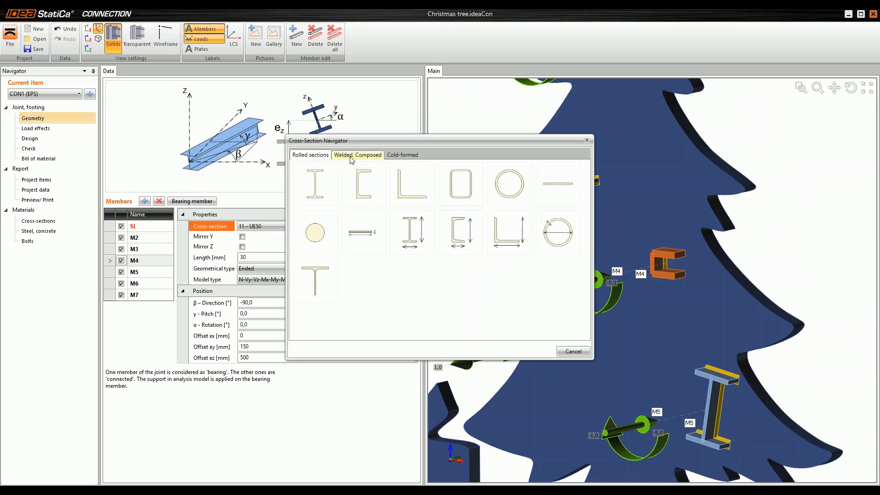
pyautogui.click(351, 156)
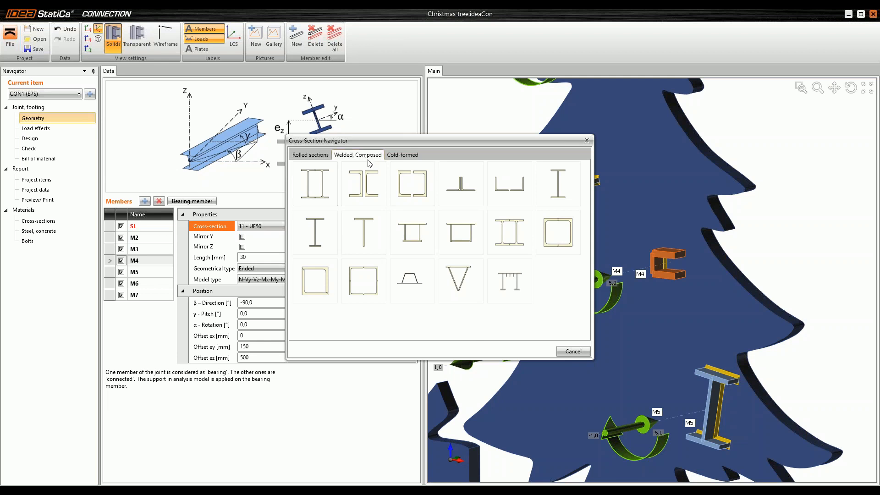
pyautogui.click(521, 288)
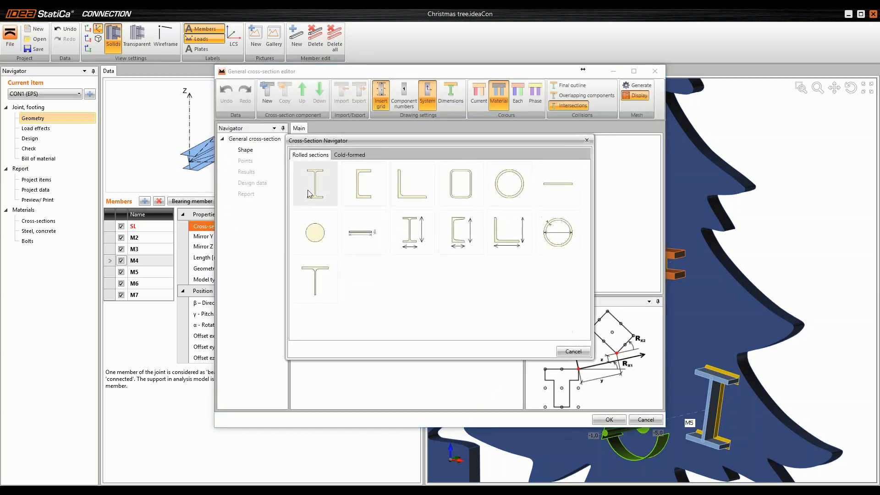
pyautogui.click(309, 193)
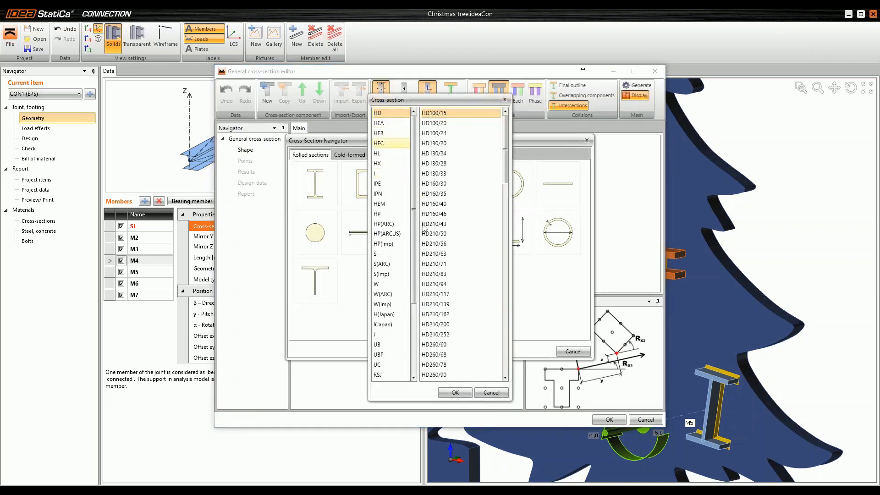
pyautogui.click(491, 393)
pyautogui.click(360, 233)
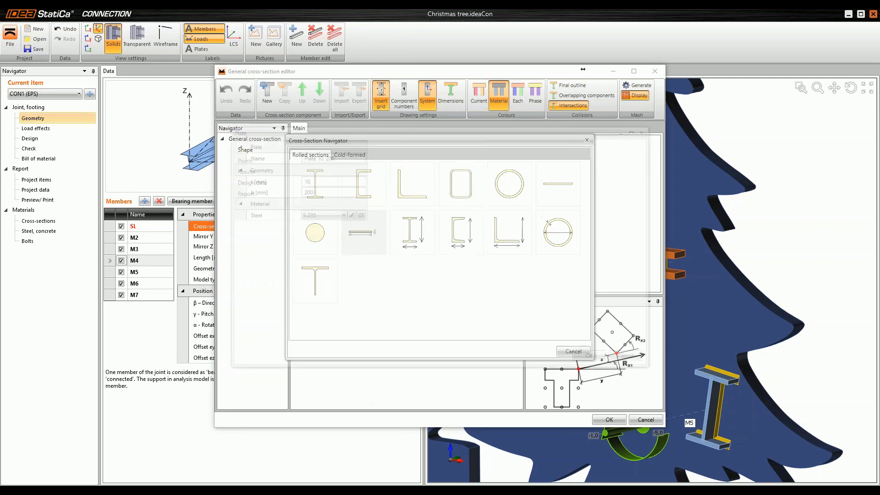
pyautogui.click(597, 358)
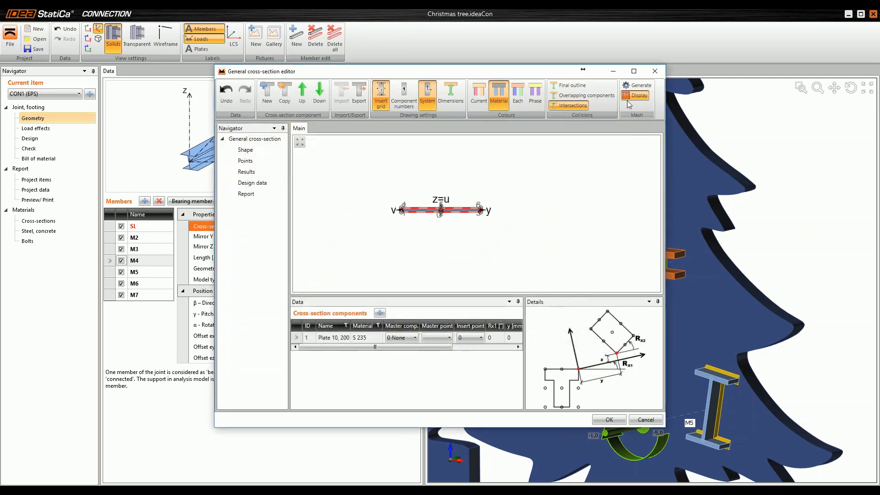
pyautogui.scroll(1, 428, 201)
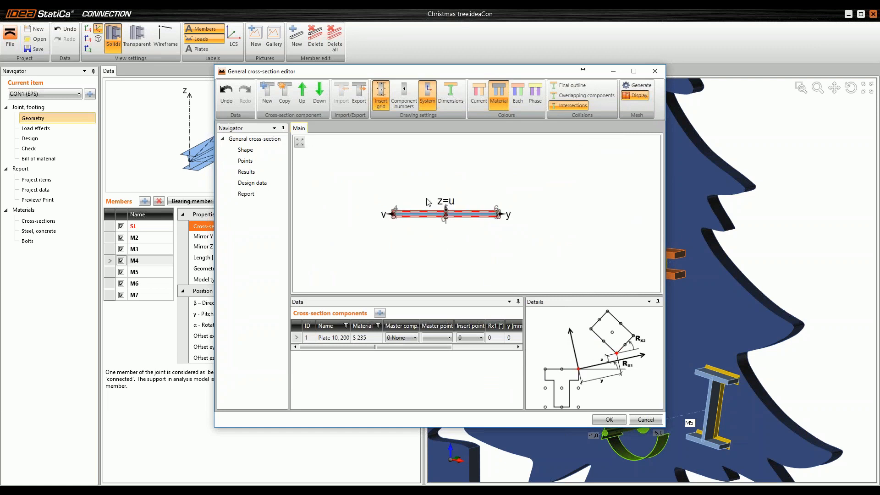
pyautogui.scroll(1, 428, 202)
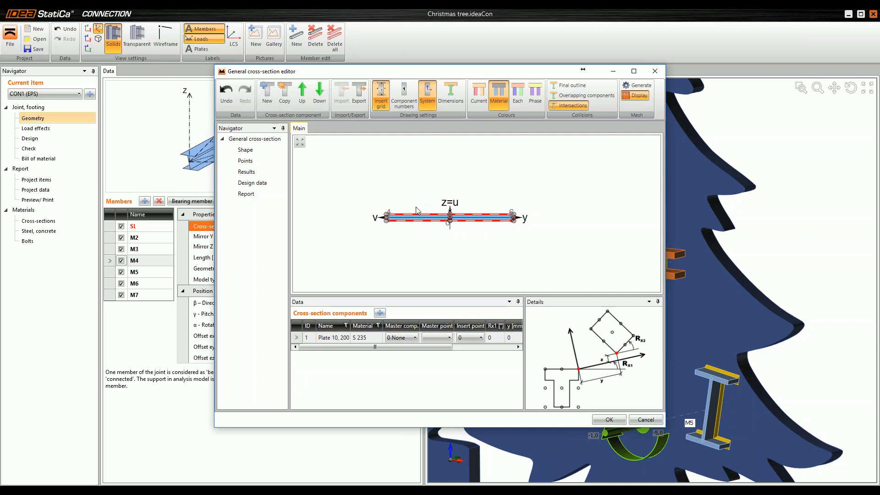
pyautogui.scroll(-1, 417, 210)
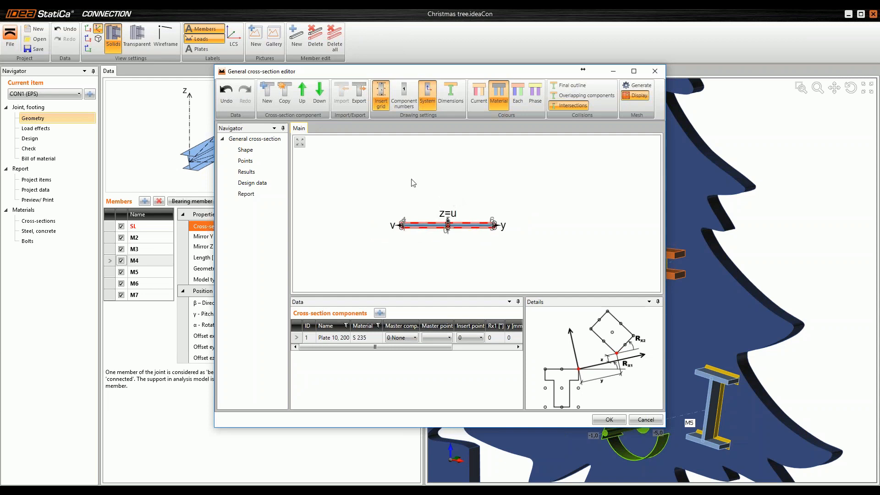
pyautogui.click(655, 72)
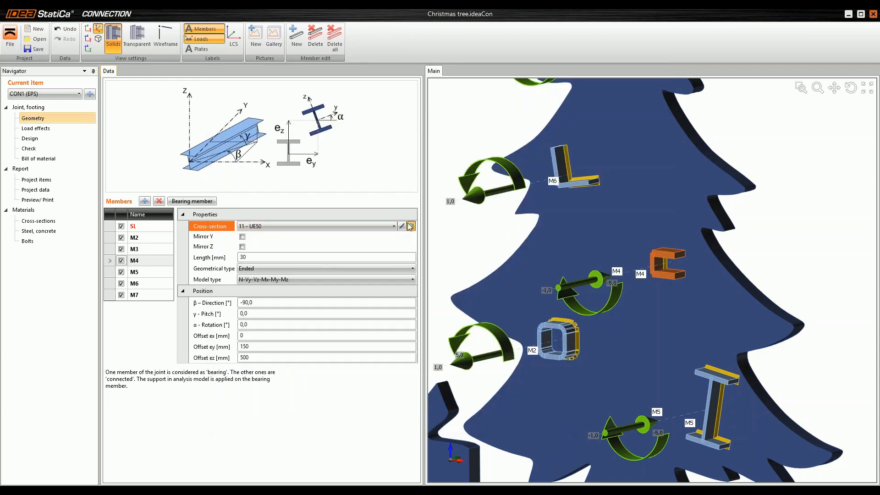
# Start a cold-formed general thin-walled section for member M4 and select Star.dxf from the webinar folder for its centerline import
pyautogui.click(409, 226)
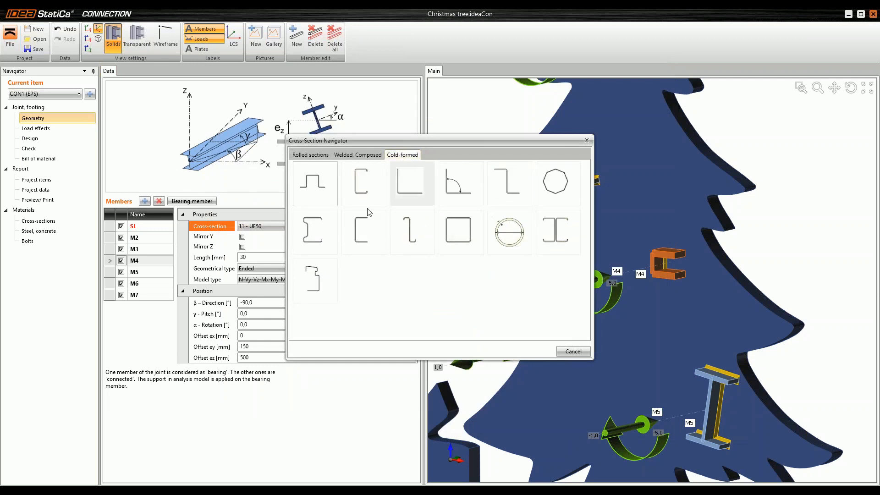
pyautogui.click(318, 278)
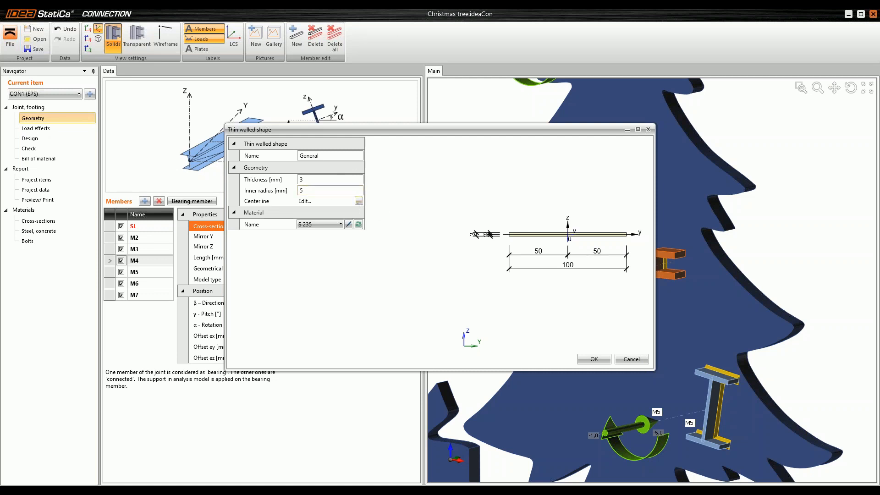
pyautogui.click(359, 201)
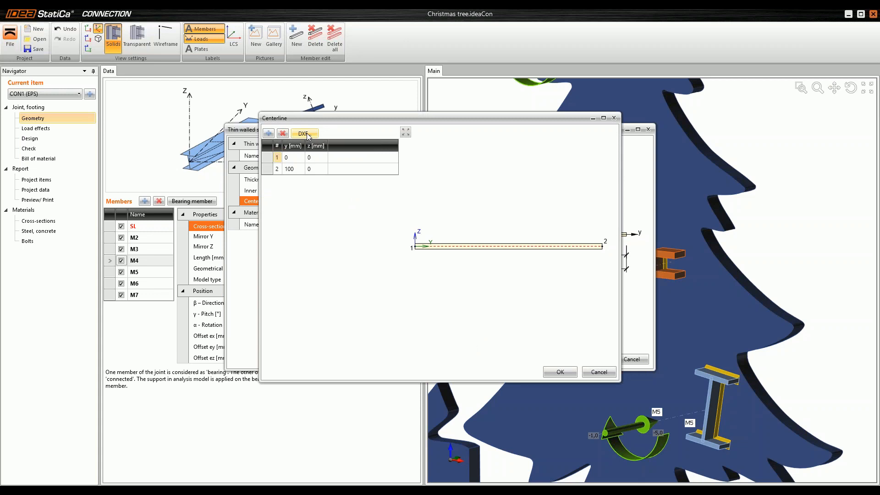
pyautogui.click(304, 134)
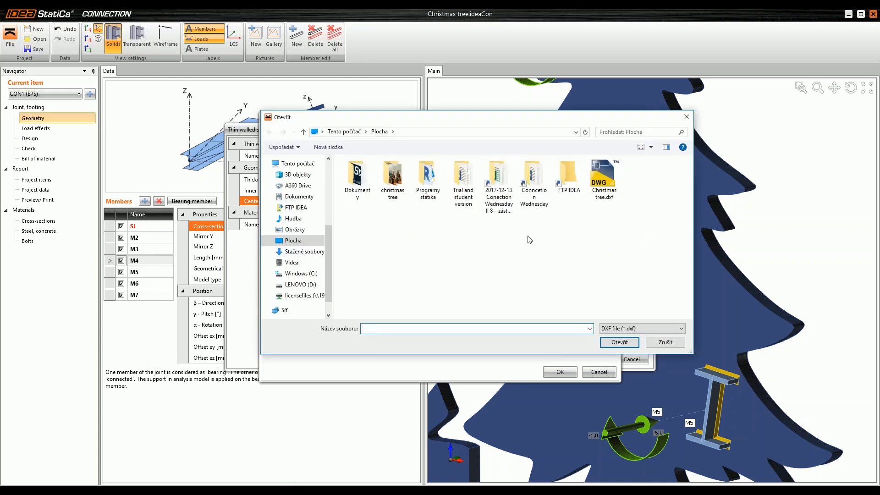
pyautogui.doubleClick(498, 197)
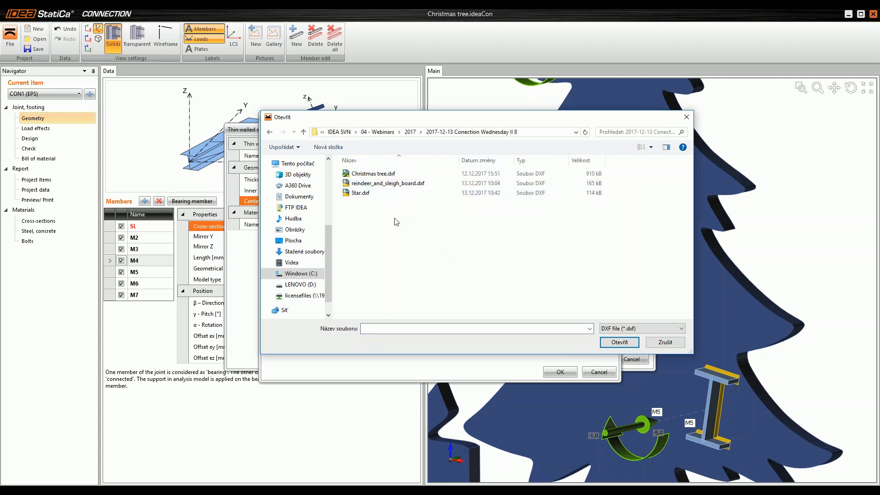
pyautogui.click(365, 194)
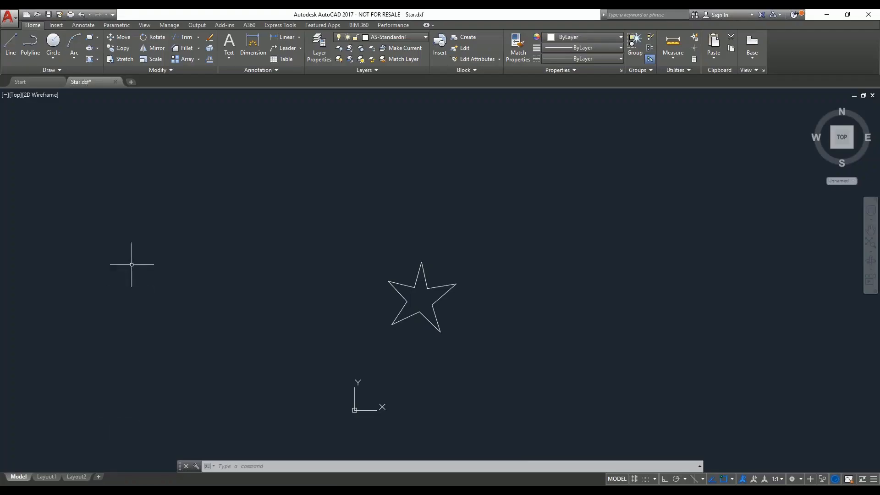
# Examine the star outline in AutoCAD and switch back to the file selection in IDEA StatiCa Connection
pyautogui.moveTo(387, 245)
pyautogui.mouseDown(button='middle')
pyautogui.moveTo(395, 261)
pyautogui.moveTo(366, 280)
pyautogui.moveTo(378, 301)
pyautogui.mouseUp(button='middle')
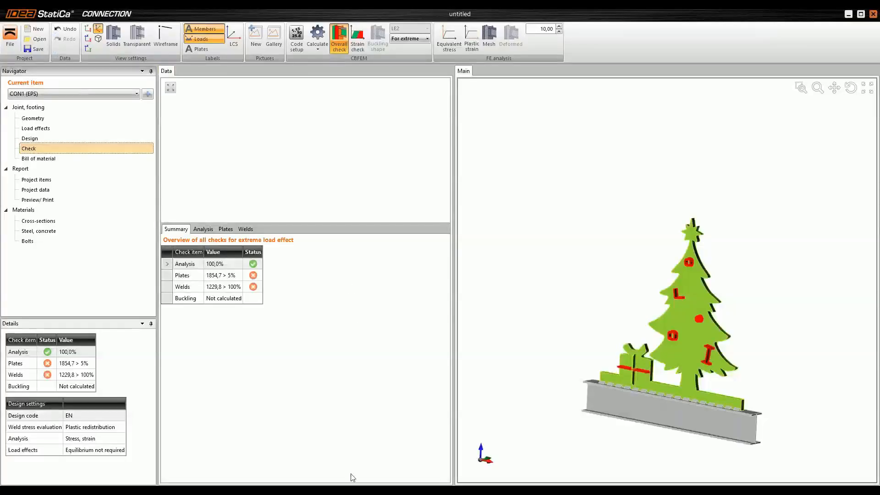
pyautogui.moveTo(353, 478)
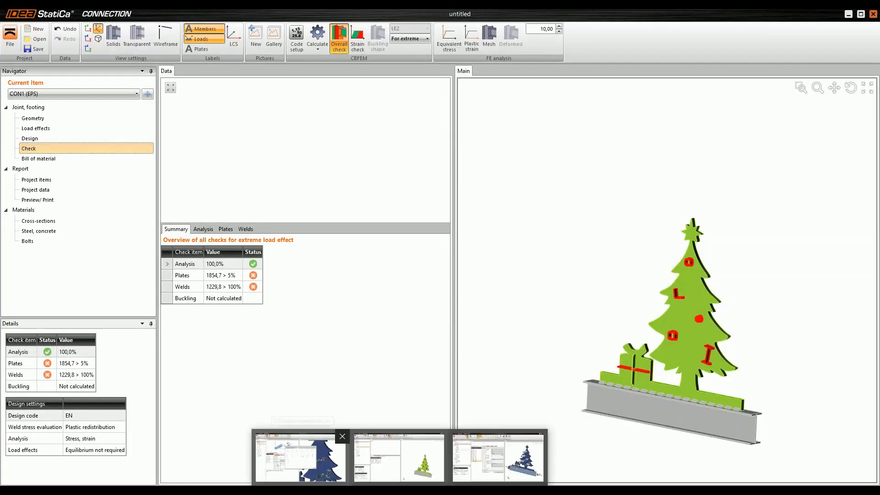
pyautogui.click(299, 456)
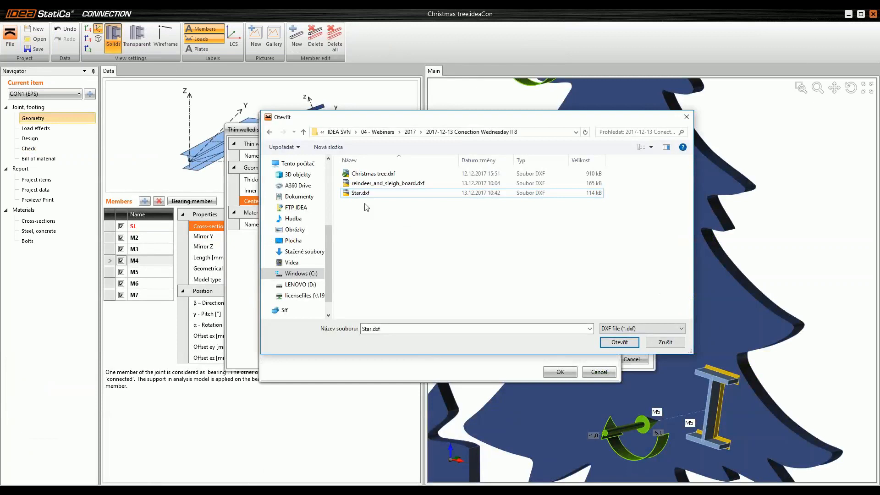
# Try to open Star.dxf for the import, and close the star drawing in AutoCAD
pyautogui.click(619, 343)
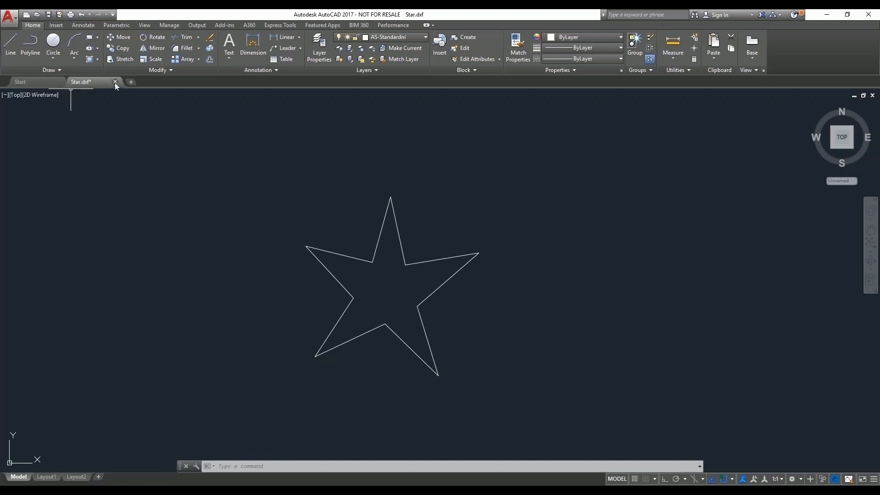
pyautogui.click(114, 82)
pyautogui.click(473, 271)
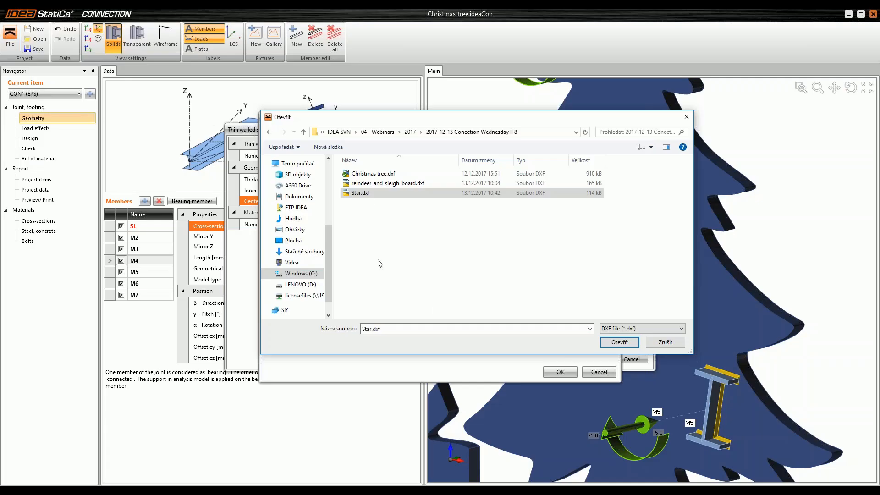
# Open Star.dxf and import all consecutive lines of the star outline as the section's centerline
pyautogui.doubleClick(370, 194)
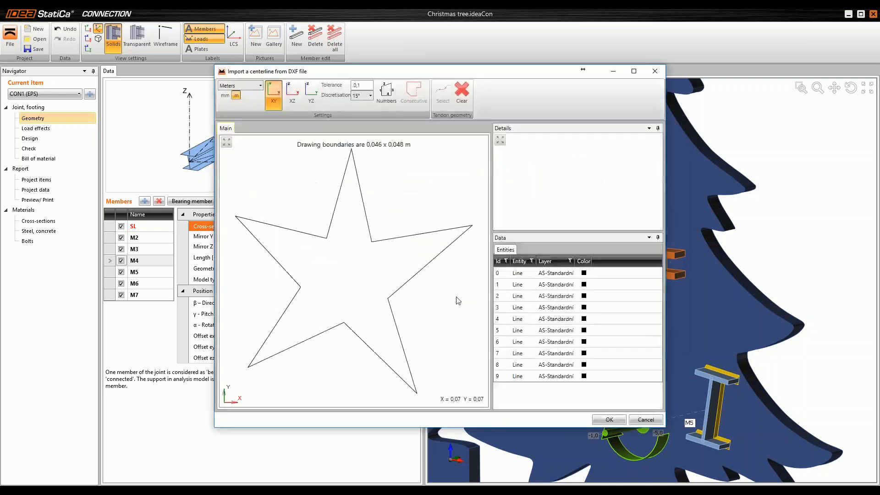
pyautogui.click(525, 285)
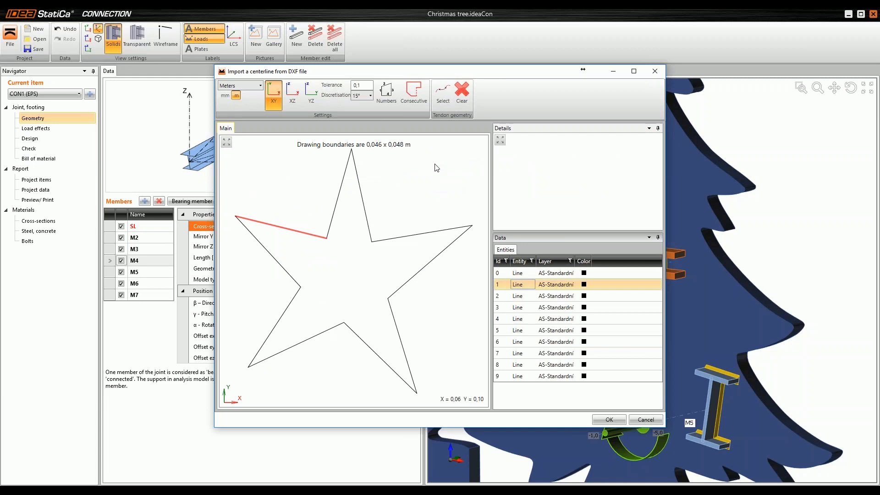
pyautogui.click(414, 95)
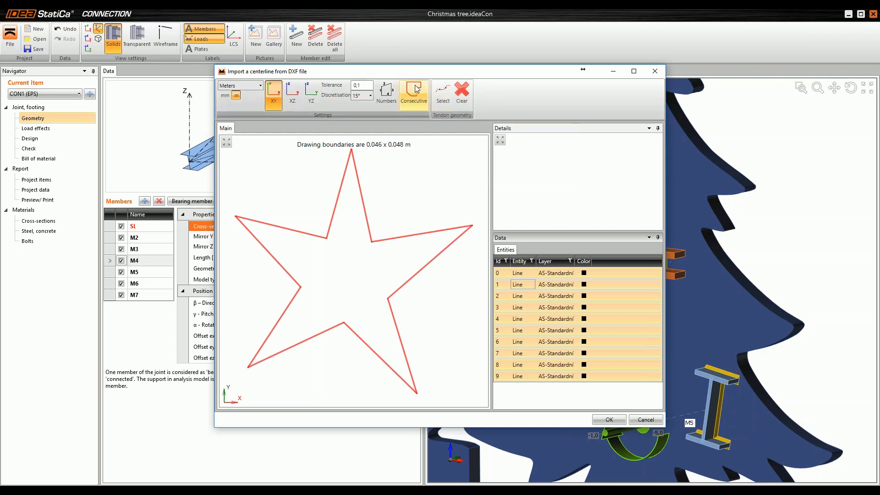
pyautogui.click(443, 93)
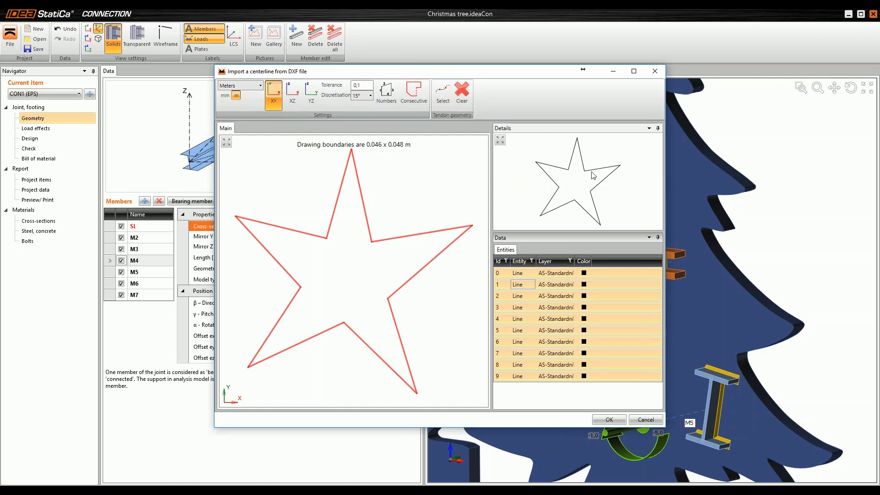
pyautogui.click(609, 419)
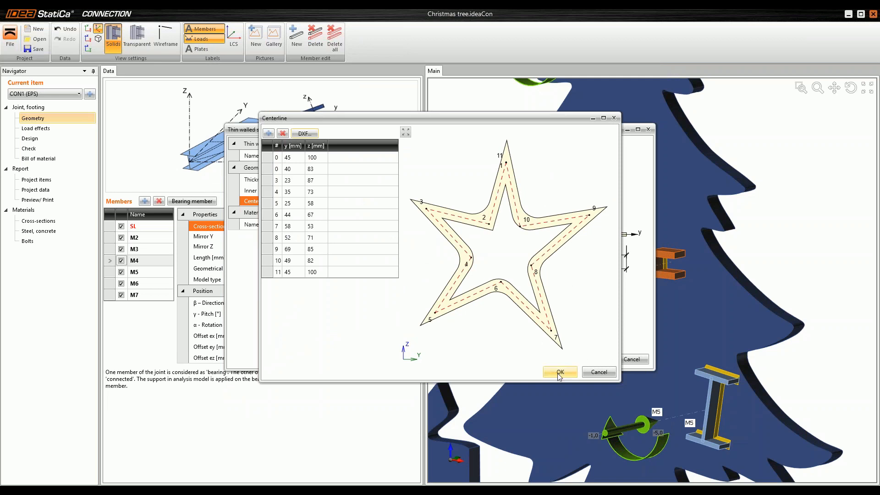
# Check the coordinates of centerline points 4 and 5 and accept the star-shaped centerline
pyautogui.click(293, 192)
pyautogui.click(317, 203)
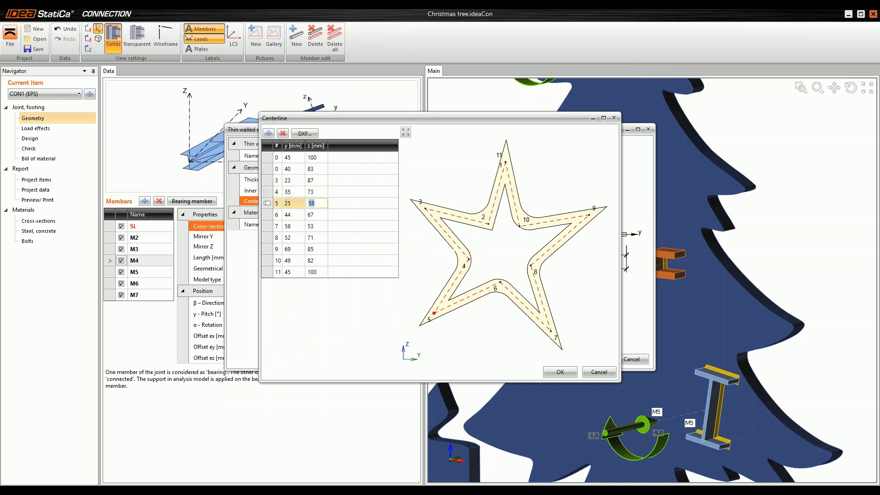
pyautogui.click(560, 373)
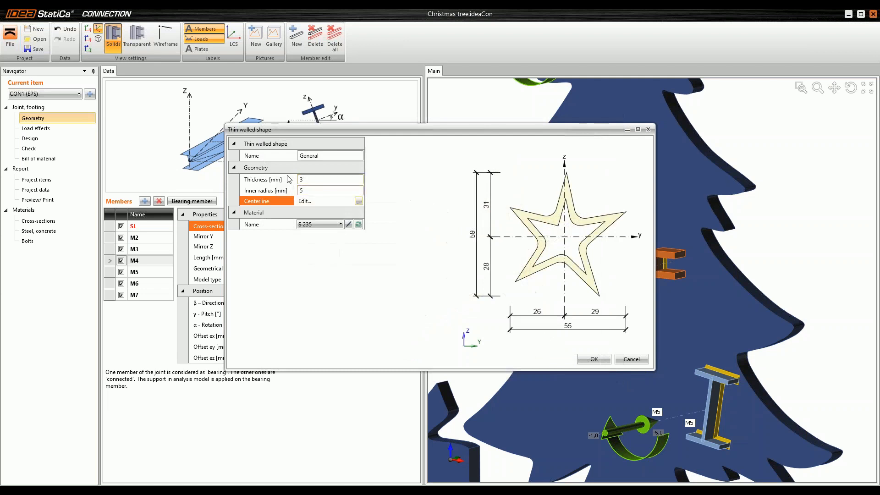
# Try a thickness of 2 mm for the star section and set it back to 3 mm
pyautogui.click(308, 179)
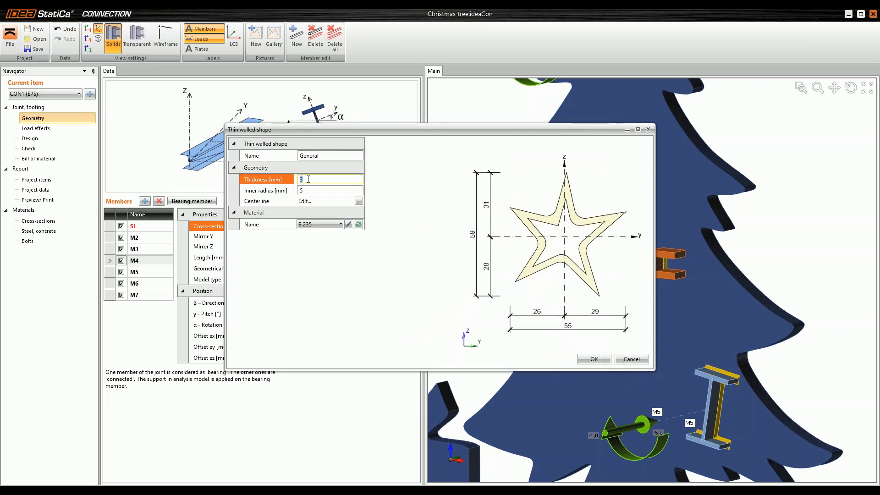
pyautogui.write('2')
pyautogui.press('Tab')
pyautogui.hotkey('shift', 'Tab')
pyautogui.write('3')
pyautogui.press('Tab')
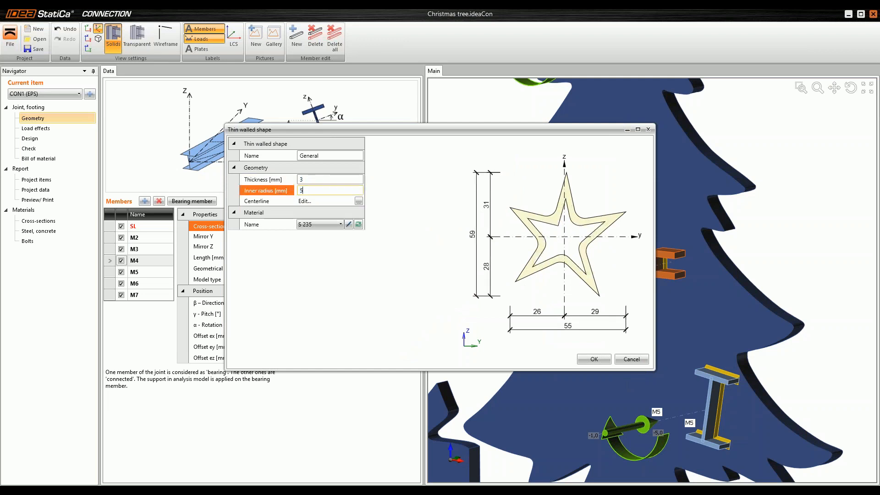
# Try inner radii of 4 mm and 8 mm for the star-shaped thin-walled section
pyautogui.write('4')
pyautogui.press('Tab')
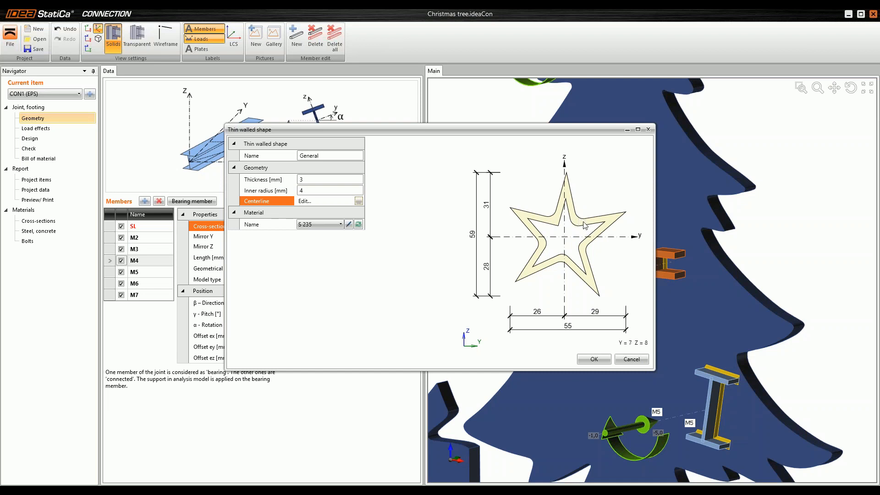
pyautogui.click(330, 190)
pyautogui.write('8')
pyautogui.press('Return')
# Set the star section's inner radius to 4 mm and accept it as the cross-section of member M4
pyautogui.doubleClick(315, 190)
pyautogui.write('4')
pyautogui.press('Return')
pyautogui.click(598, 358)
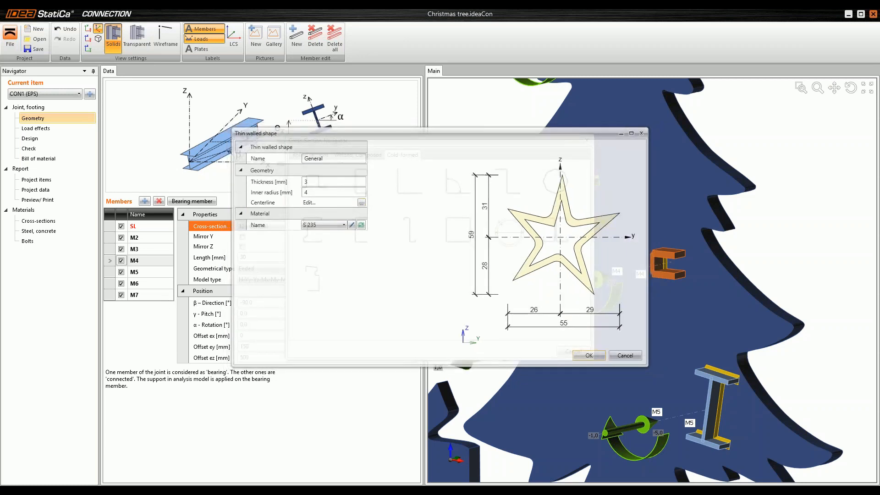
# Examine the star-shaped member M4 on the tree plate up close, from different angles and among its neighbouring members
pyautogui.scroll(3, 738, 263)
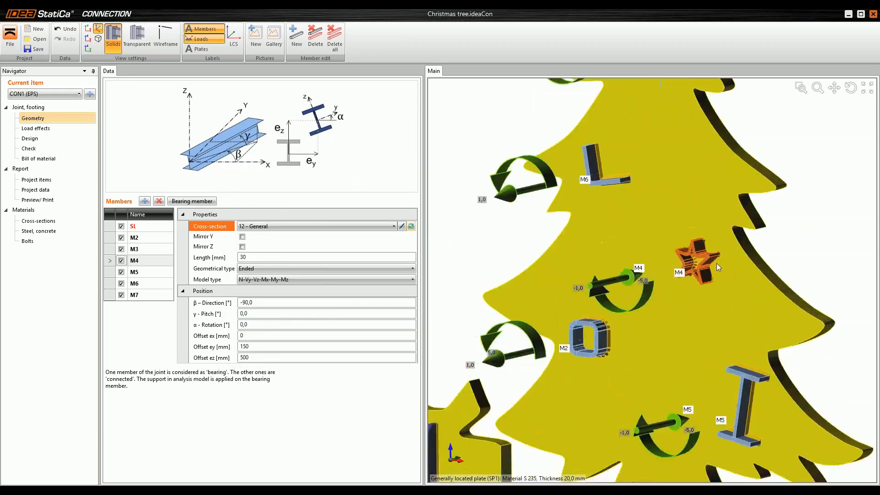
pyautogui.scroll(5, 718, 265)
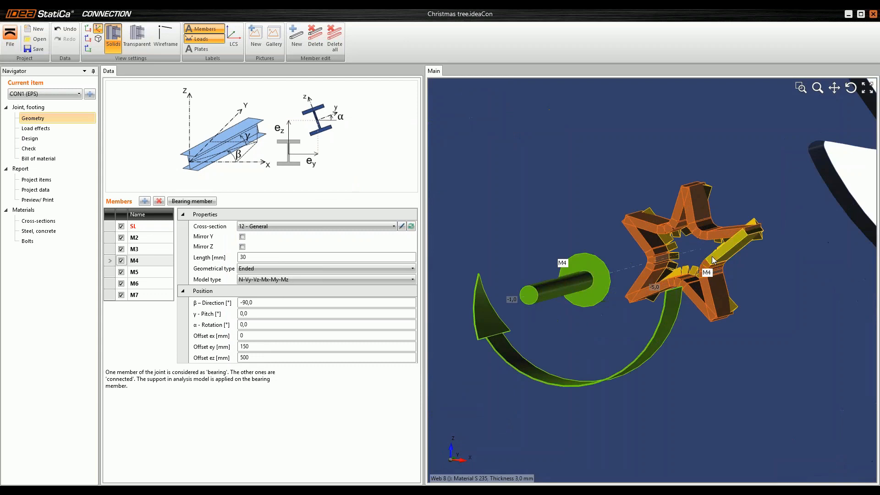
pyautogui.scroll(-1, 712, 257)
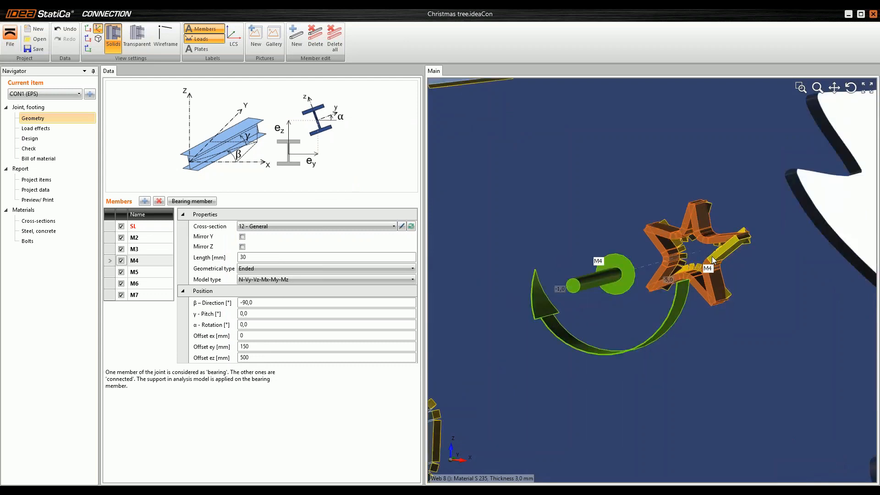
pyautogui.scroll(-3, 711, 257)
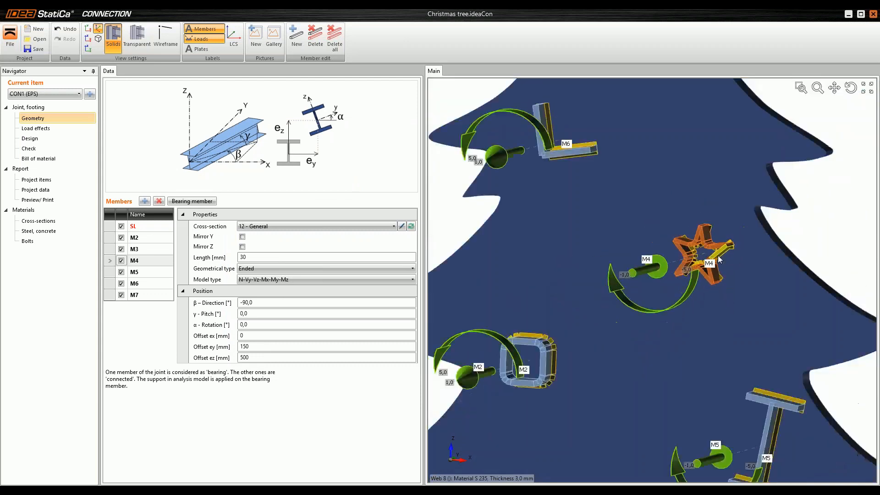
pyautogui.keyDown('ctrl'); pyautogui.moveTo(799, 246); pyautogui.dragTo(784, 246, button='middle'); pyautogui.keyUp('ctrl')
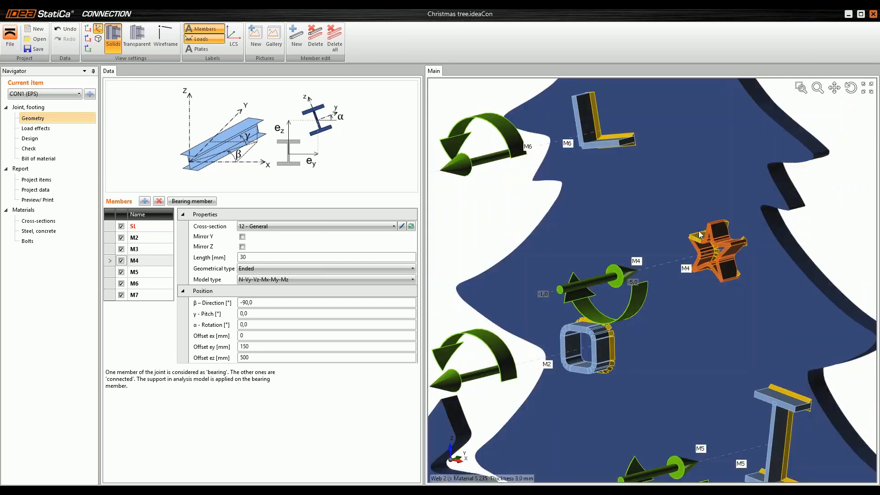
pyautogui.scroll(5, 731, 265)
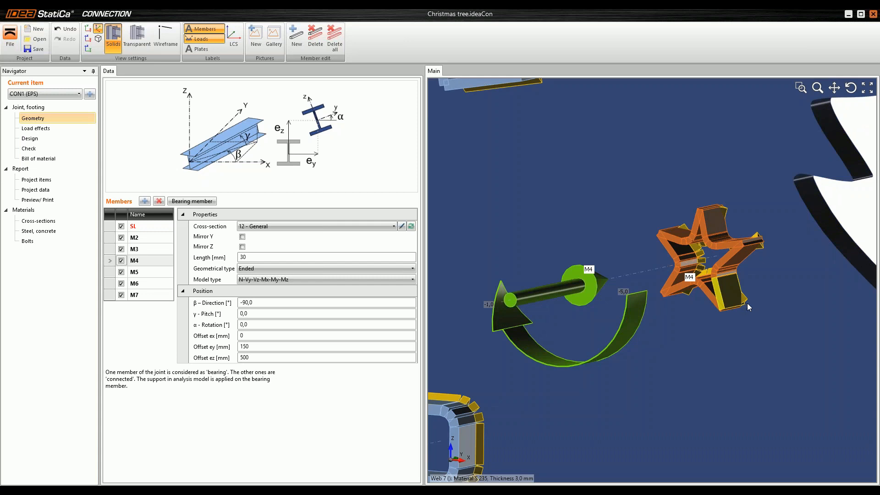
pyautogui.scroll(-2, 768, 274)
pyautogui.moveTo(763, 262); pyautogui.dragTo(625, 239, button='middle')
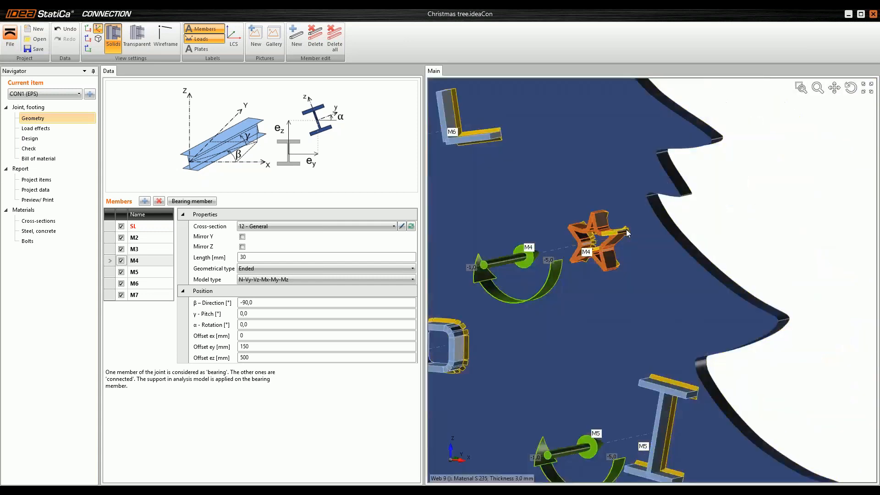
pyautogui.scroll(-2, 635, 270)
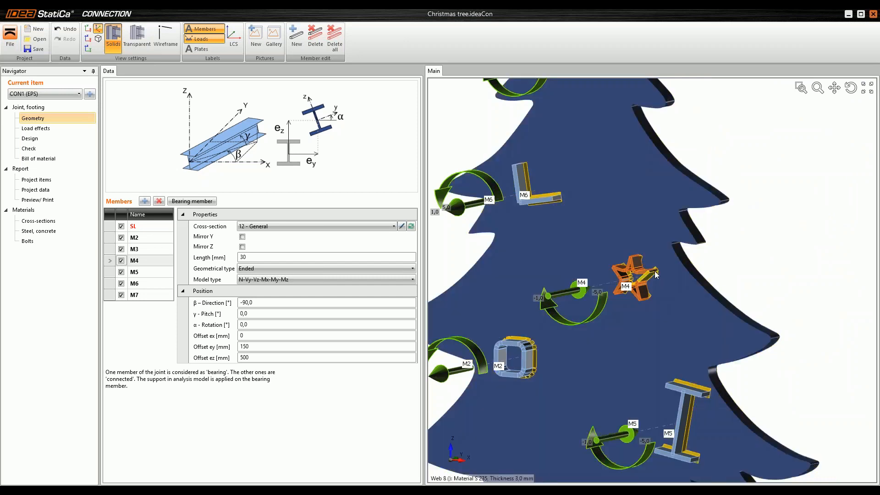
pyautogui.scroll(-1, 655, 273)
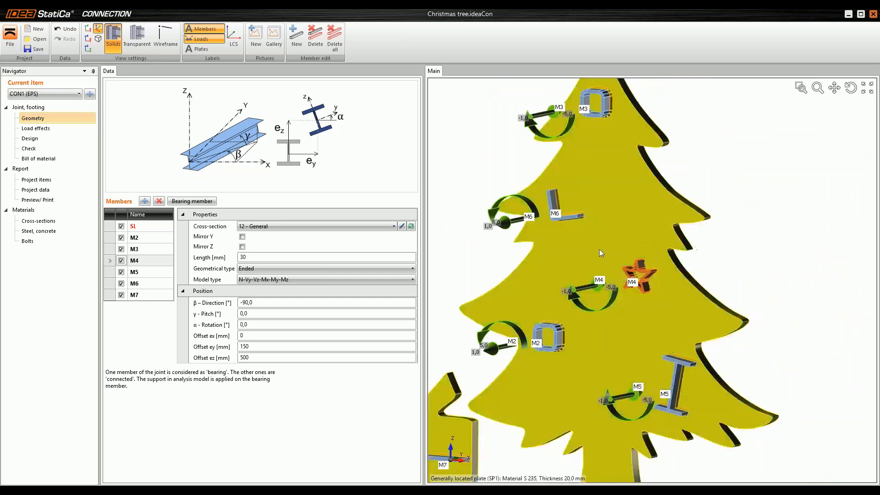